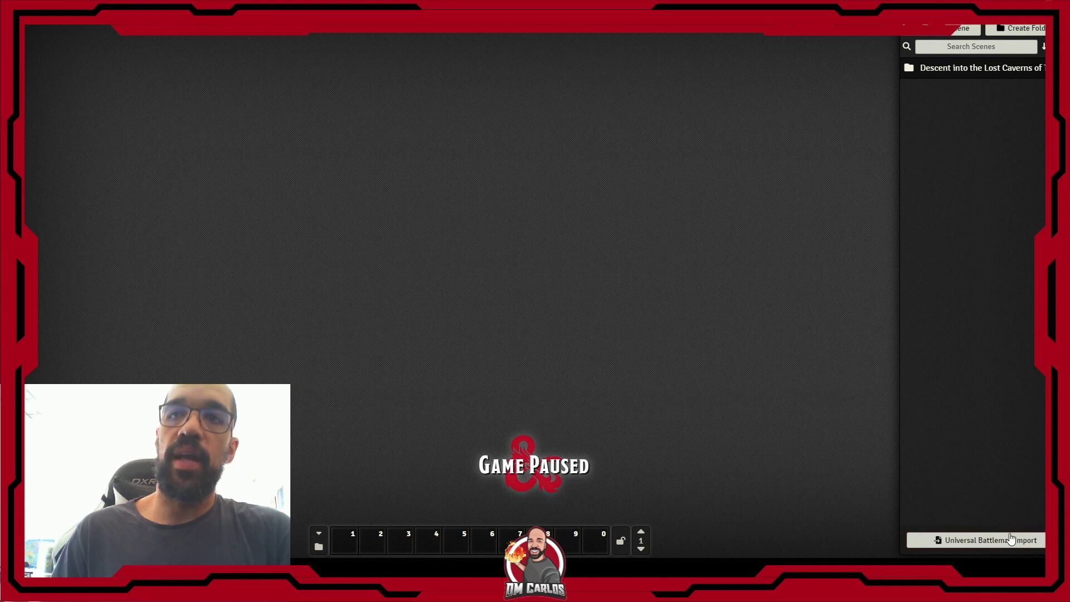
Step: Start a universal battlemap import and set its upload path to assets/Battlemaps
click(975, 541)
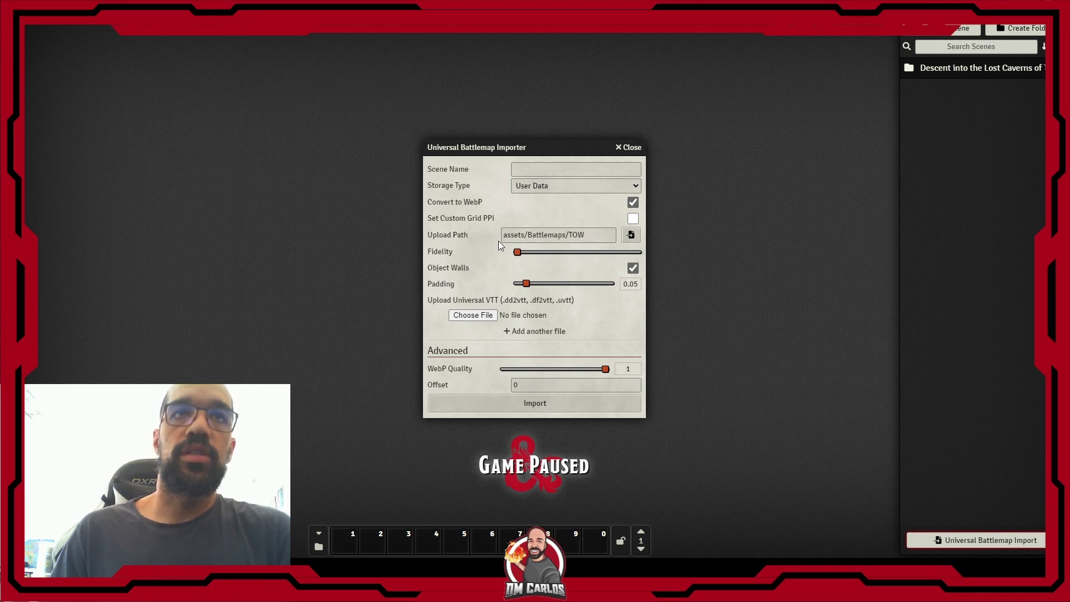
click(630, 235)
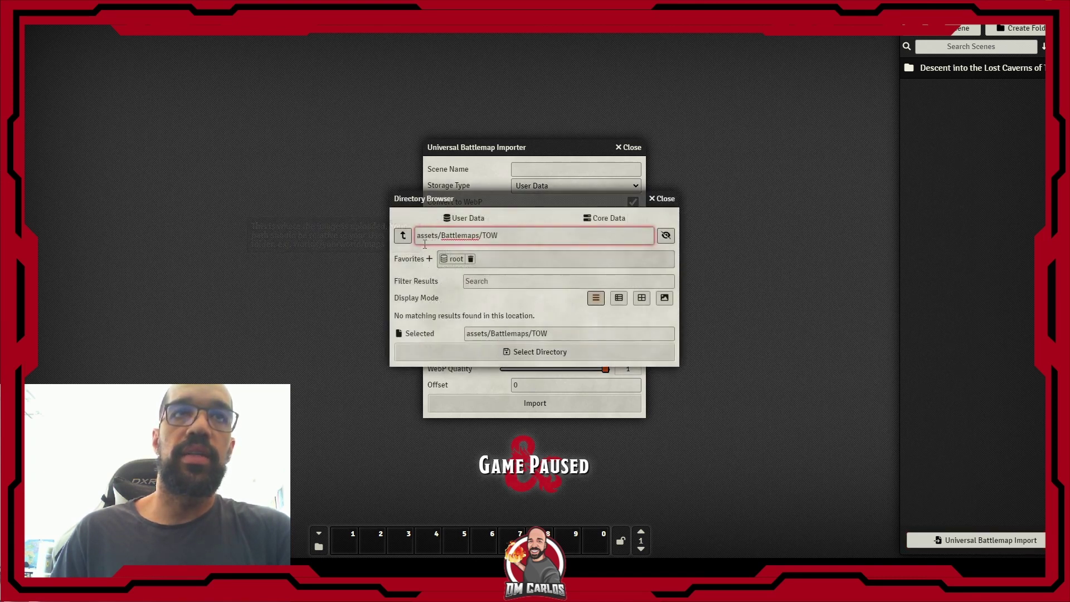
click(402, 235)
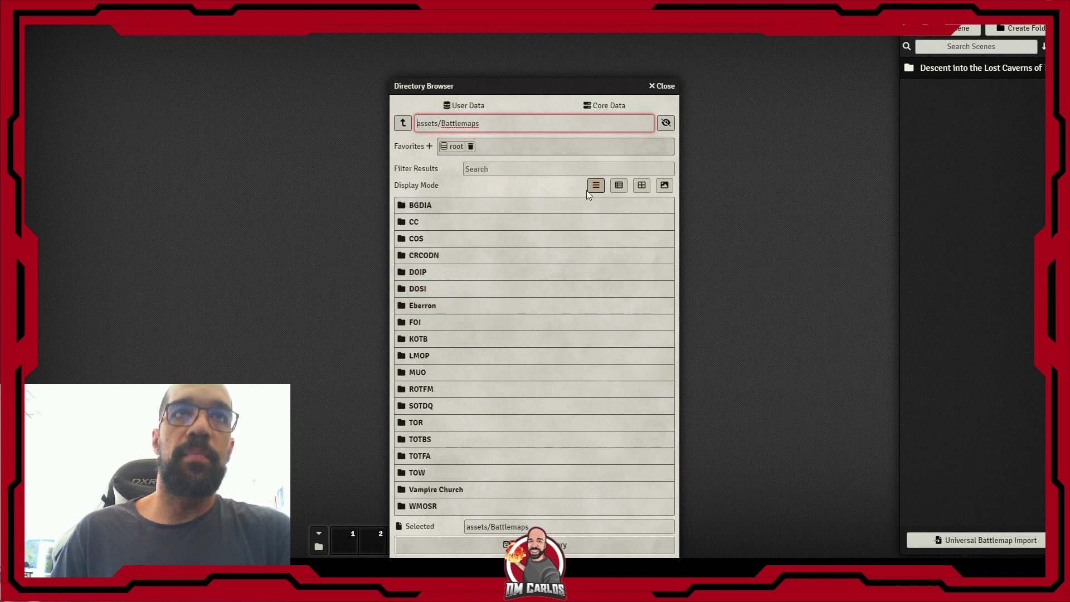
drag(529, 81, 531, 23)
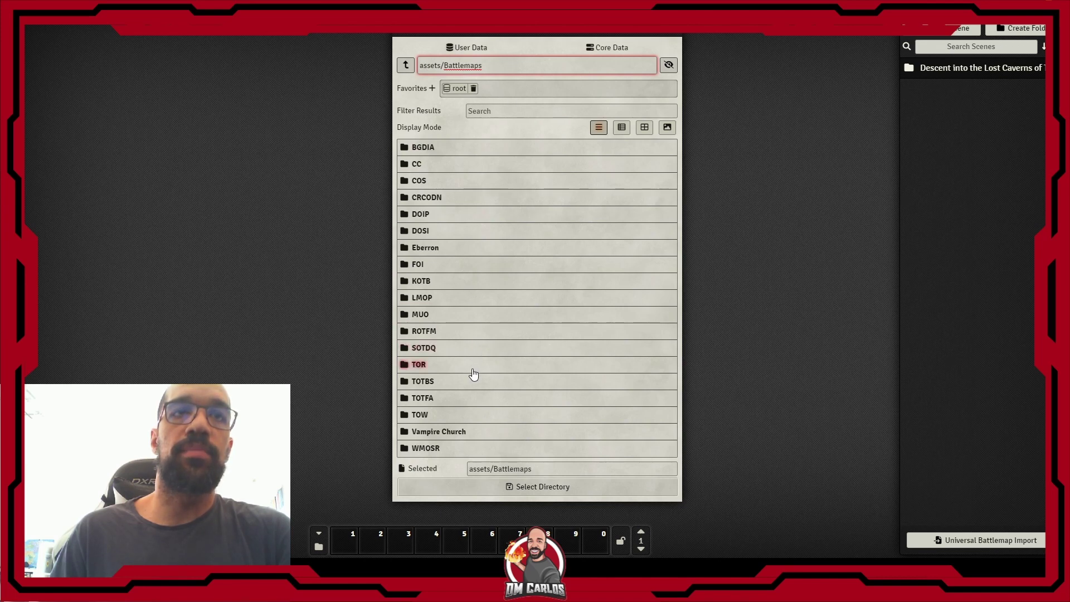
click(539, 491)
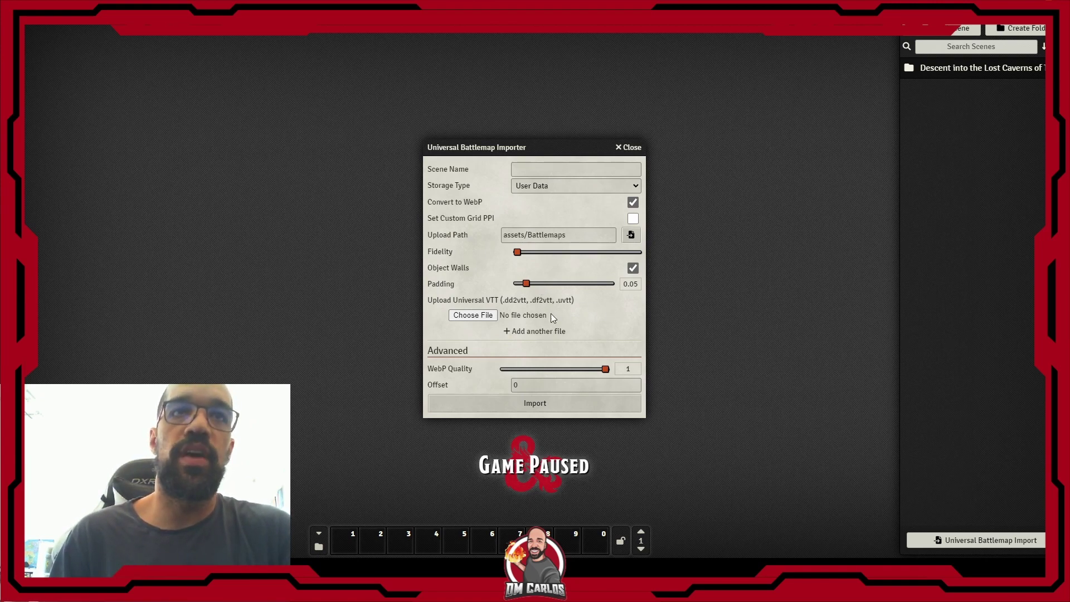
Step: Raise the import's Fidelity from the minimum to slightly below the middle of its range
mouse_move(546, 265)
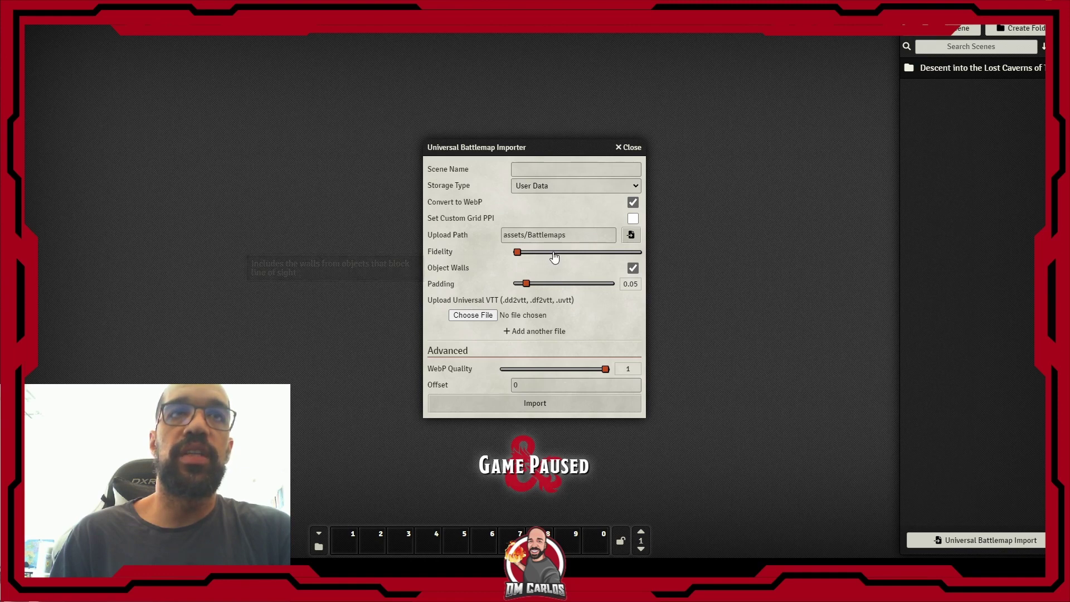
click(573, 254)
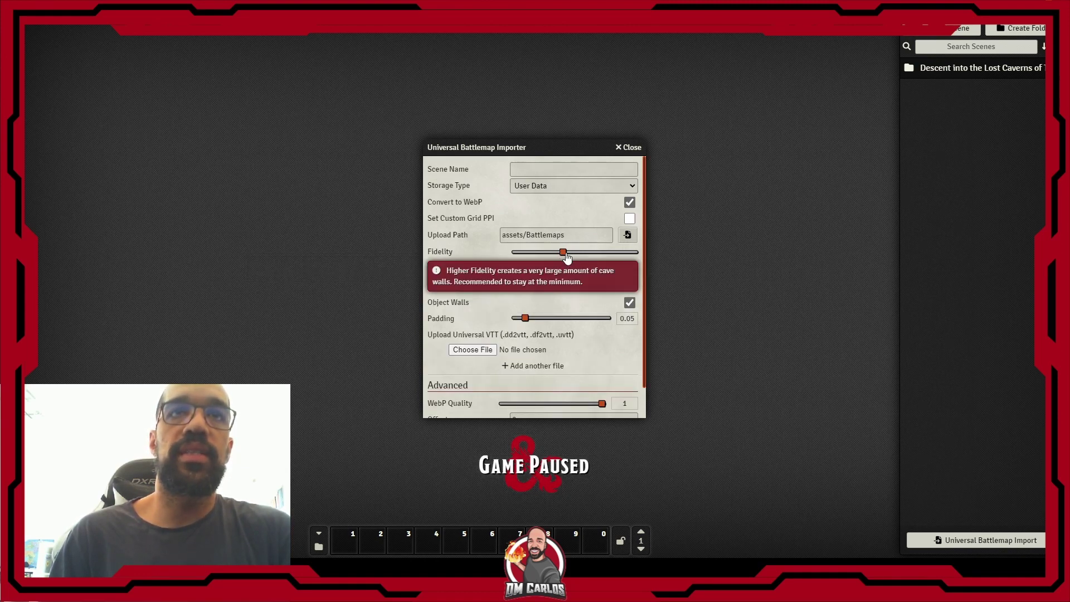
mouse_move(486, 252)
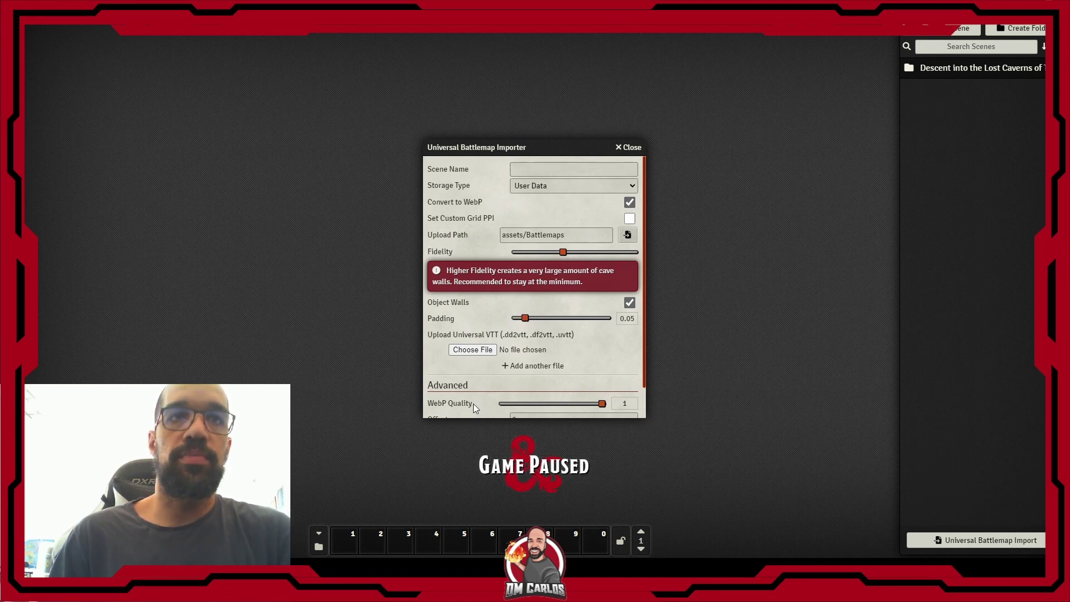
Step: Load the LCOT - Lesser Caverns 36x45 .dd2vtt file into the importer and import it as a scene
scroll(500, 386, down, 1)
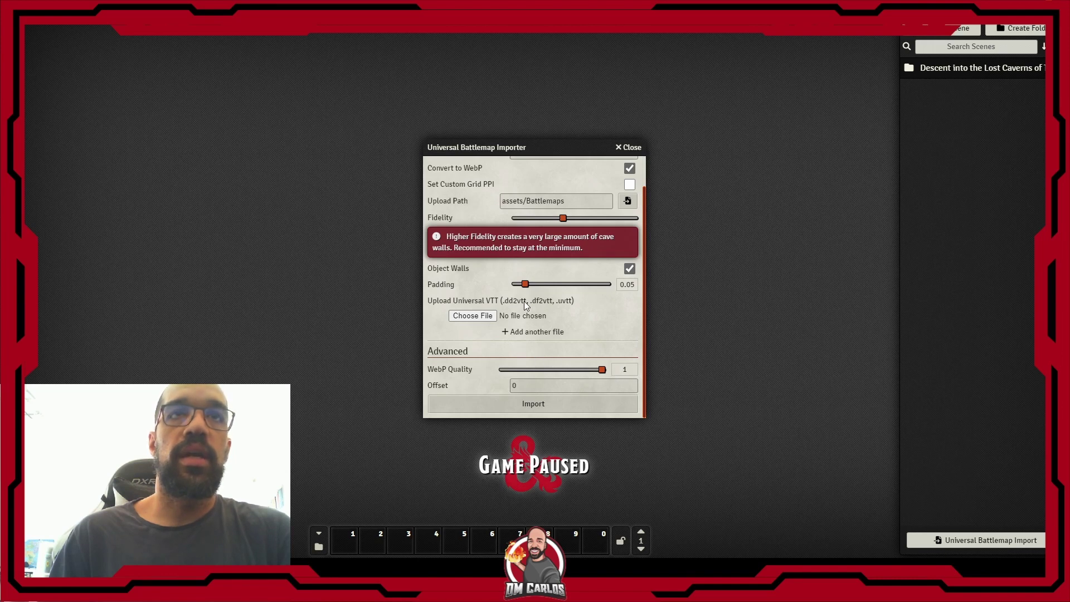
scroll(524, 303, up, 1)
scroll(511, 301, down, 1)
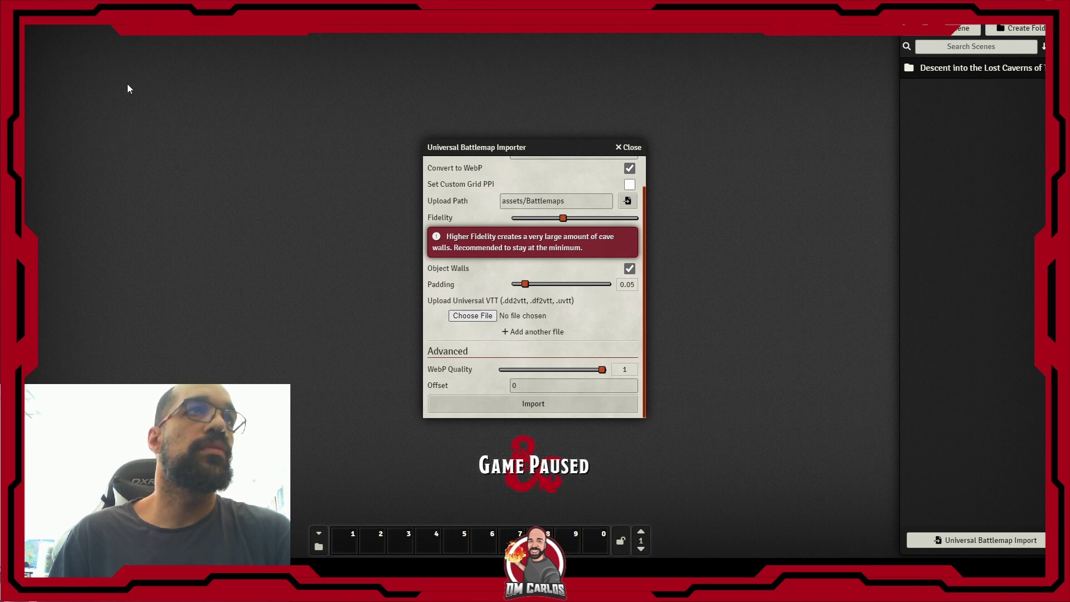
drag(148, 243, 473, 315)
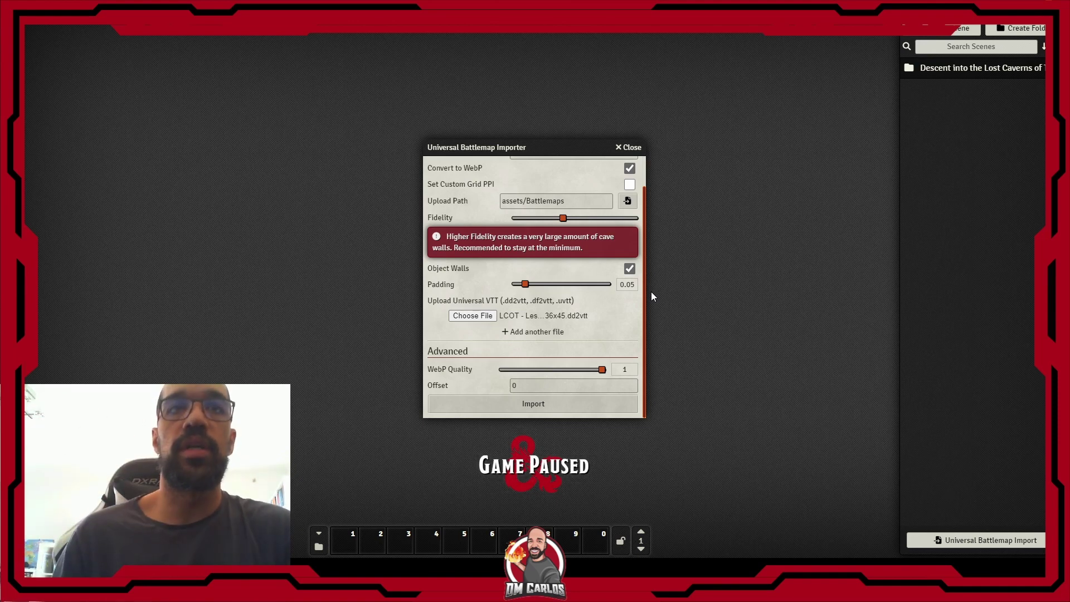
click(534, 405)
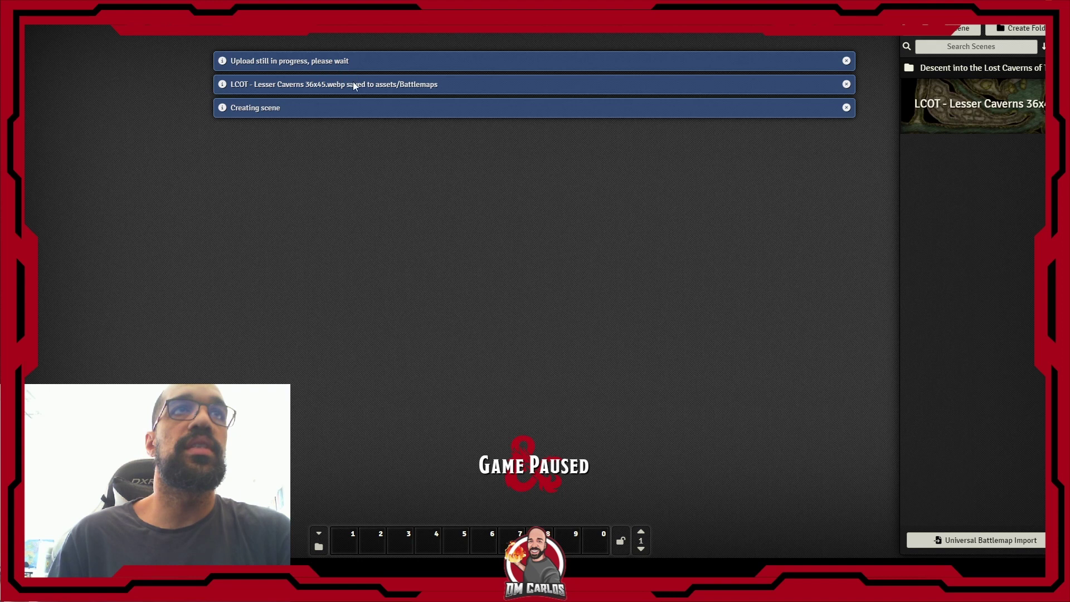
Step: View the newly imported LCOT - Lesser Caverns 36x45 scene and look over its cave map
right_click(942, 112)
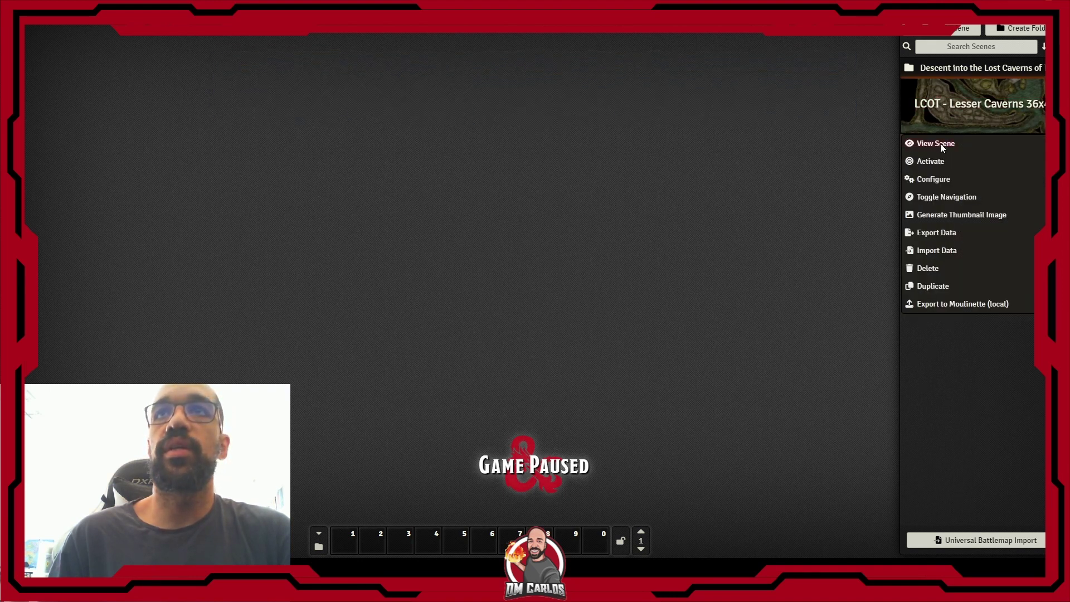
click(940, 142)
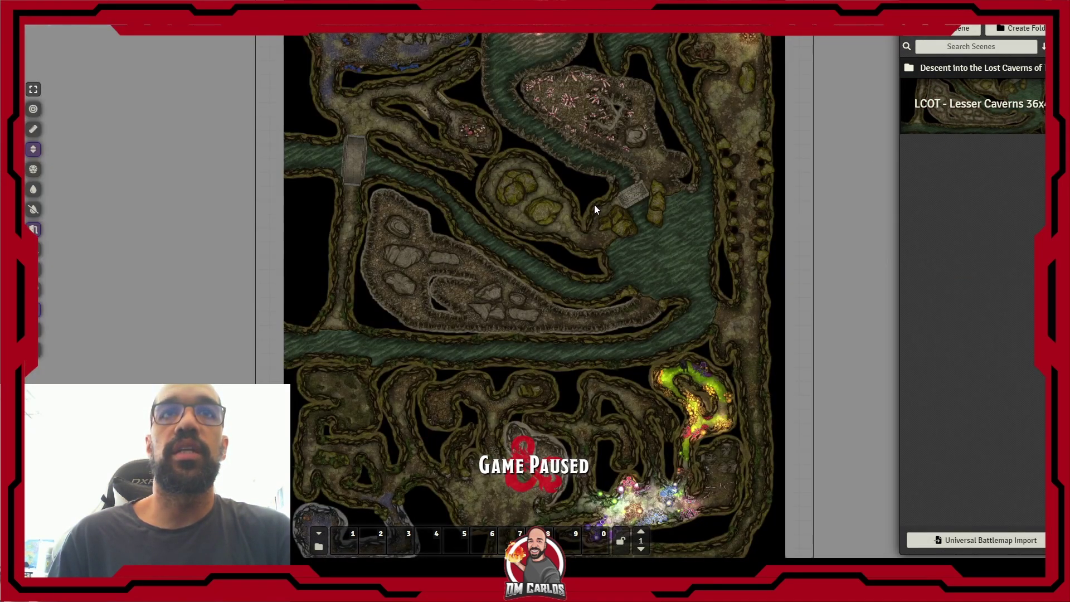
drag(647, 280, 633, 205)
scroll(628, 222, up, 3)
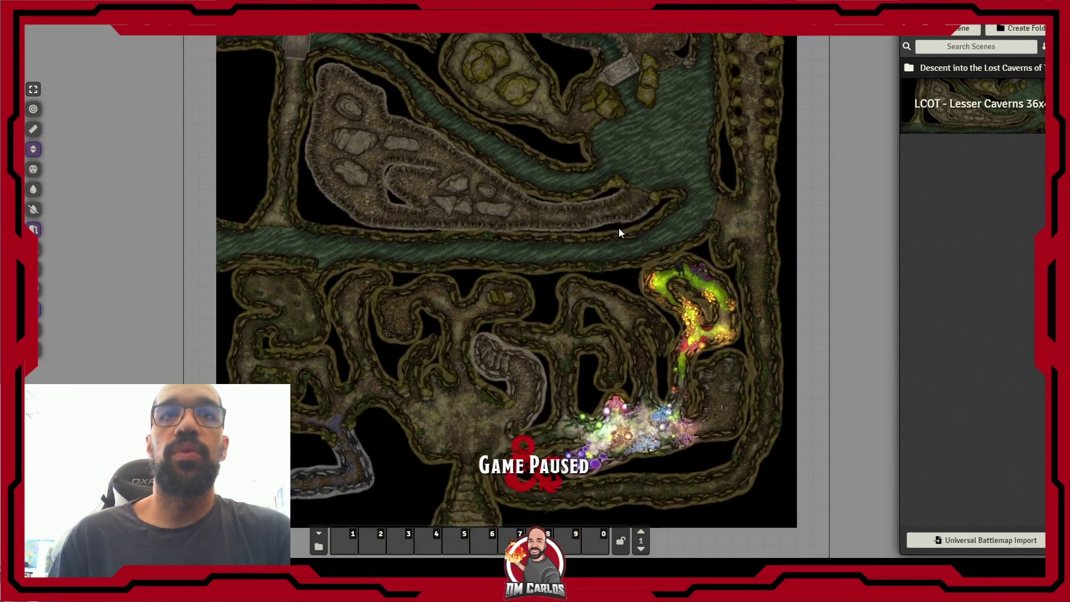
drag(604, 273, 635, 239)
scroll(635, 236, up, 3)
scroll(635, 237, down, 2)
scroll(635, 240, up, 4)
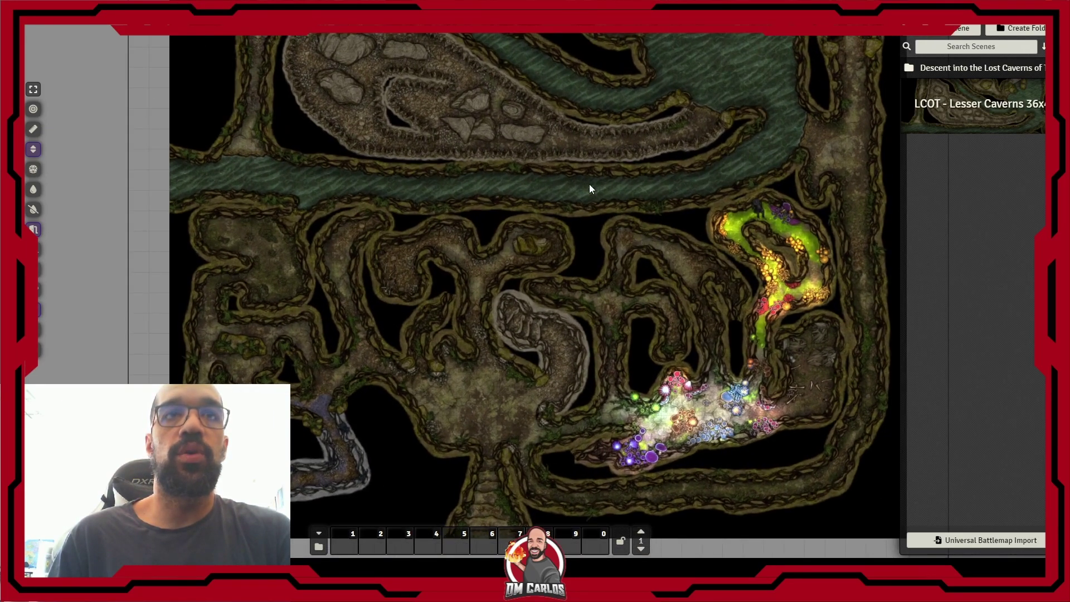
Step: Show the scene's walls and examine how they follow the lower cave passages
click(24, 172)
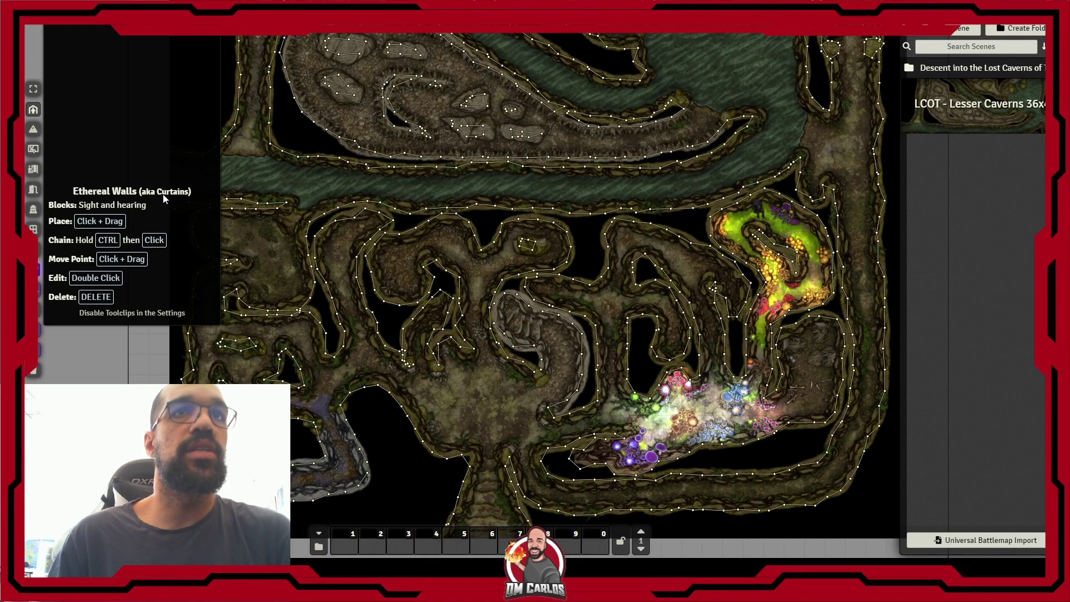
scroll(523, 379, down, 2)
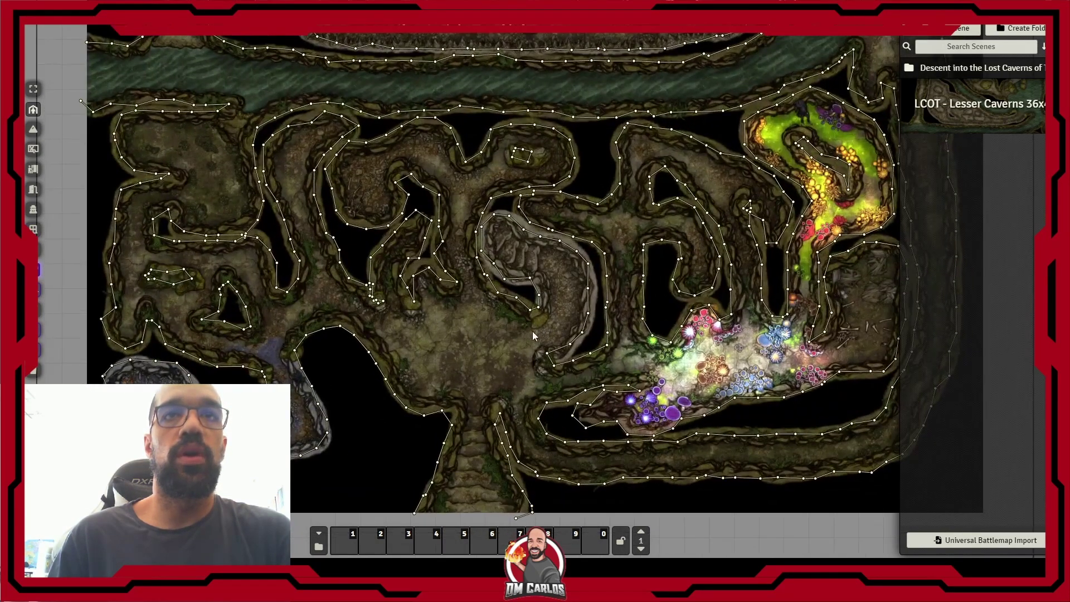
drag(537, 327, 419, 410)
scroll(503, 386, up, 3)
scroll(502, 384, down, 1)
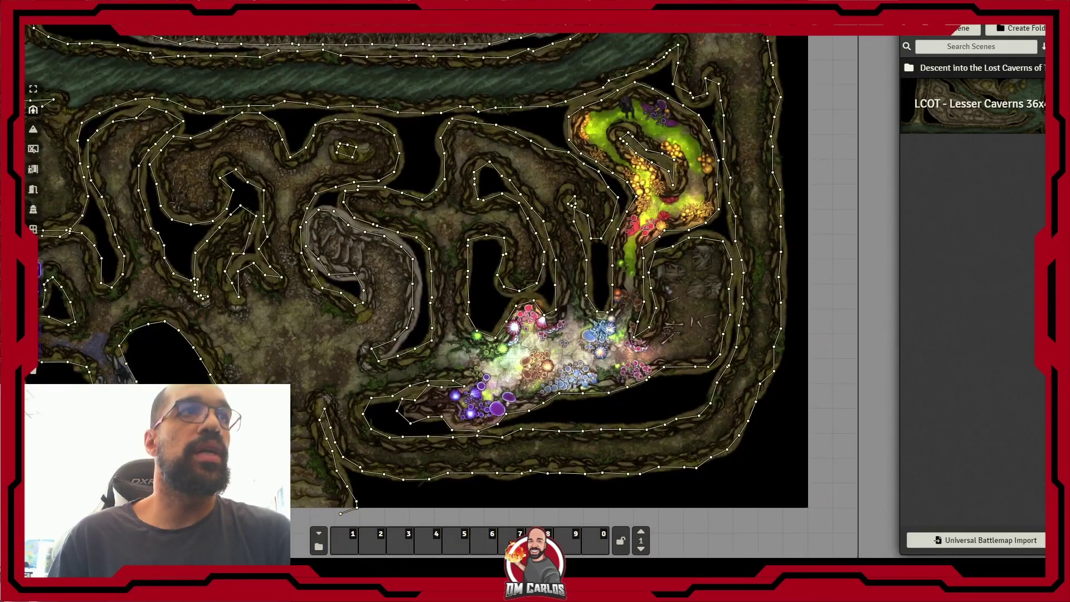
Step: Show the scene's light sources and examine those placed in the caverns across the upper part of the map
click(24, 192)
scroll(640, 317, down, 2)
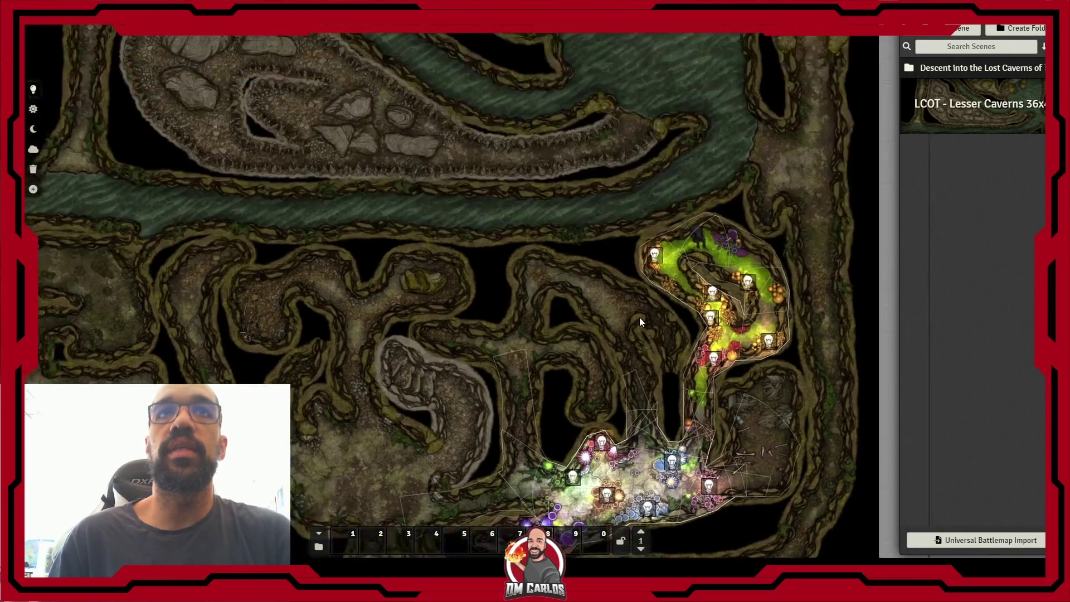
scroll(309, 107, up, 5)
scroll(433, 167, down, 2)
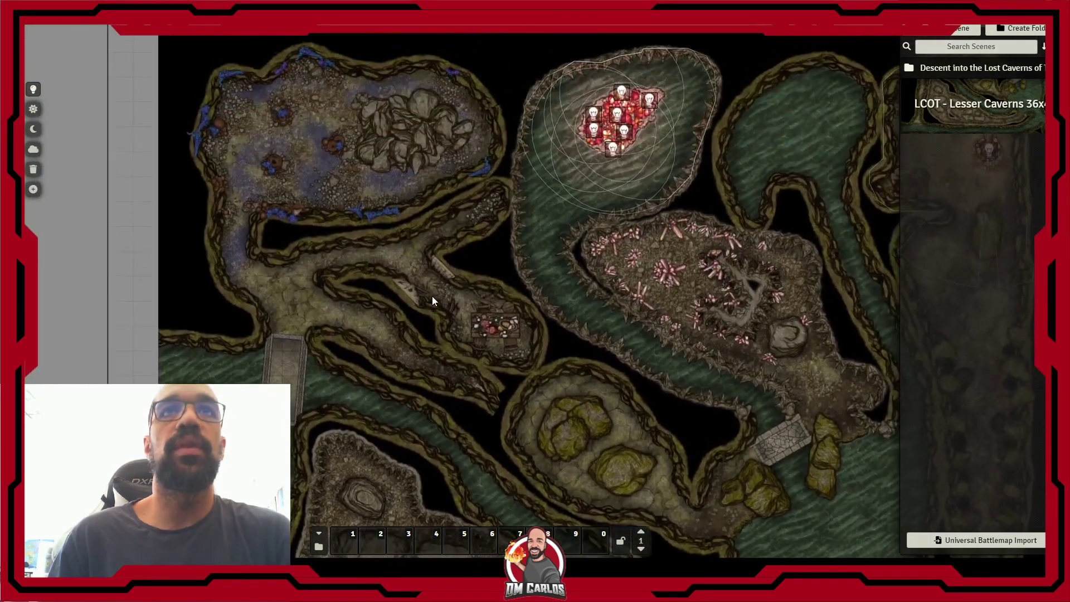
scroll(386, 242, up, 2)
drag(387, 242, 391, 283)
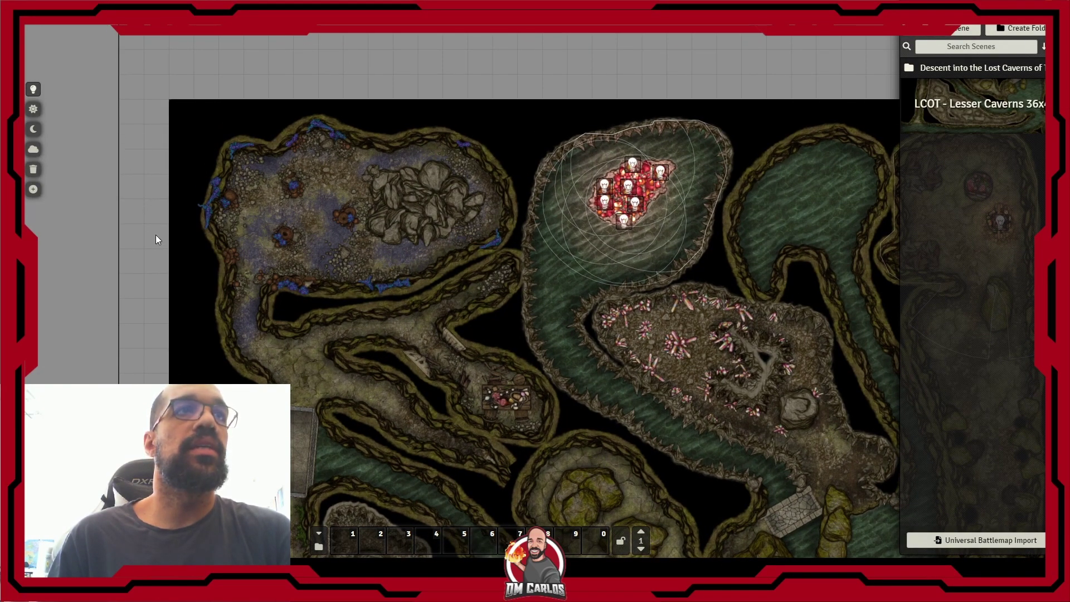
drag(223, 273, 285, 117)
drag(266, 193, 201, 279)
drag(516, 232, 369, 285)
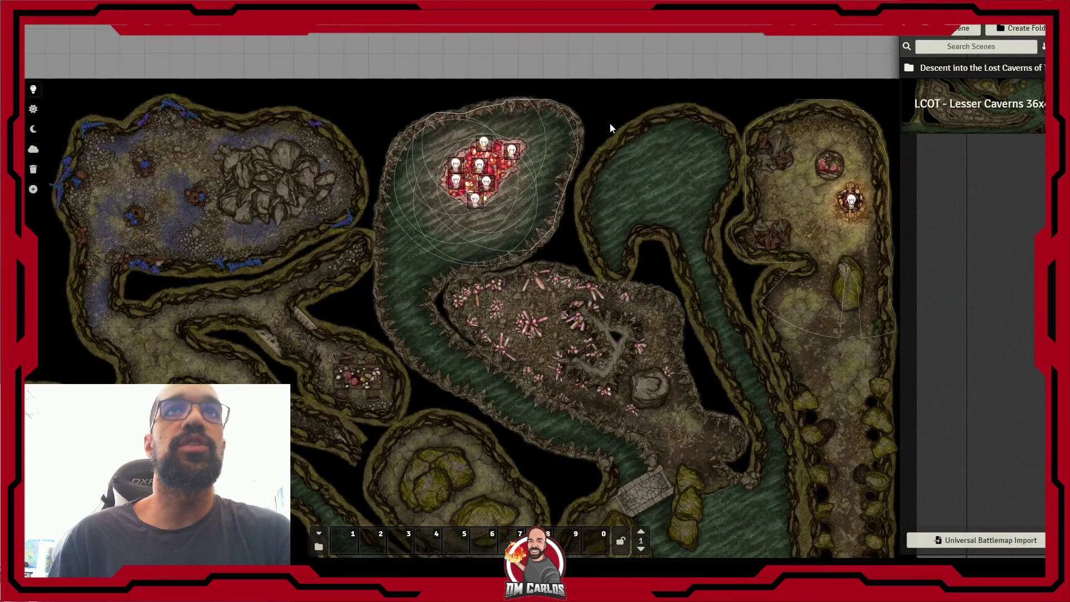
Step: Examine the light sources around the glowing mushroom caves in the lower part of the map
drag(638, 319, 591, 151)
scroll(540, 256, down, 5)
drag(492, 385, 489, 206)
scroll(455, 316, up, 2)
mouse_move(407, 362)
mouse_down()
mouse_move(416, 267)
mouse_move(423, 359)
mouse_up()
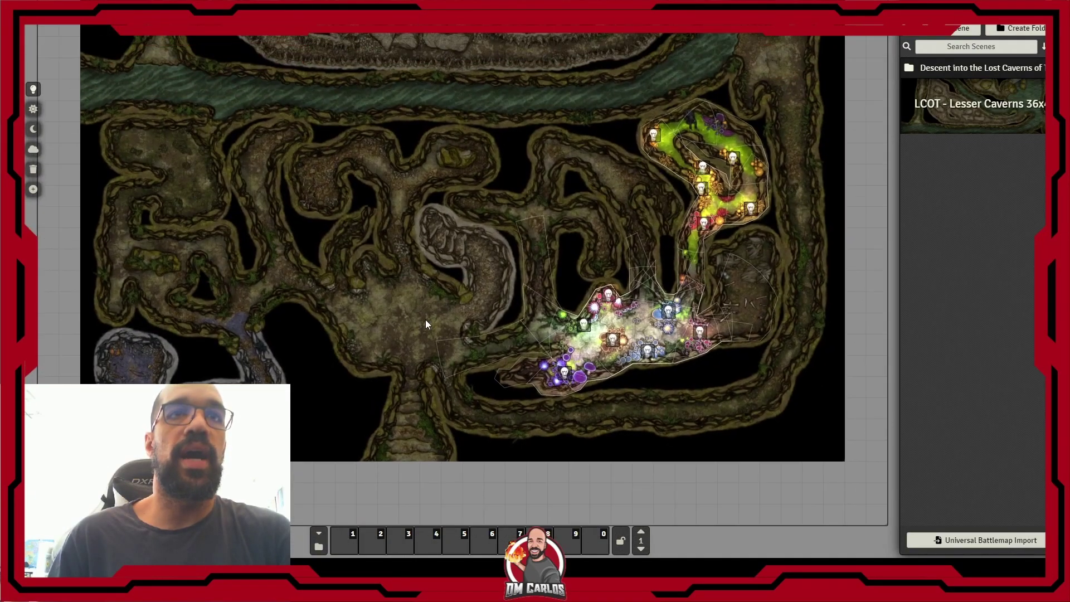
scroll(426, 317, down, 1)
scroll(434, 314, up, 1)
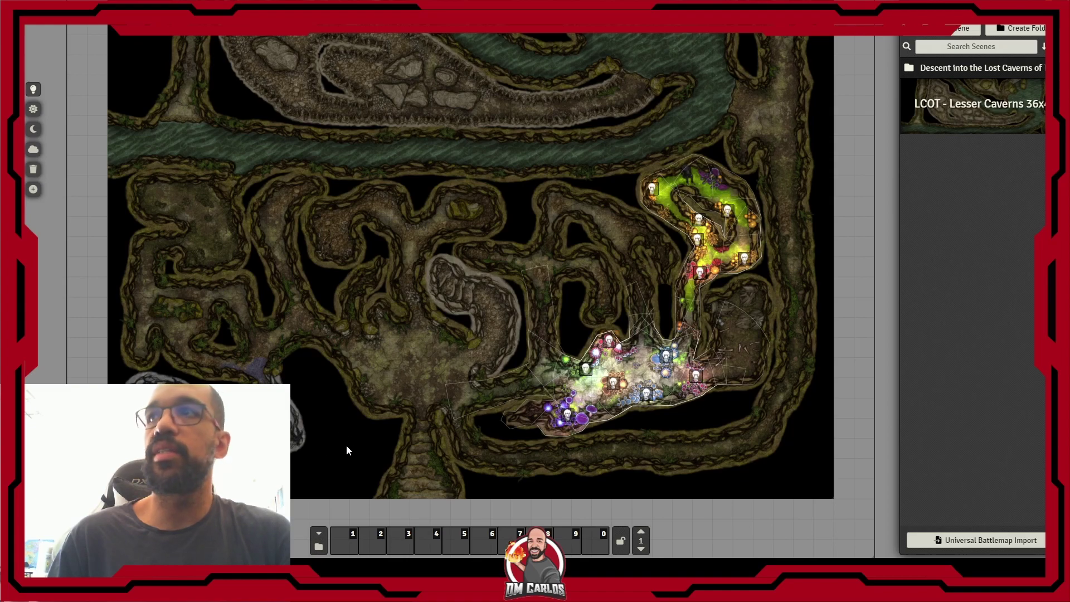
drag(443, 325, 391, 341)
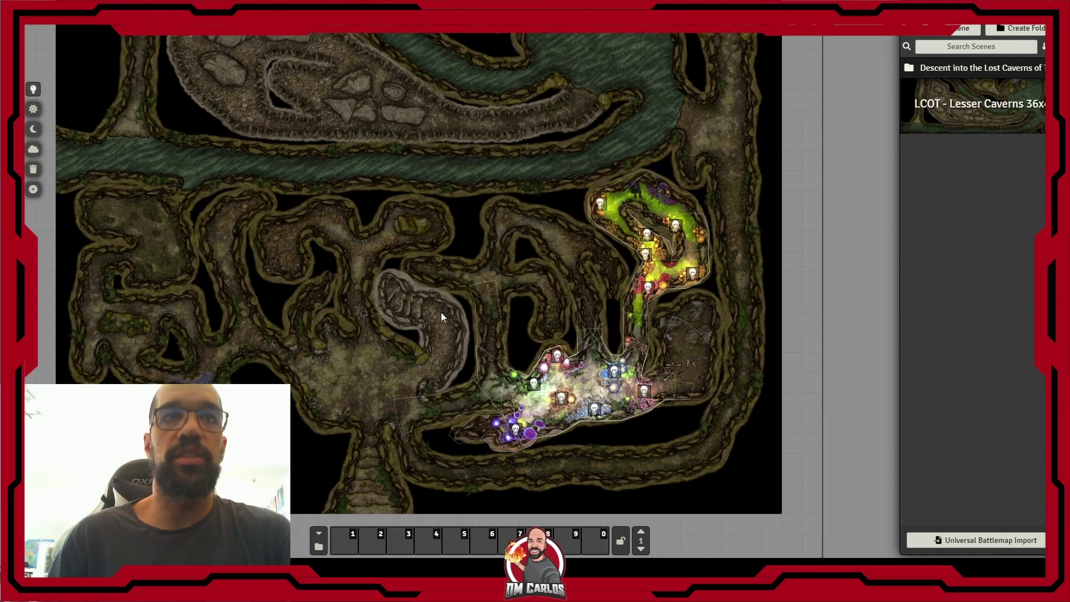
scroll(452, 311, down, 2)
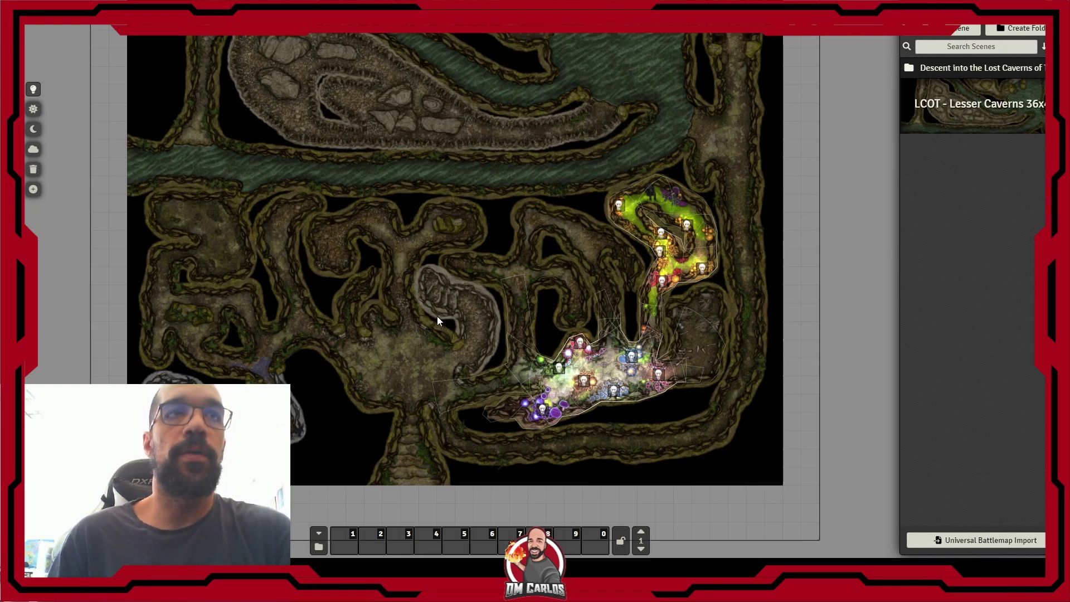
Step: Set the Lesser Caverns scene's background color to black (#000000) and save the scene configuration
right_click(958, 108)
click(942, 159)
drag(567, 152, 534, 88)
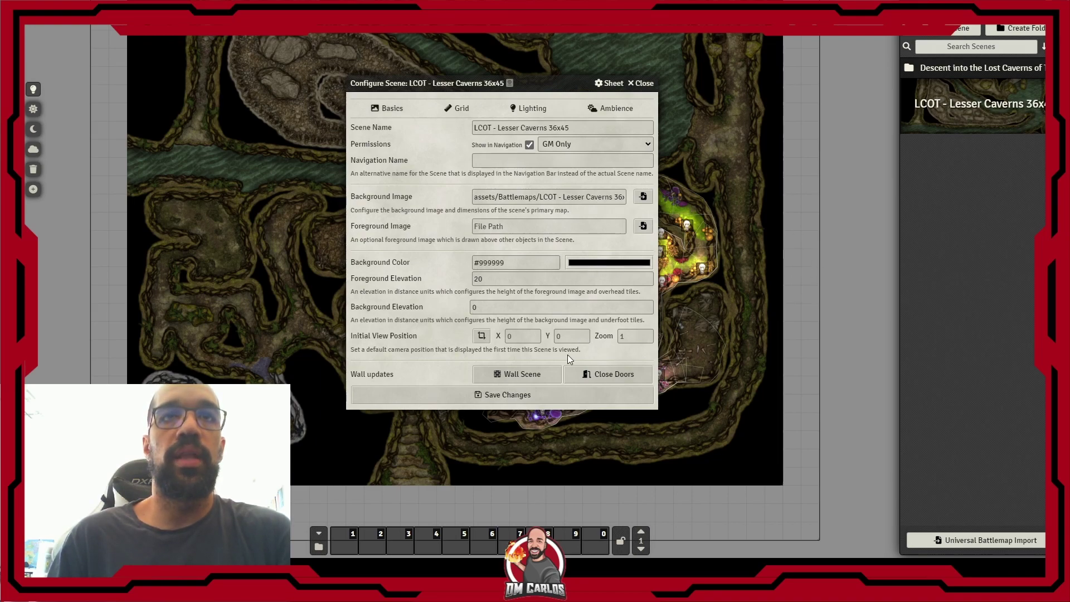
click(517, 394)
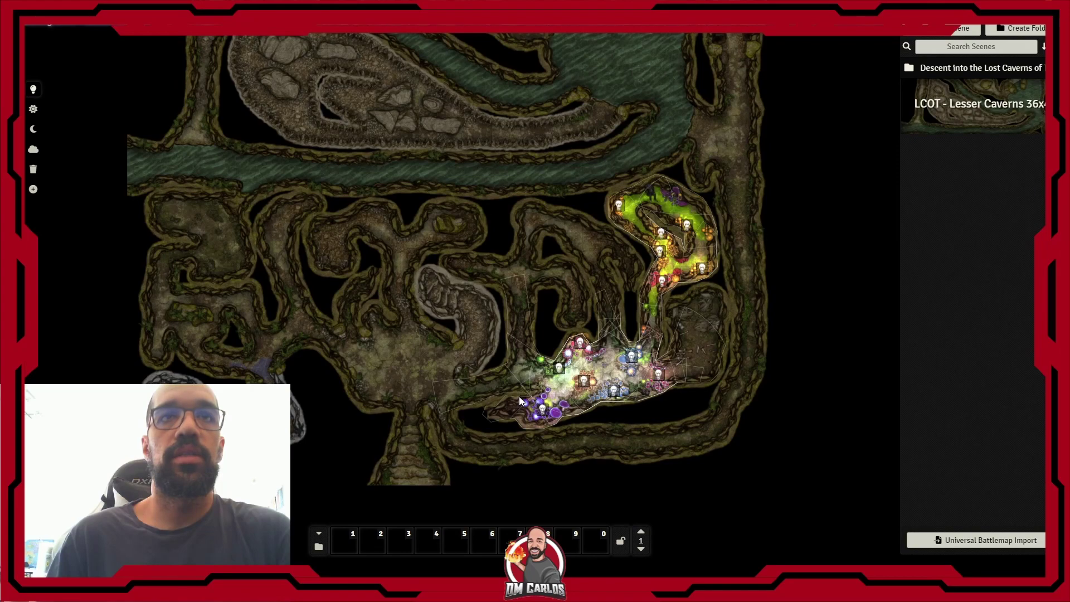
scroll(420, 277, down, 4)
drag(385, 221, 383, 290)
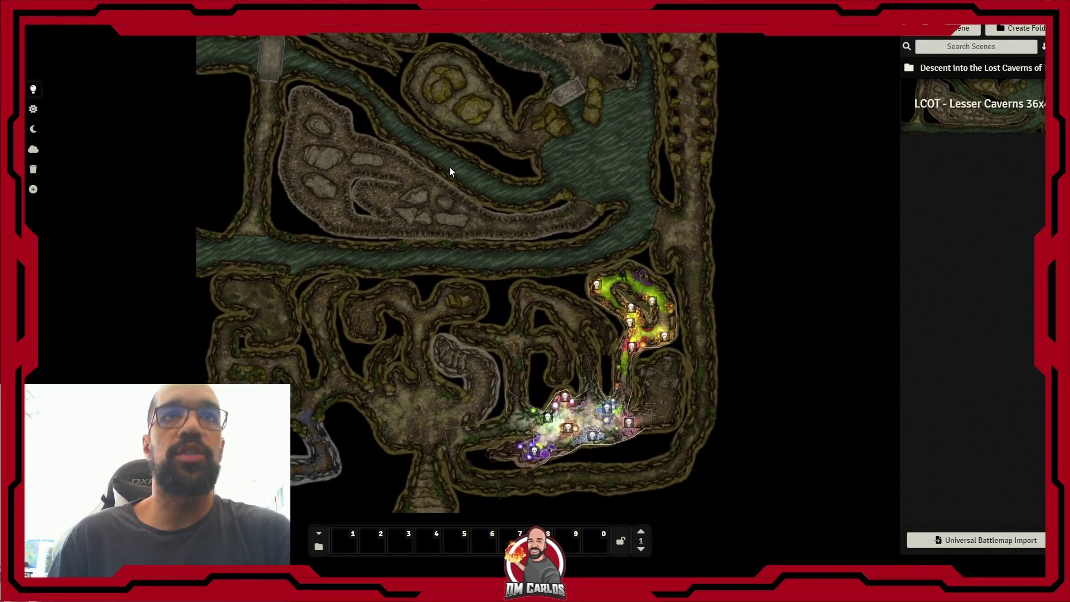
Step: Set the Lesser Caverns scene's grid opacity to 0 and save the scene configuration
right_click(1001, 135)
click(941, 163)
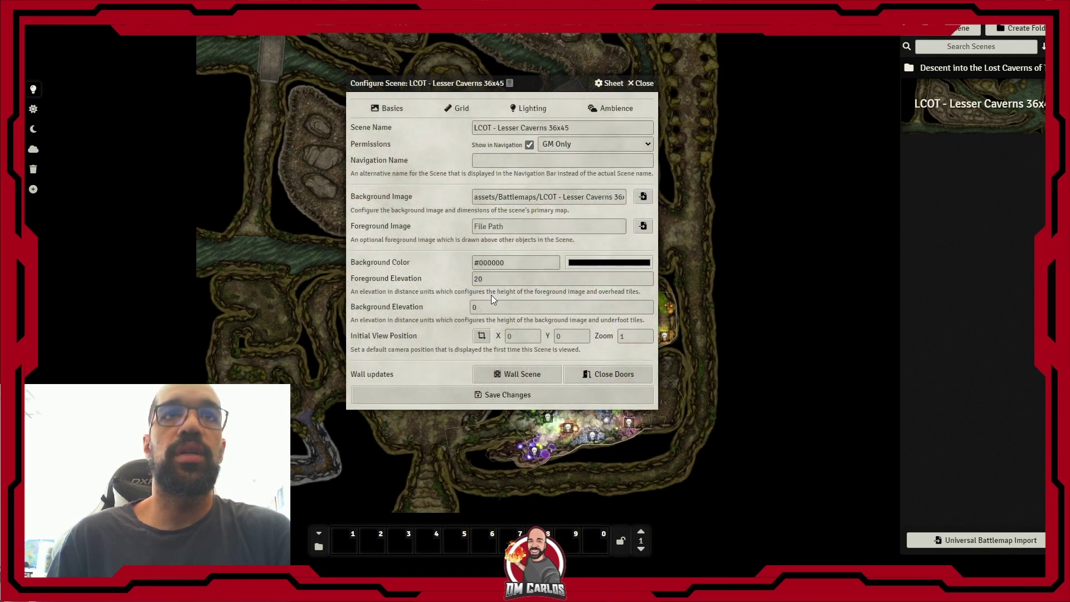
click(462, 109)
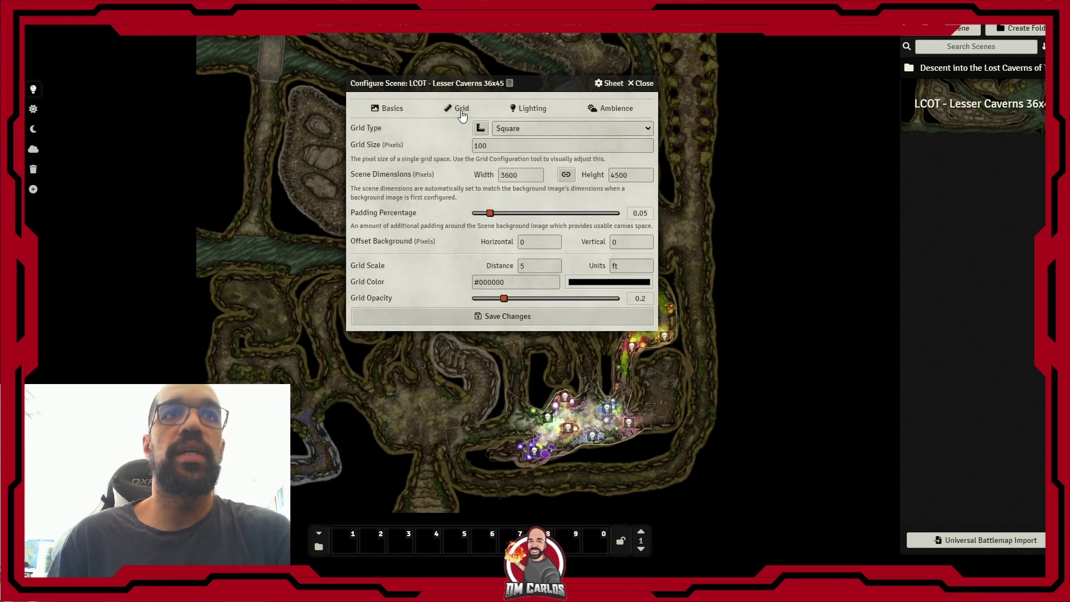
scroll(444, 393, up, 5)
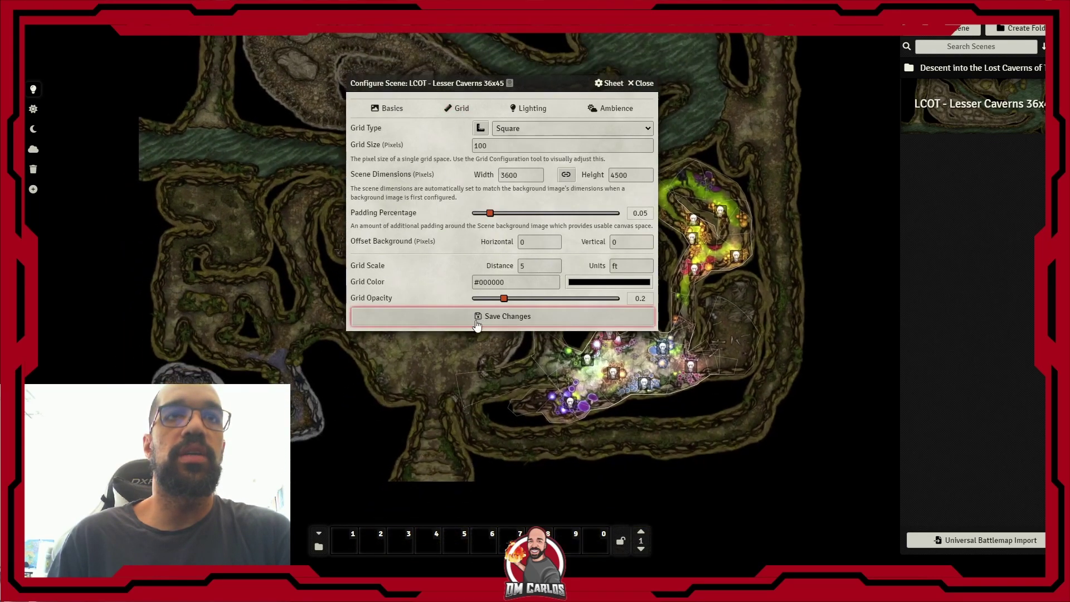
scroll(446, 384, up, 5)
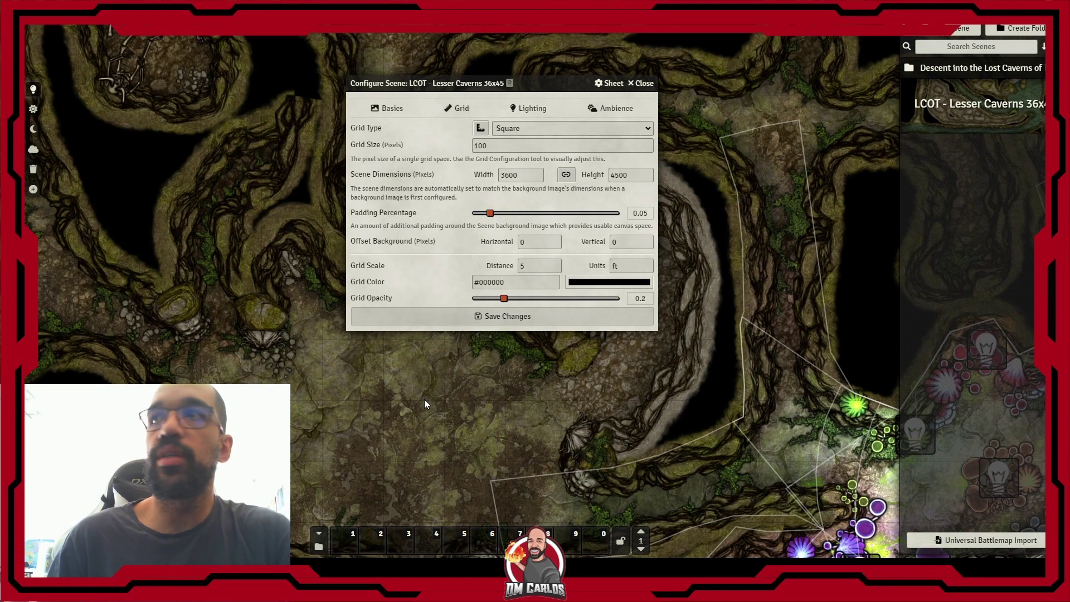
drag(486, 298, 434, 300)
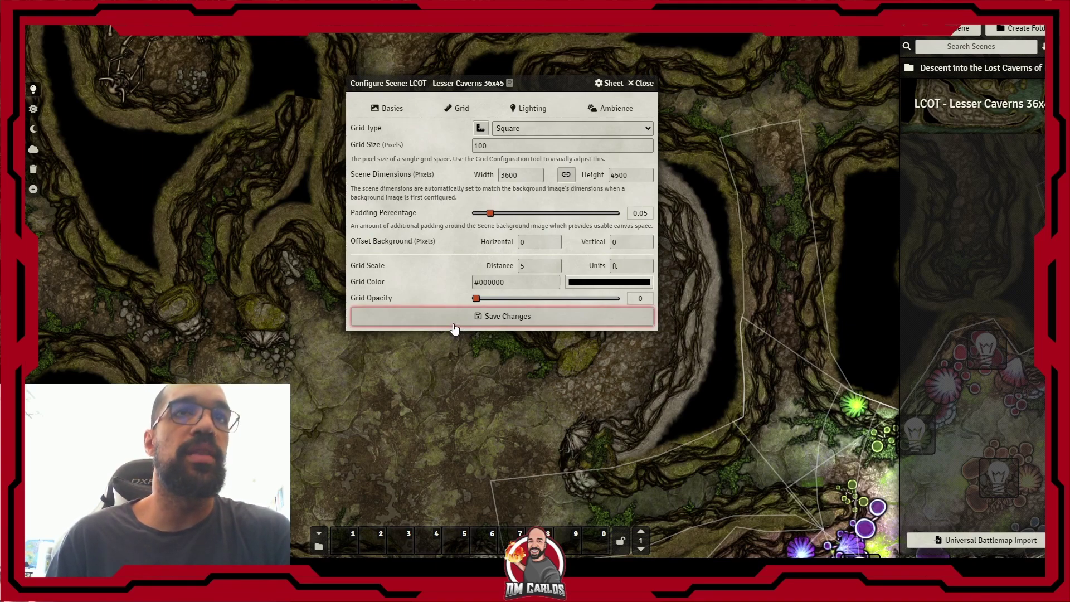
drag(489, 149, 457, 144)
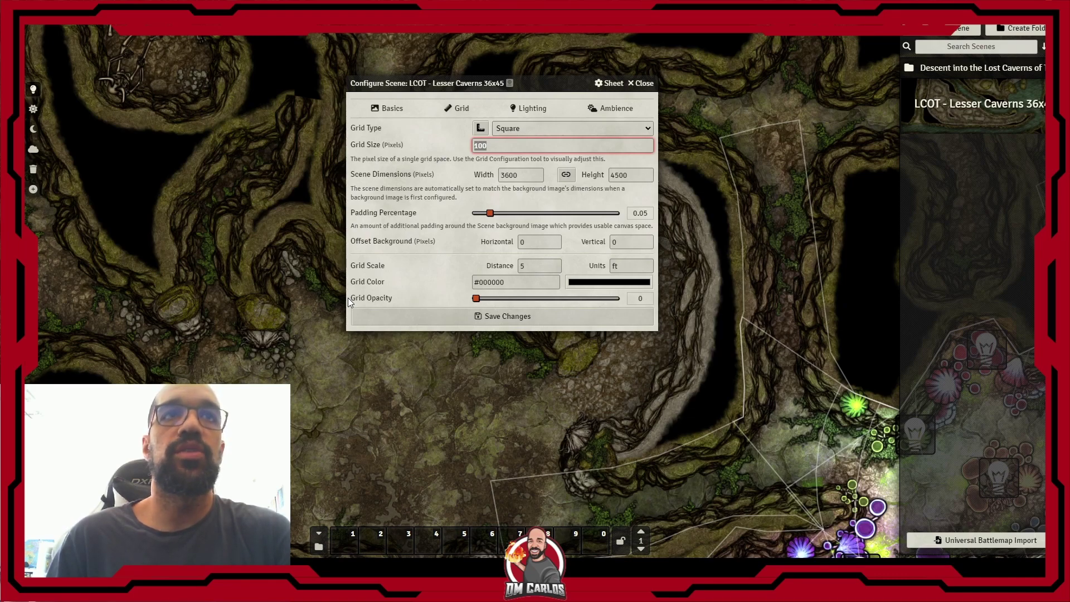
click(424, 321)
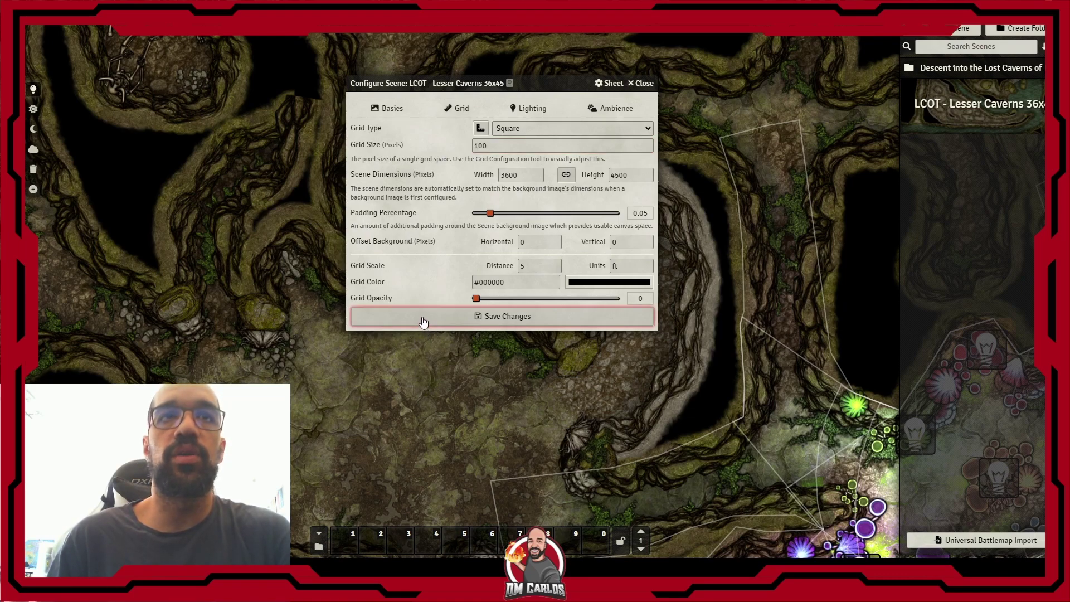
Step: Capture a view centred on the lower cavern above the entrance stairs as the scene's initial view position and save the configuration
scroll(406, 316, down, 5)
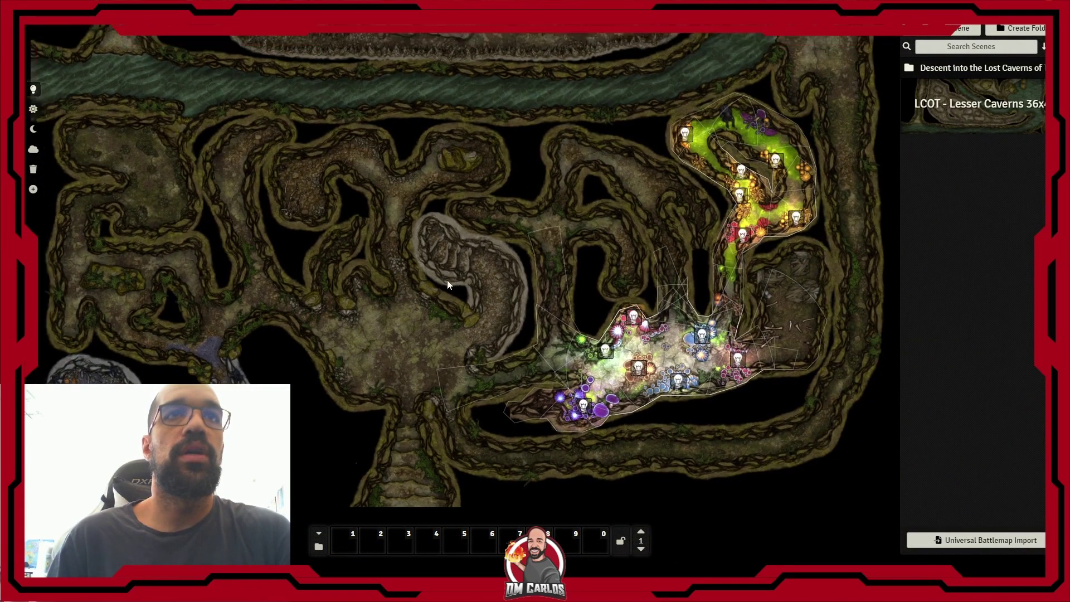
scroll(454, 256, up, 3)
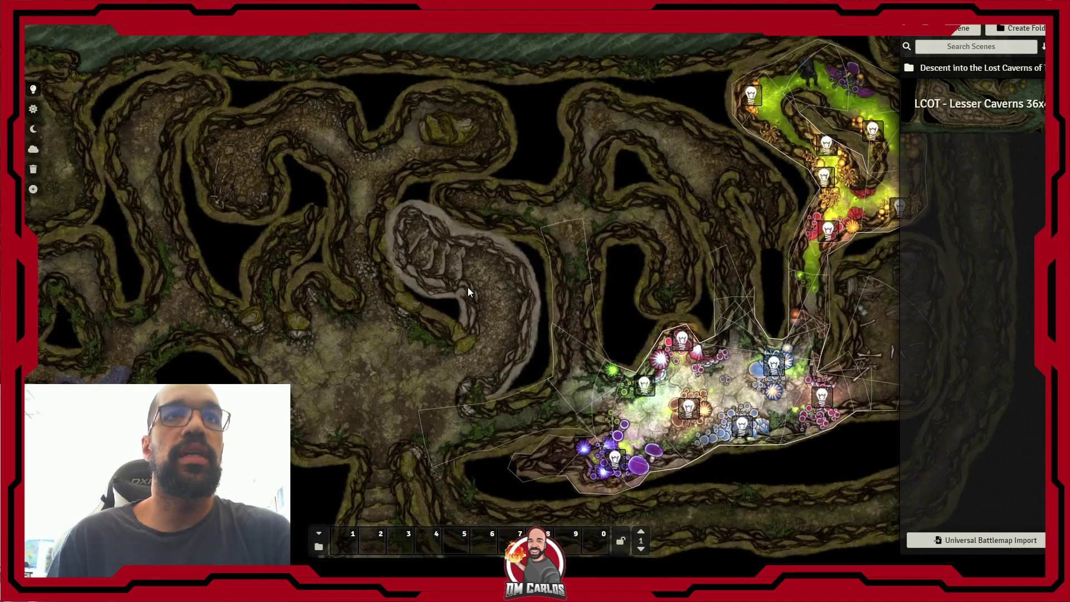
scroll(469, 283, down, 5)
drag(496, 256, 564, 240)
scroll(459, 238, up, 2)
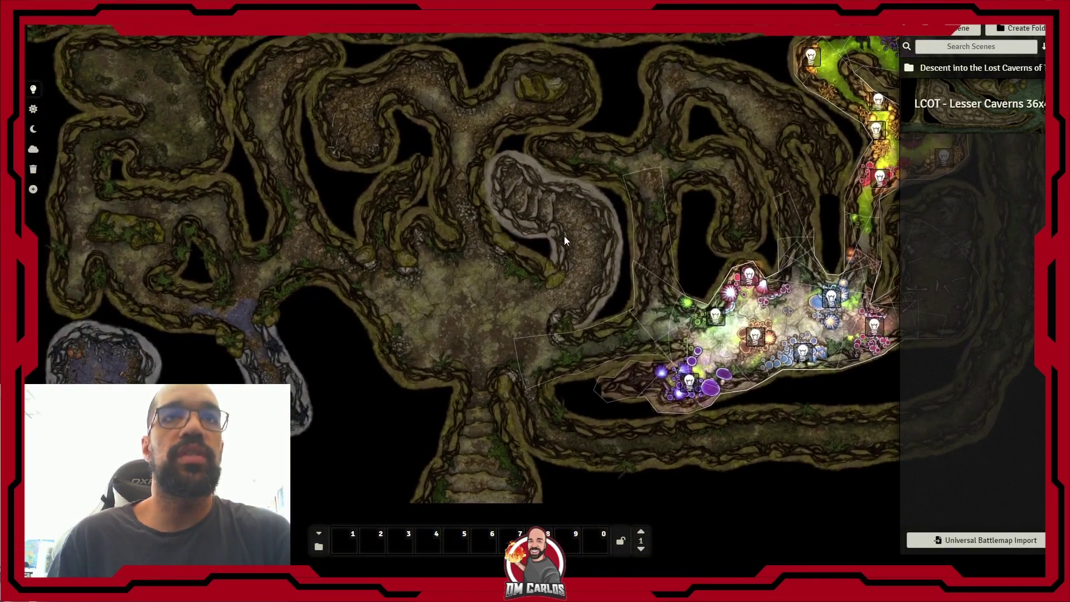
right_click(982, 113)
click(953, 162)
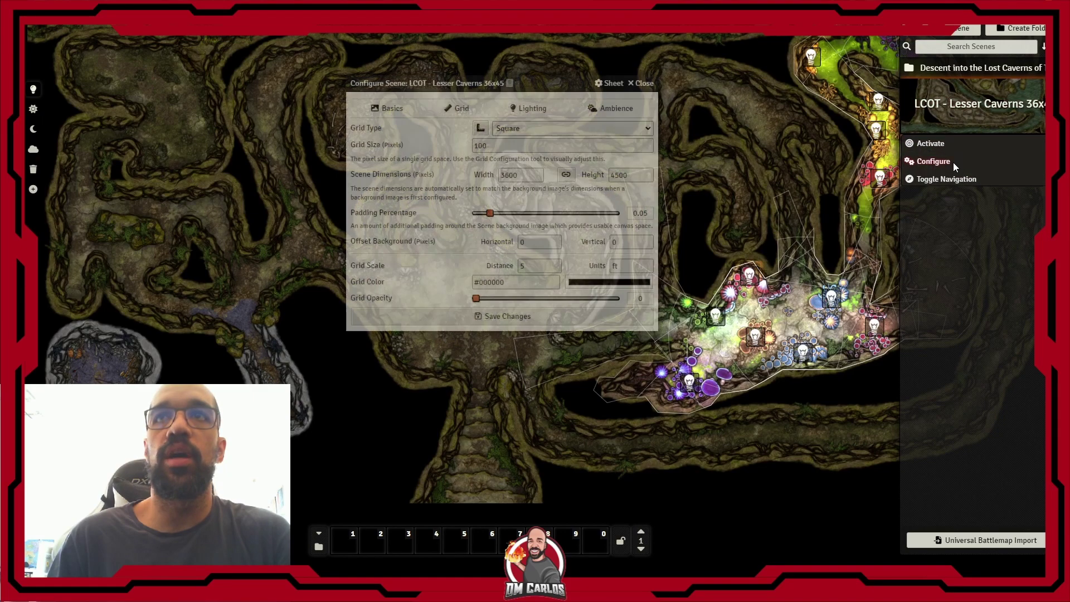
click(376, 110)
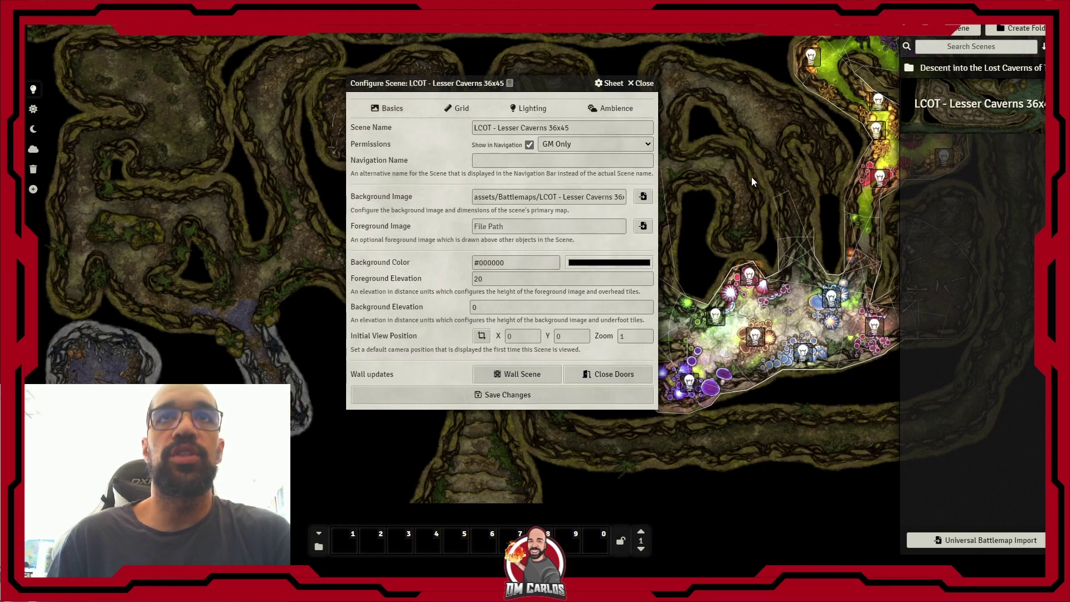
scroll(737, 209, down, 3)
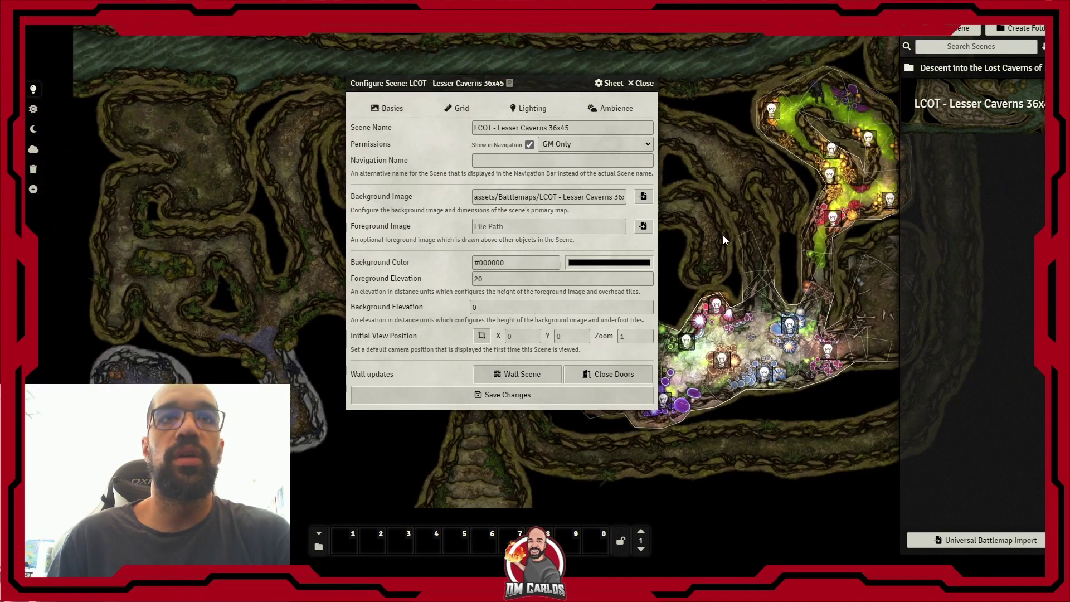
scroll(723, 235, up, 4)
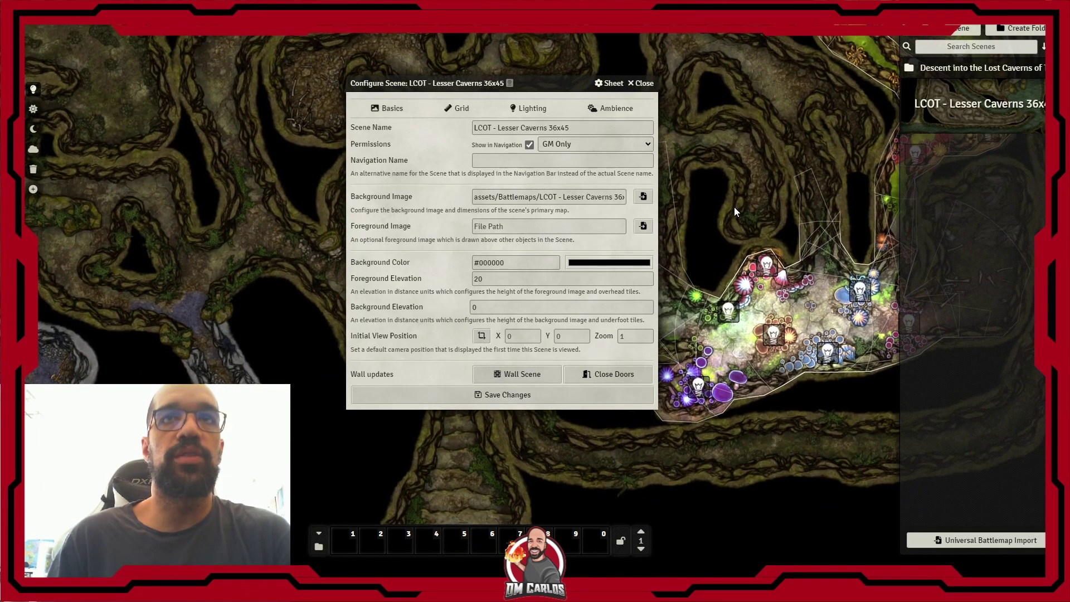
drag(734, 206, 760, 181)
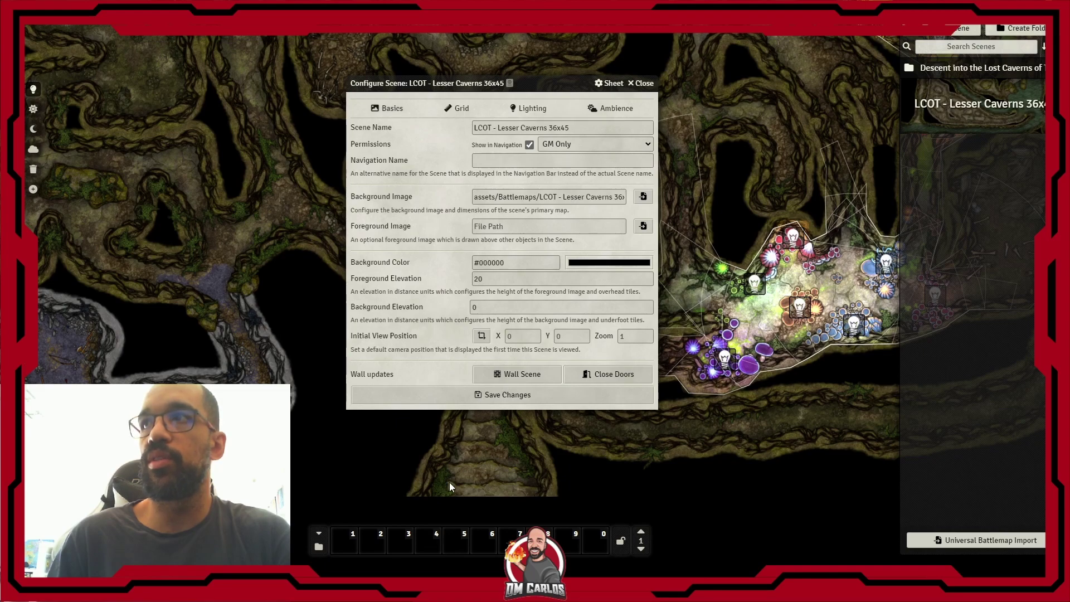
click(481, 337)
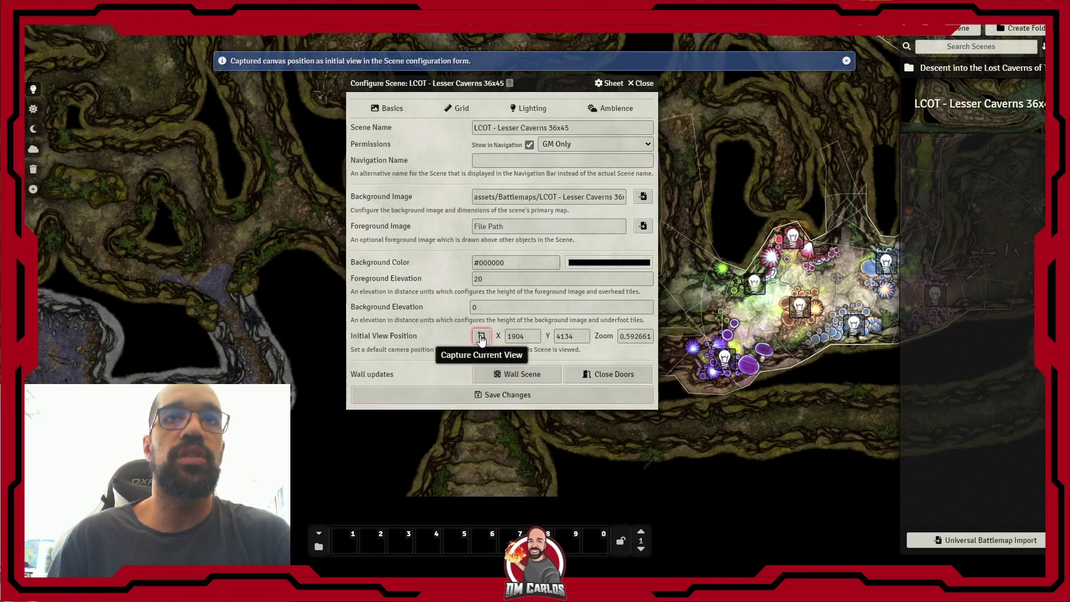
click(509, 397)
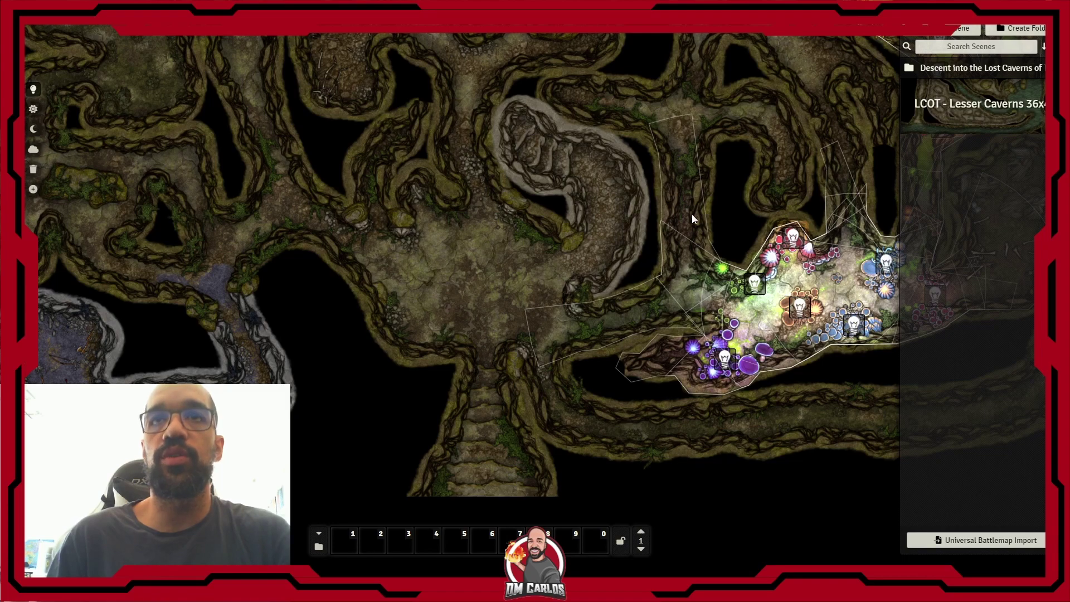
Step: Delete the light sources in the lower mushroom cavern, keeping only the one on the central orange mushrooms
drag(759, 257, 636, 282)
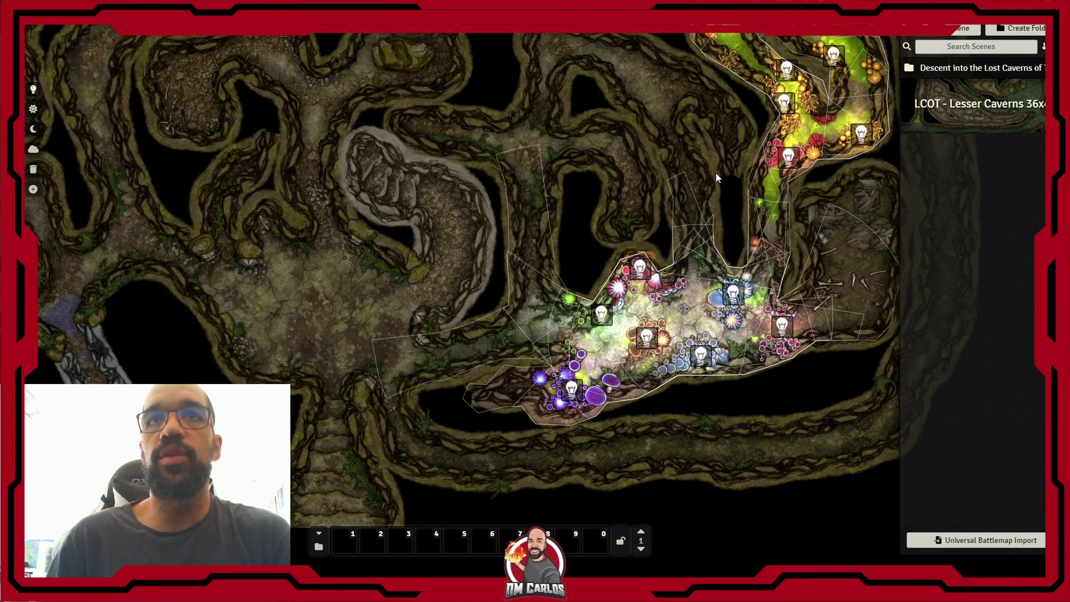
drag(715, 172, 618, 236)
scroll(615, 211, down, 1)
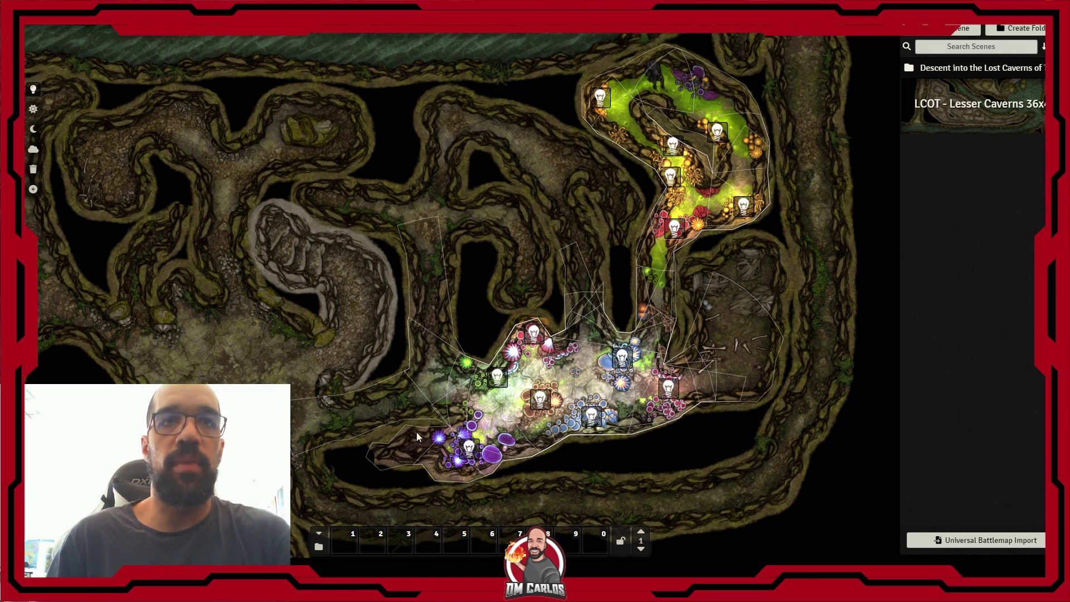
drag(544, 273, 500, 187)
drag(422, 373, 423, 365)
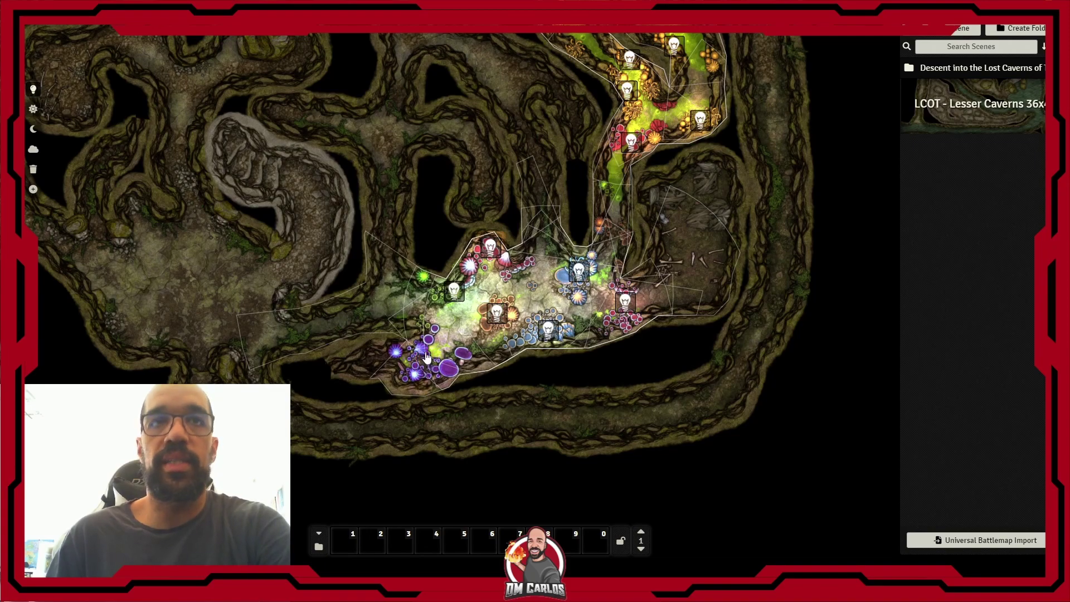
key(Delete)
key(Delete)
key(Delete)
key(Delete)
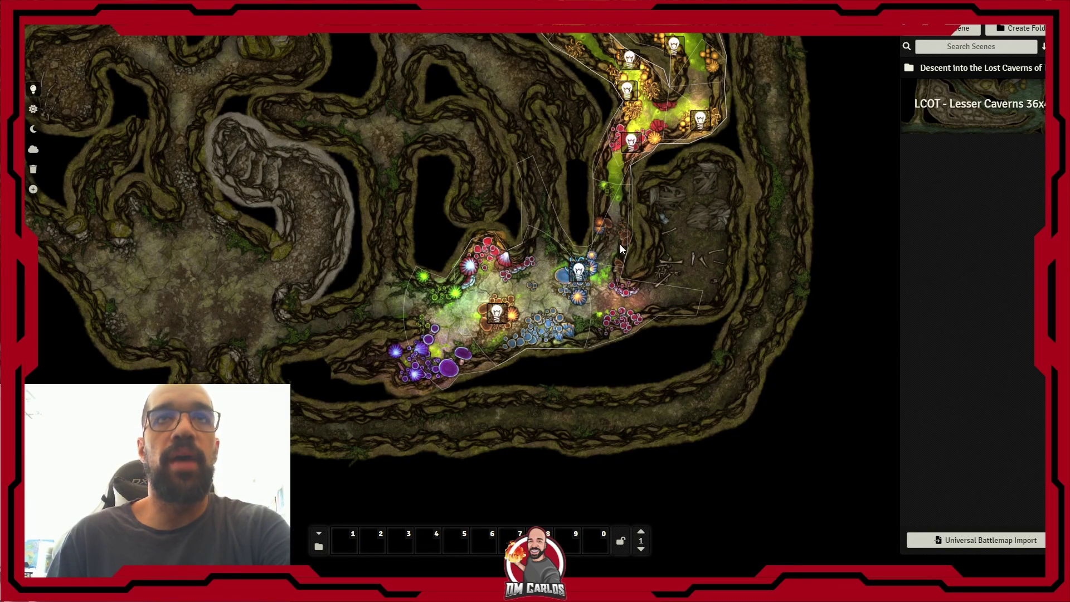
drag(619, 250, 555, 338)
key(Delete)
Step: Delete all the light sources along the winding green passage with the yellow and red mushrooms
key(Delete)
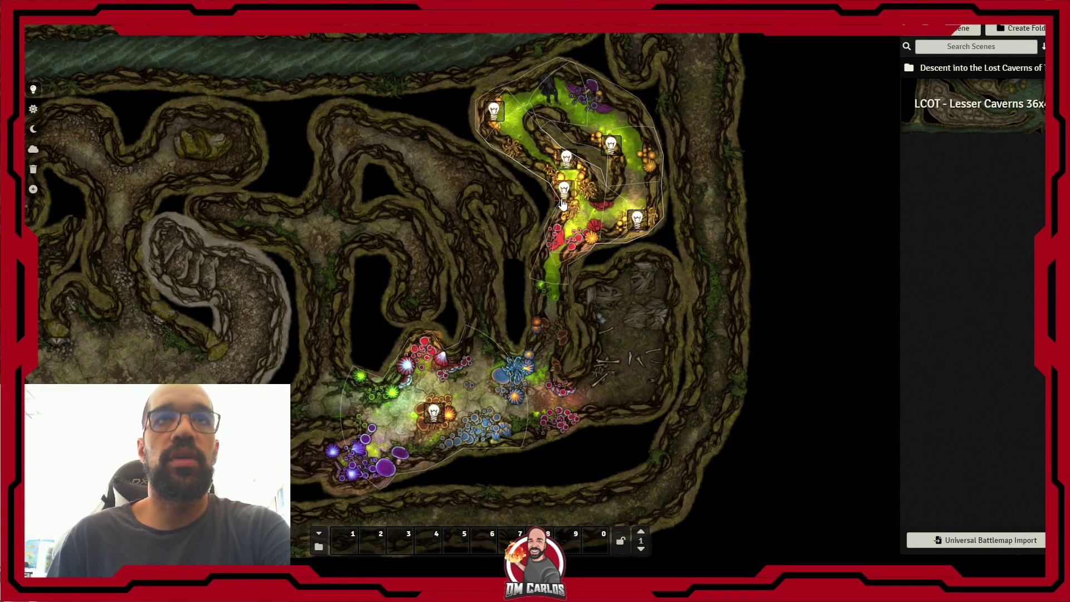
key(Delete)
key(Delete)
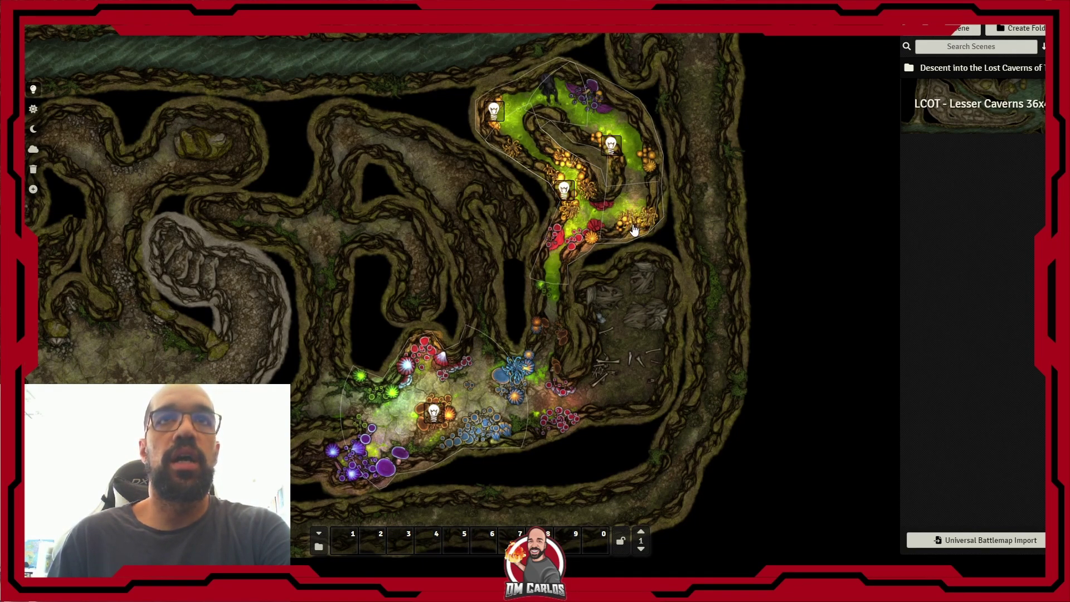
key(Delete)
key(Delete)
key(Delete)
Step: Set the remaining mushroom cavern light's color to #8affcc and its color intensity to 0.3
key(Down)
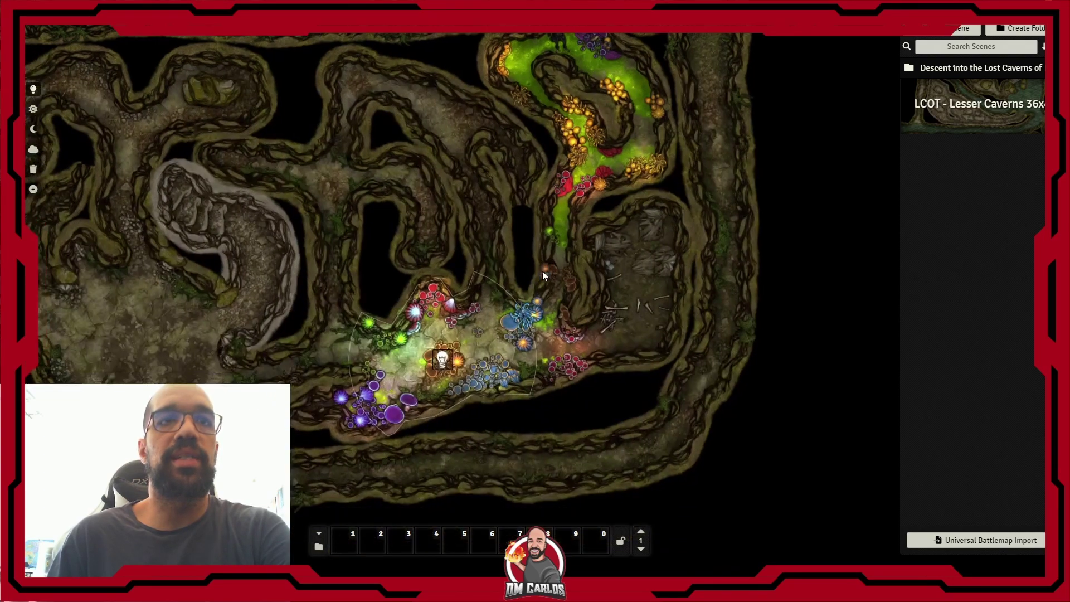
double_click(442, 359)
drag(516, 168, 287, 55)
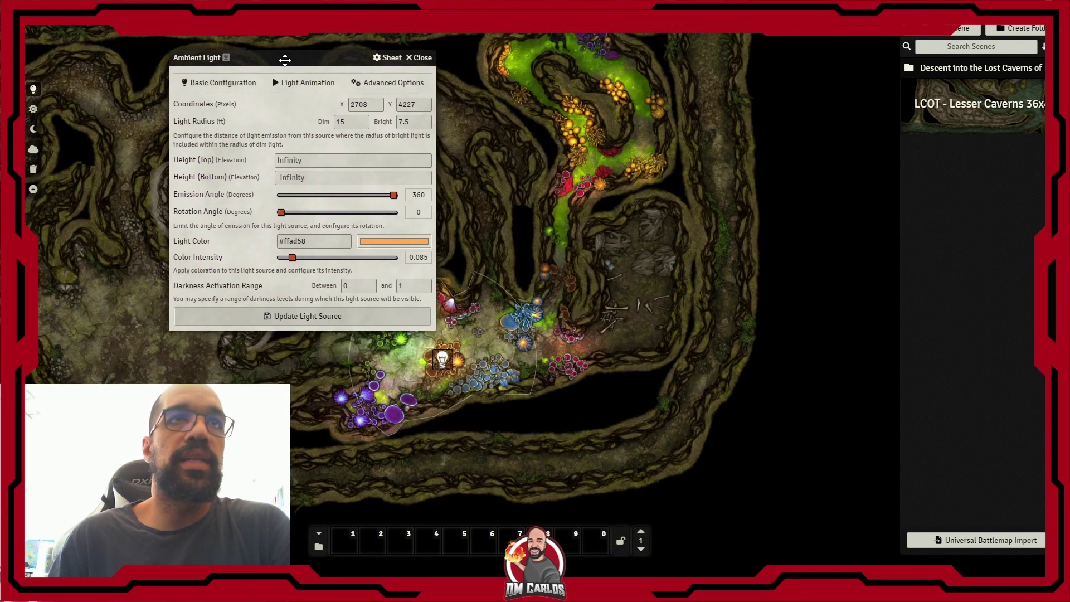
drag(453, 332, 431, 240)
click(241, 245)
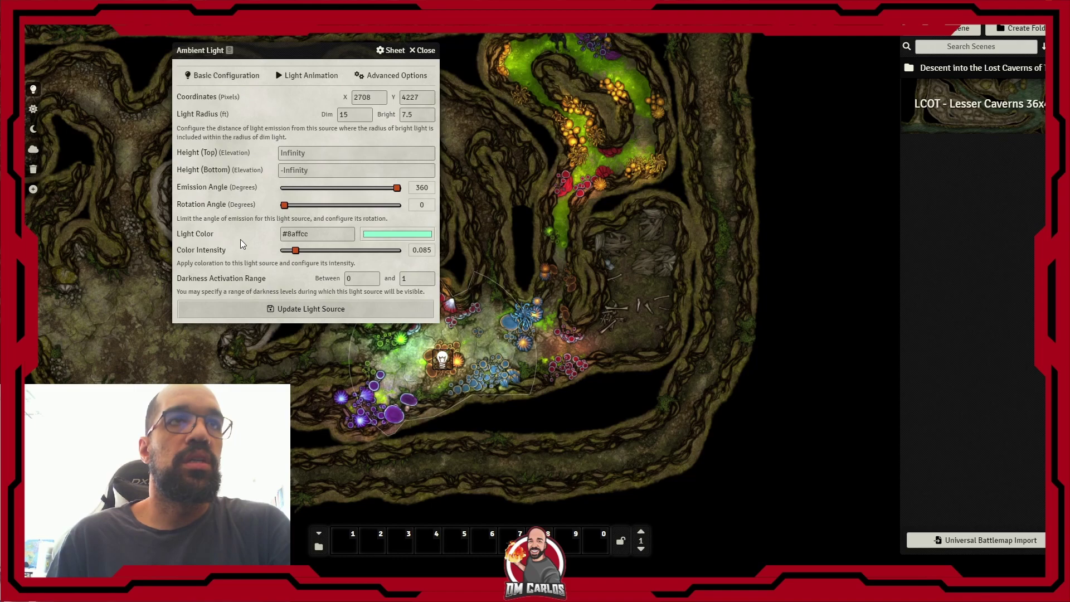
drag(298, 256, 321, 252)
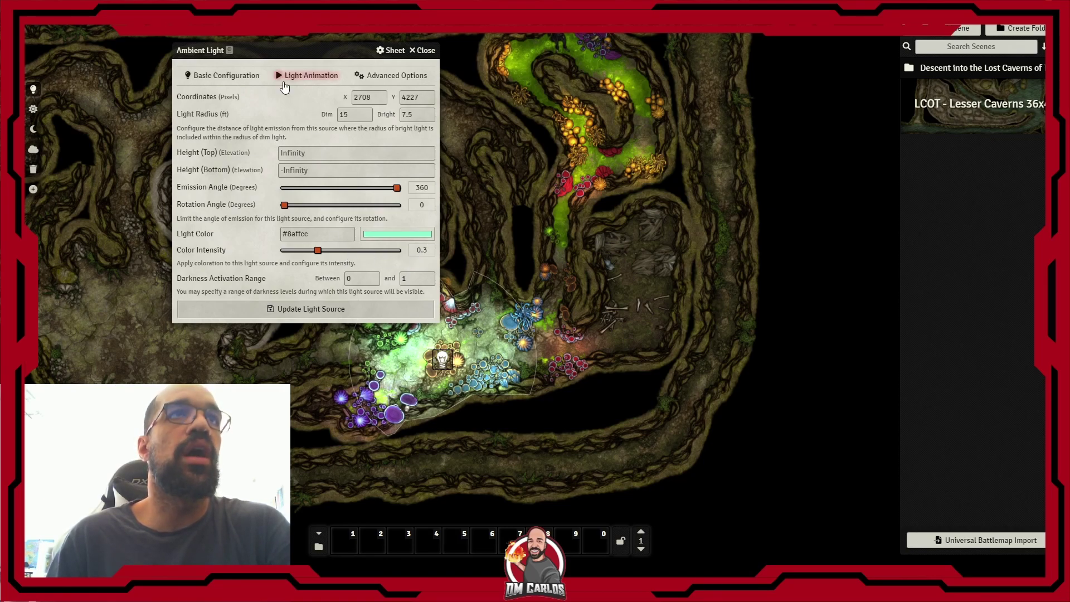
Step: Give the light a Fairy Light animation with speed 1 and intensity 3
click(297, 77)
click(322, 98)
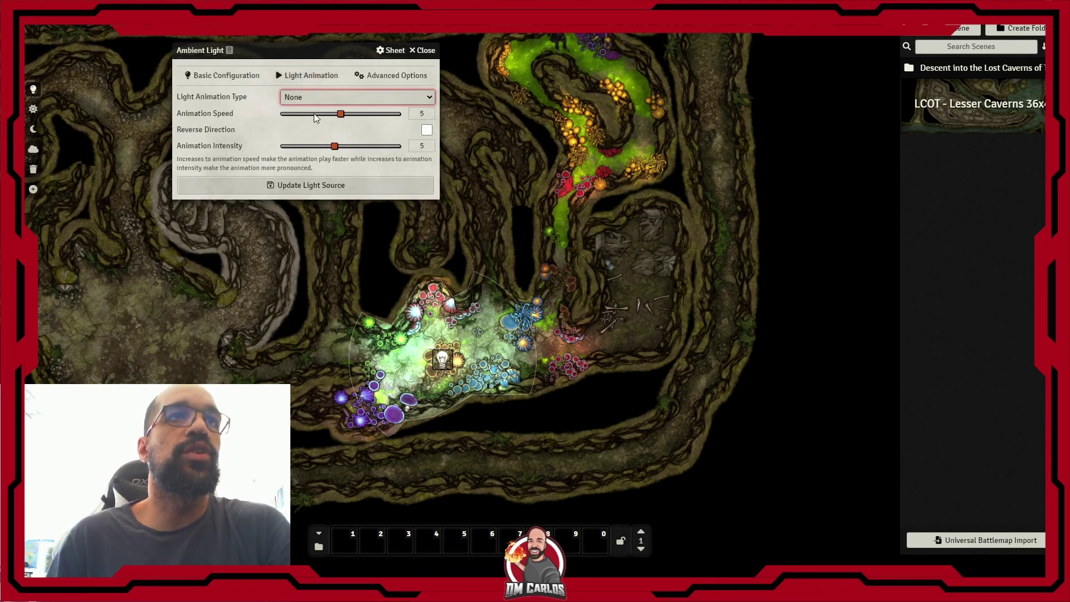
click(303, 162)
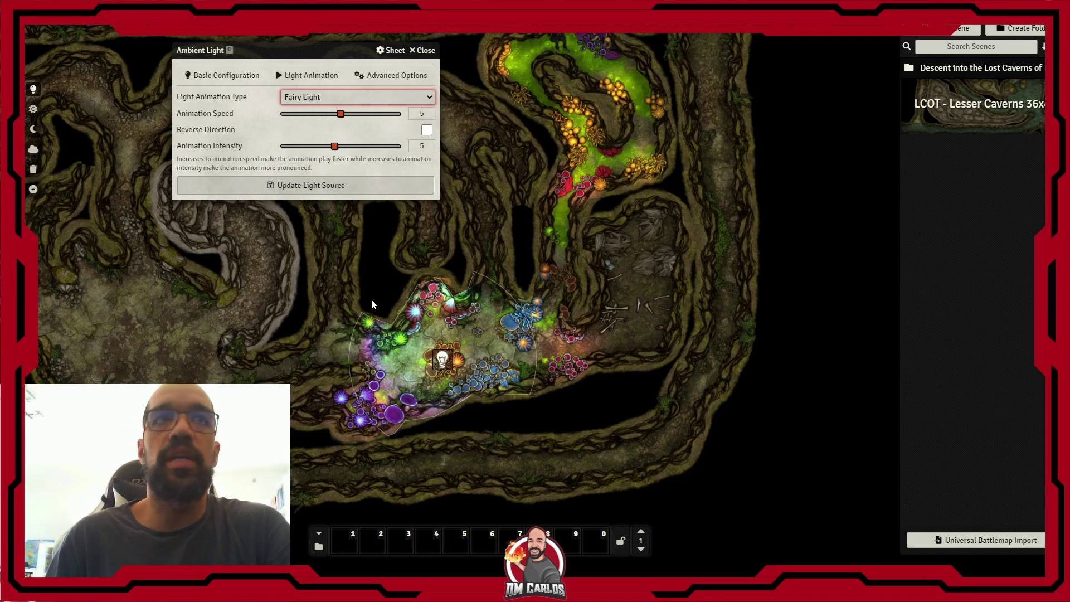
click(295, 113)
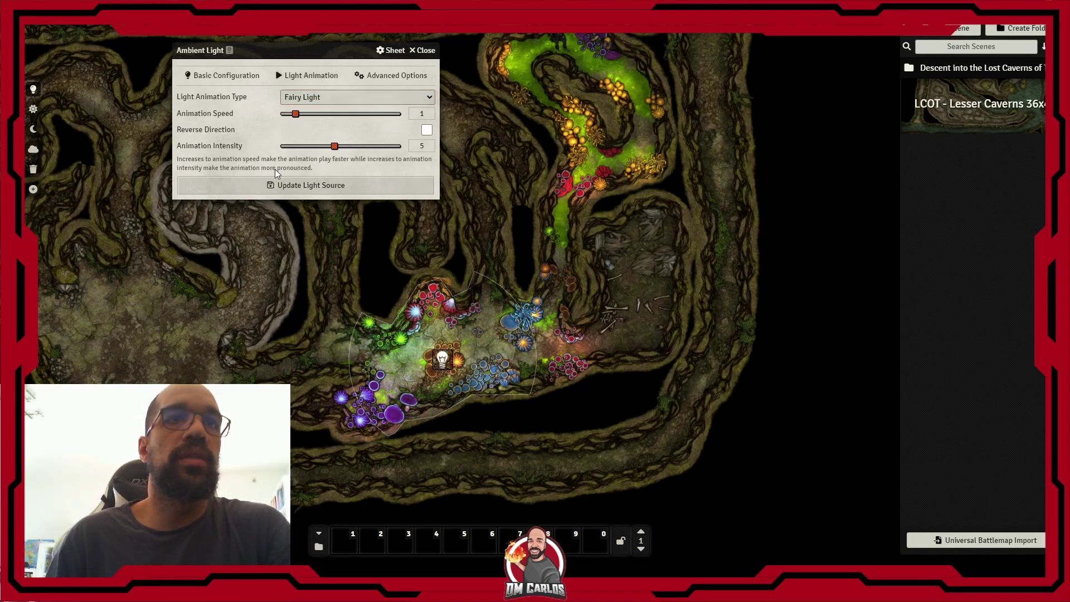
drag(333, 147, 309, 147)
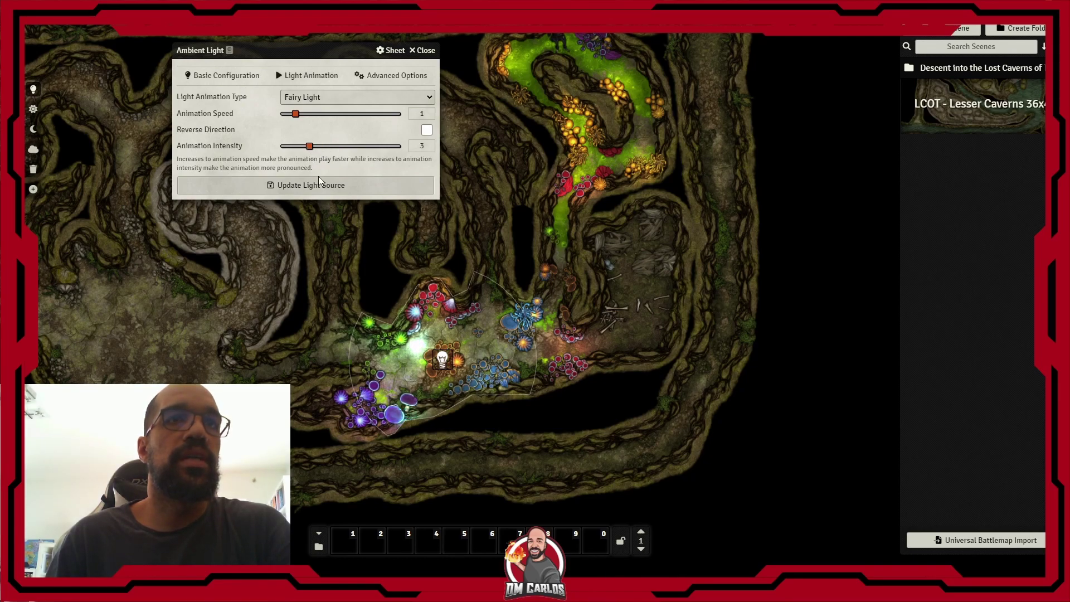
Step: Set the light's dim radius to 25 ft and bright radius to 0, and update the light source
click(223, 75)
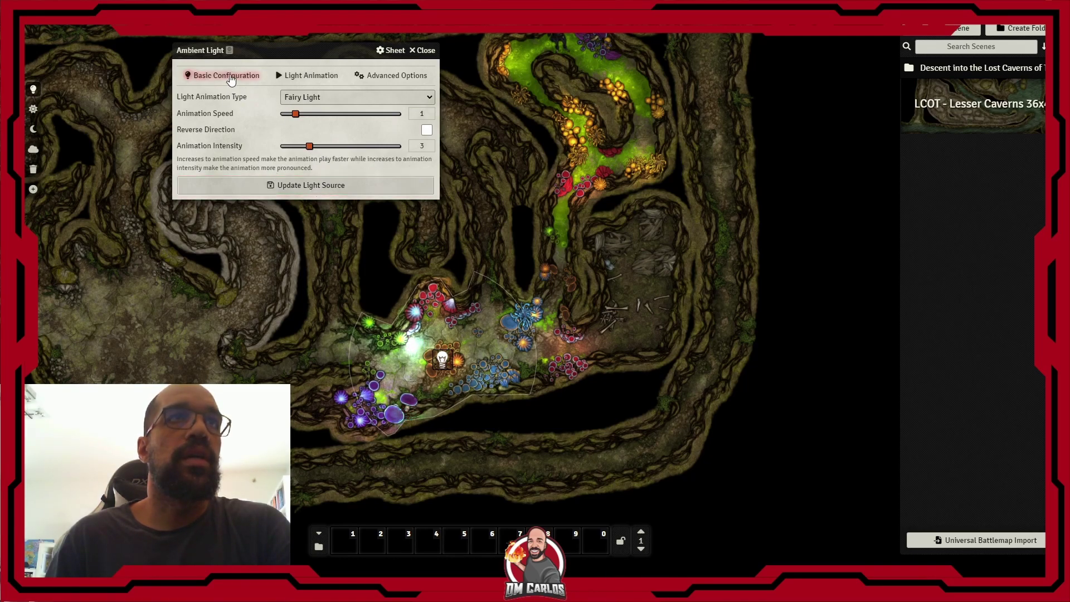
drag(360, 112, 297, 114)
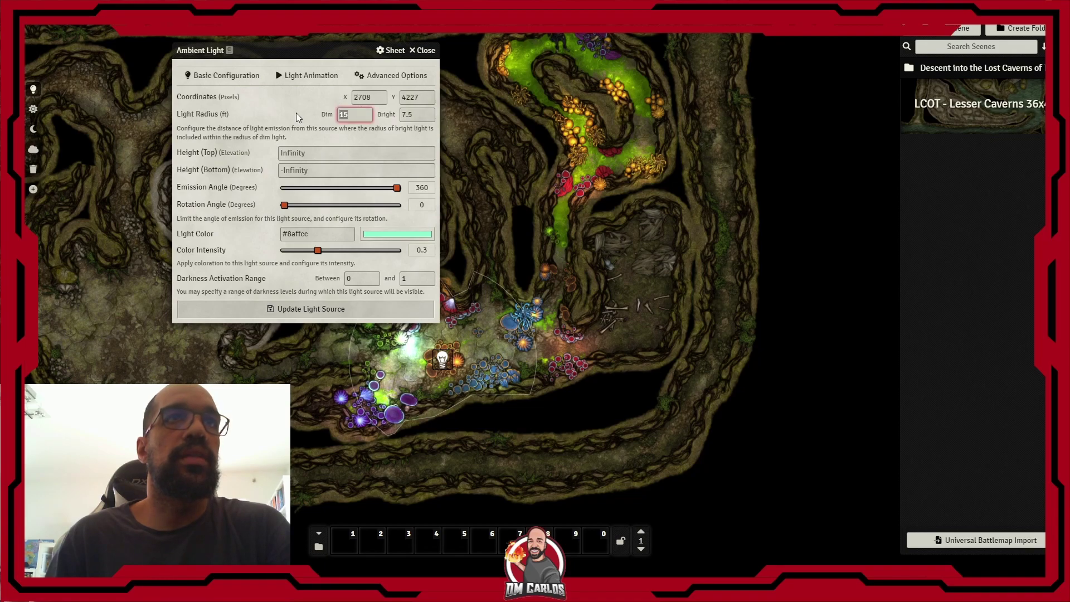
text(25)
key(Tab)
text(0)
key(Tab)
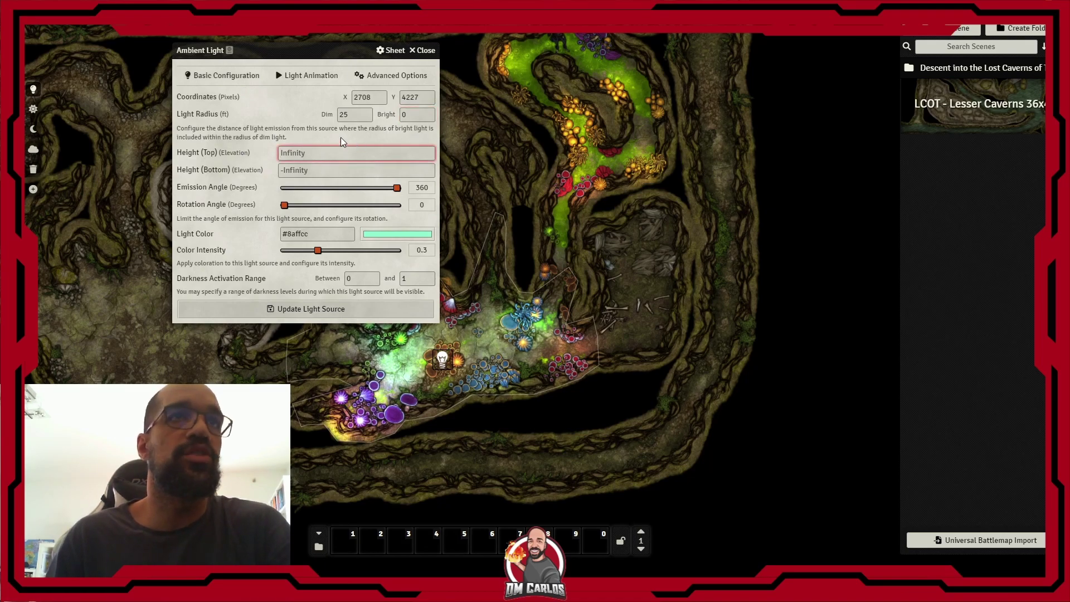
click(333, 316)
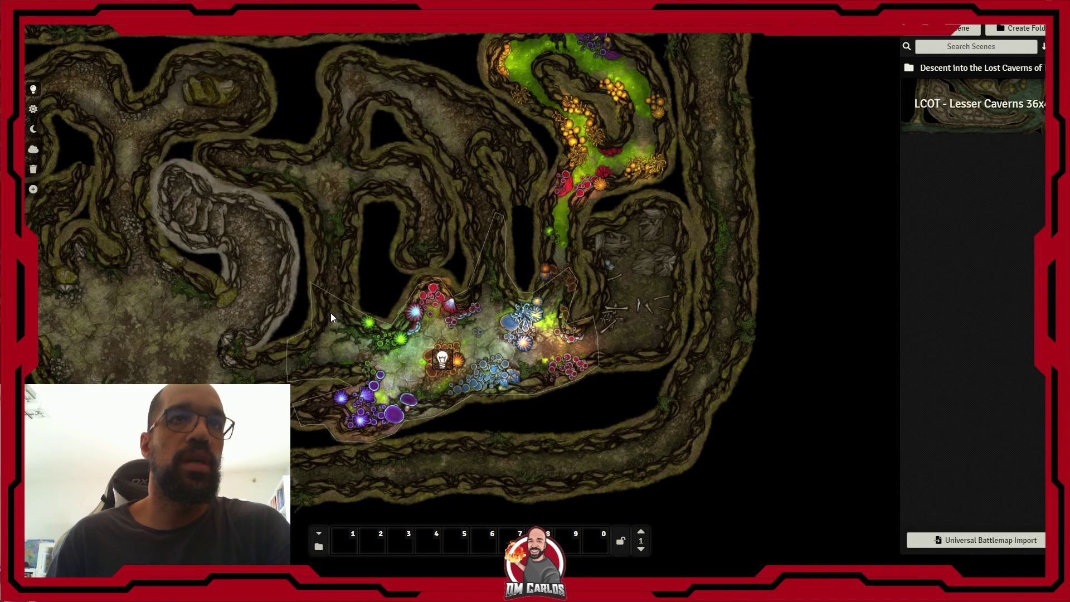
Step: Set the mushroom cavern light's dim radius to 20 ft and shift it slightly up and right over the orange mushrooms
double_click(442, 362)
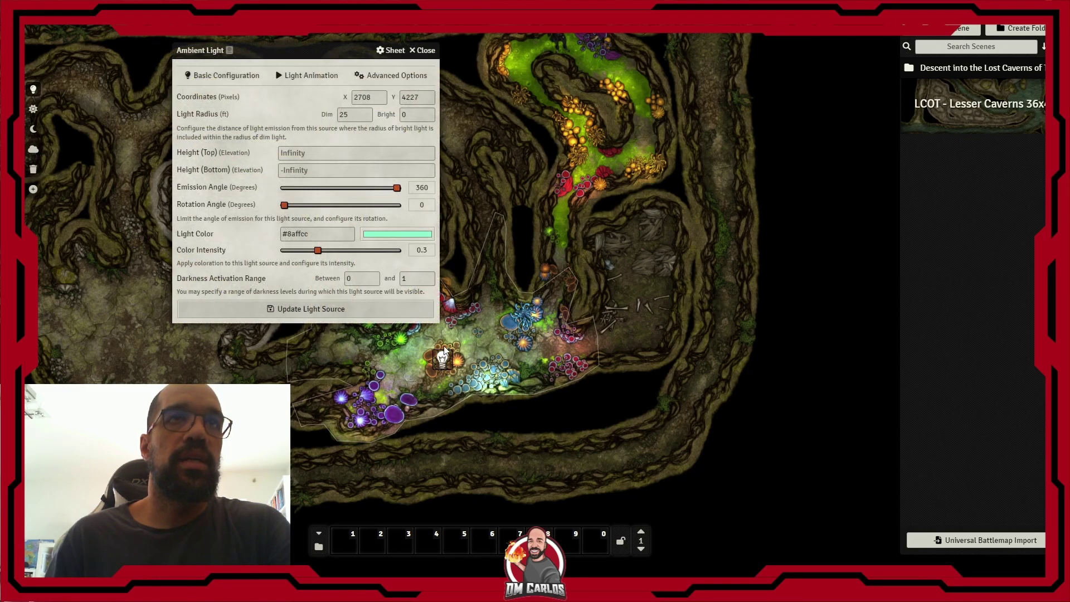
double_click(352, 114)
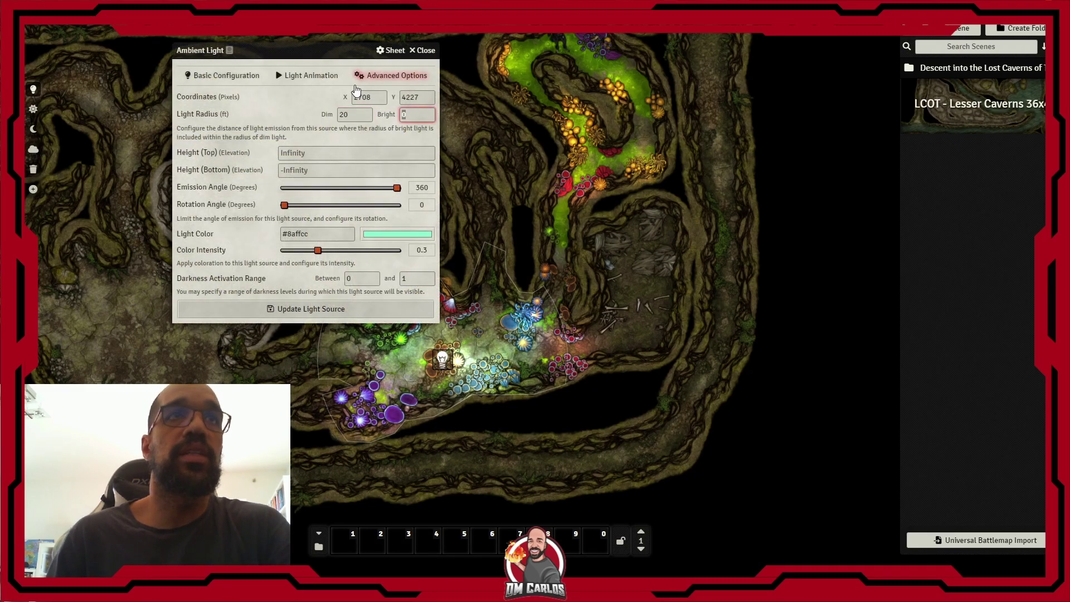
click(341, 307)
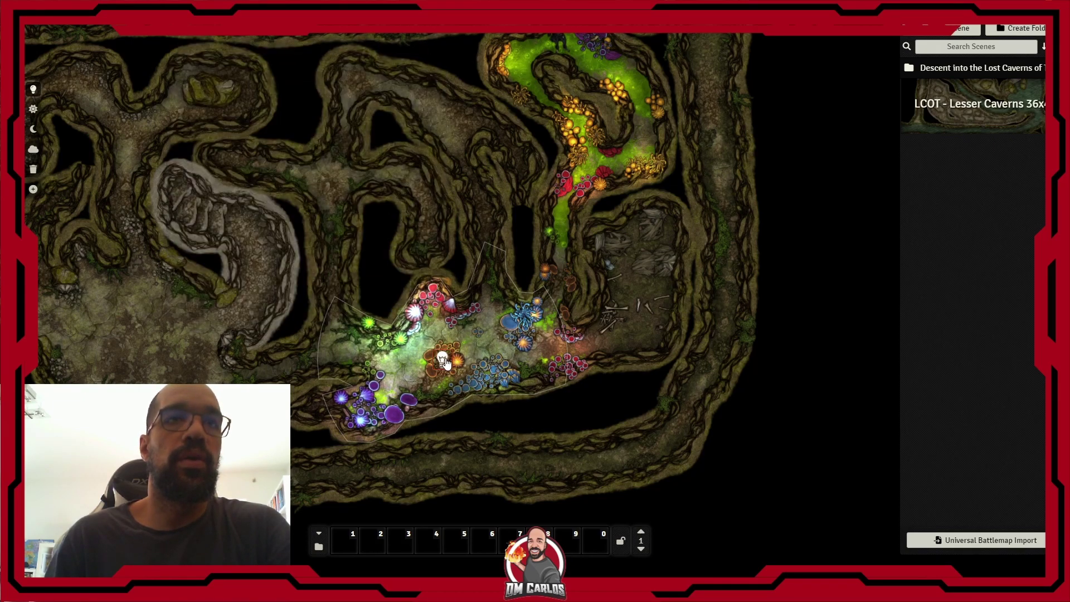
drag(454, 362, 473, 349)
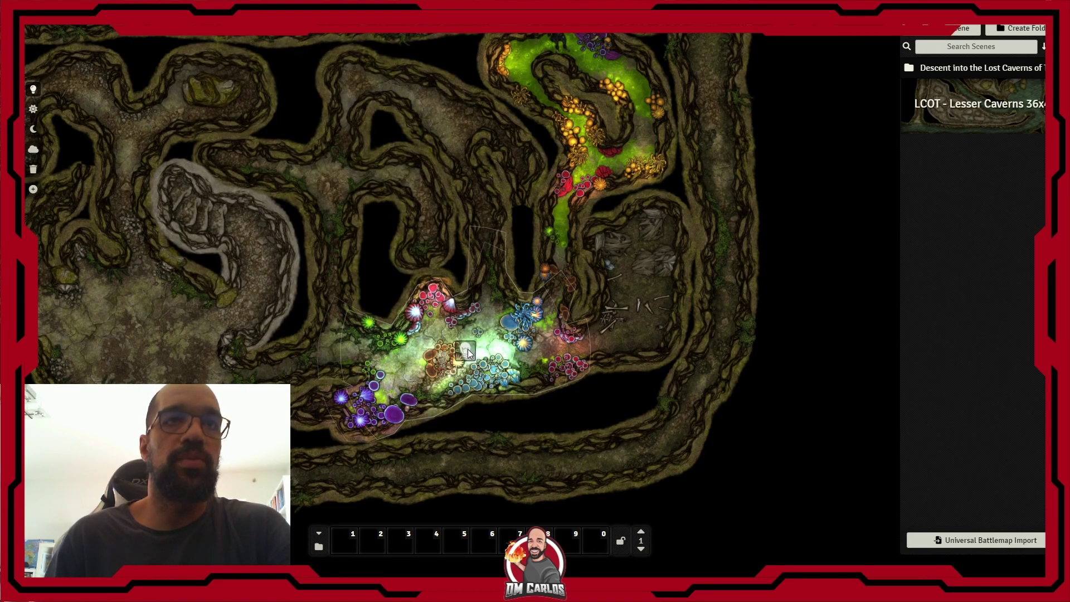
click(457, 350)
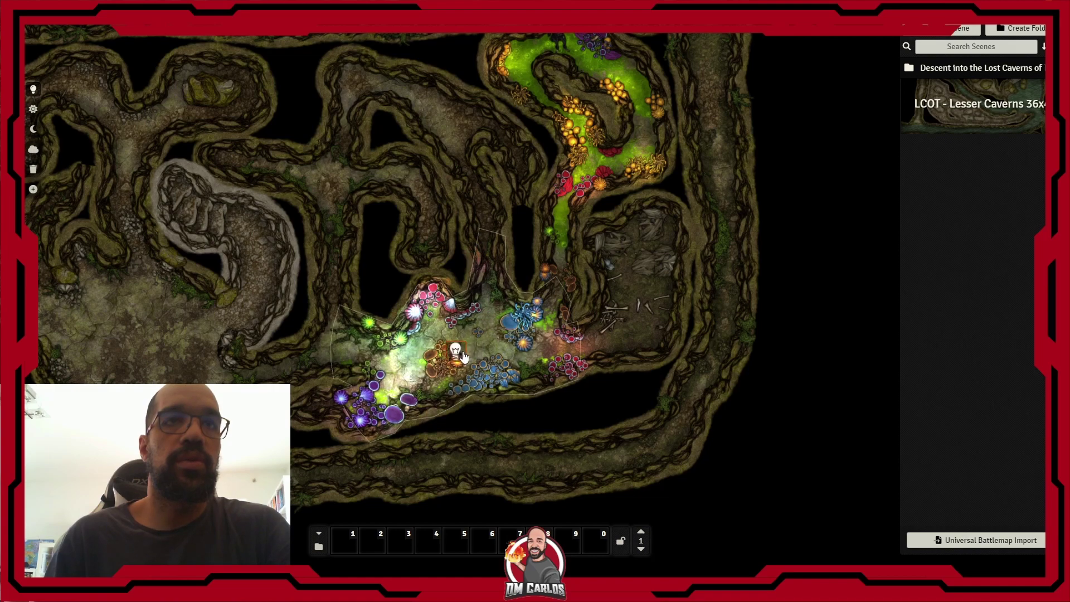
Step: Paste copies of the mushroom cavern light at the green passage's upper-left and lower-right bends, deleting the extra copy in its narrow entrance
key(ctrl+c)
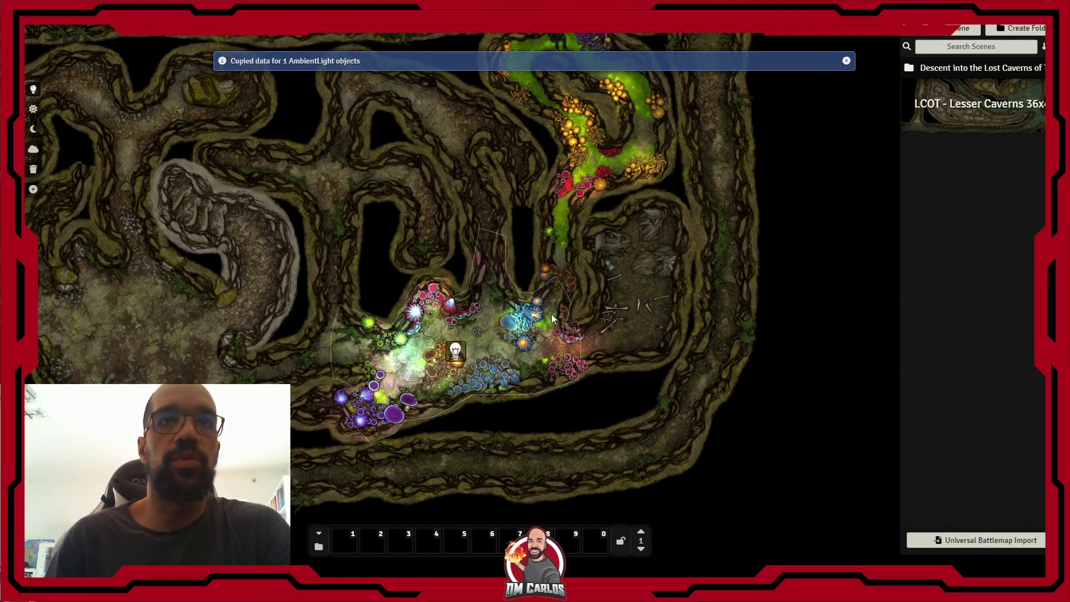
key(ctrl+c)
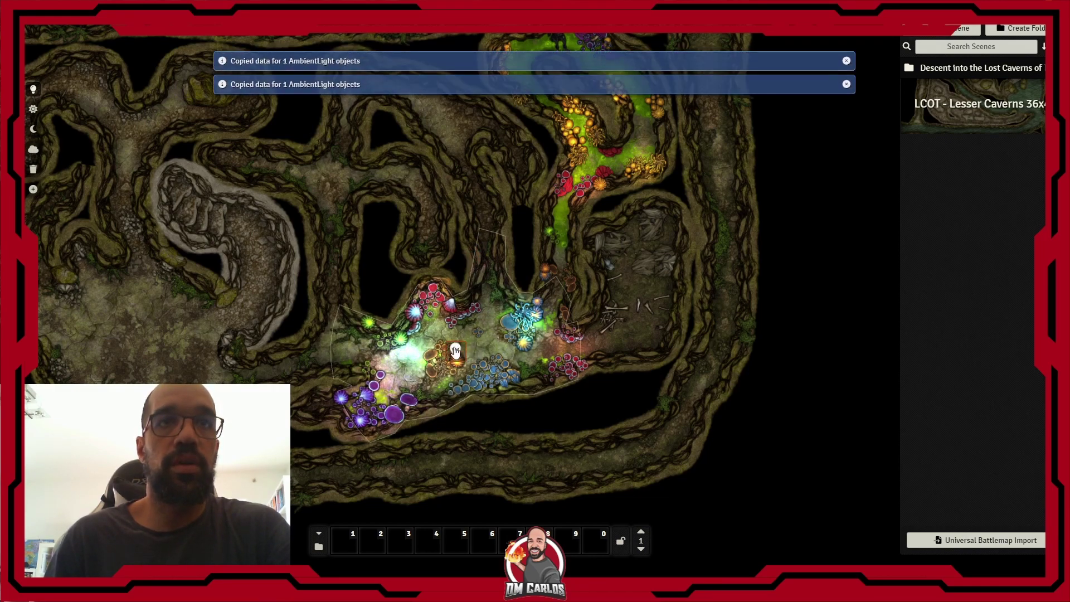
key(ctrl+v)
drag(502, 318, 561, 213)
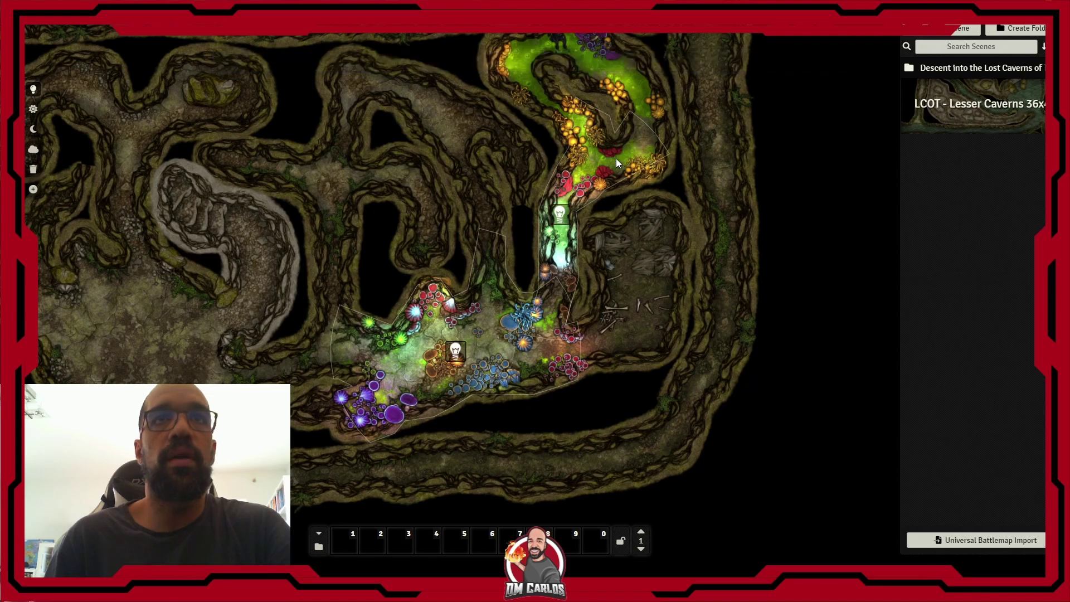
drag(608, 91, 524, 176)
key(ctrl+v)
drag(438, 148, 453, 135)
key(ctrl+v)
drag(530, 144, 582, 225)
mouse_move(419, 405)
mouse_down()
mouse_move(492, 279)
mouse_move(414, 387)
mouse_up()
drag(440, 341, 496, 326)
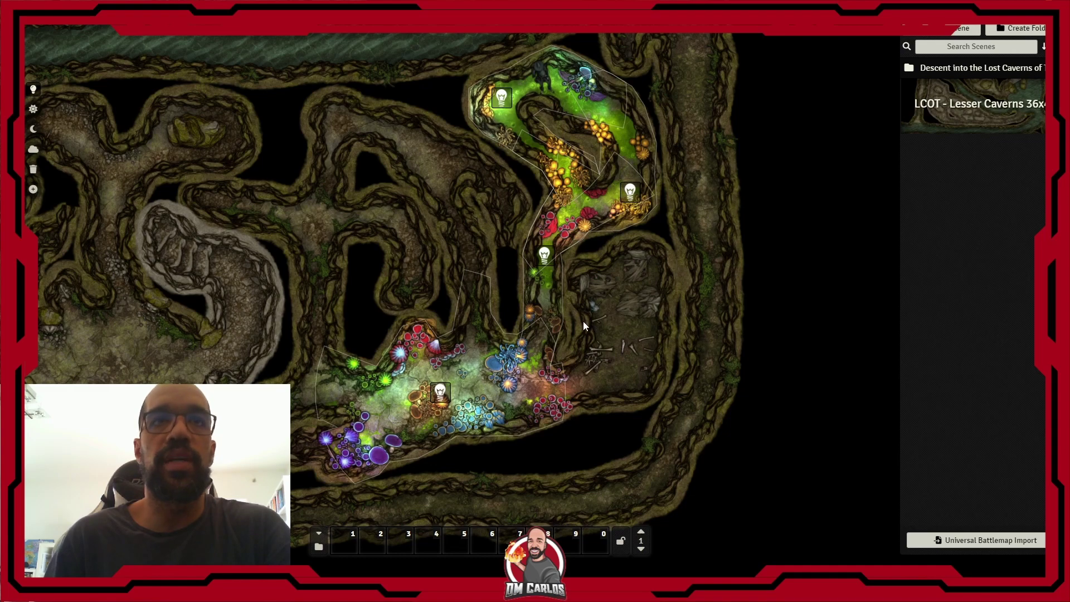
key(Delete)
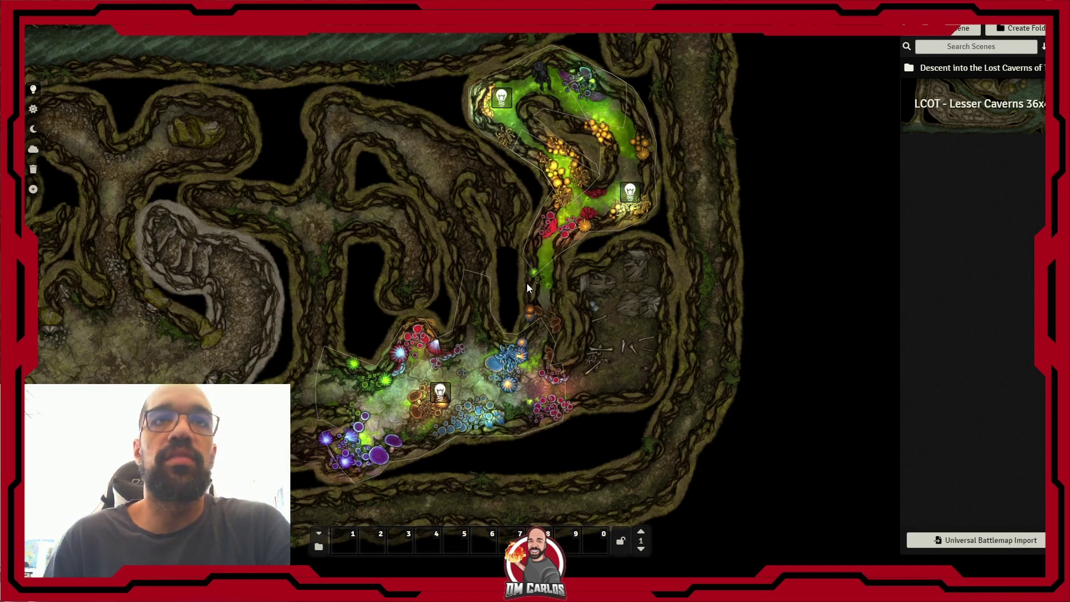
Step: Copy the mushroom cavern light and paste it into the middle of the northwest cavern with the blue growths and rock pile
key(Up)
key(Left)
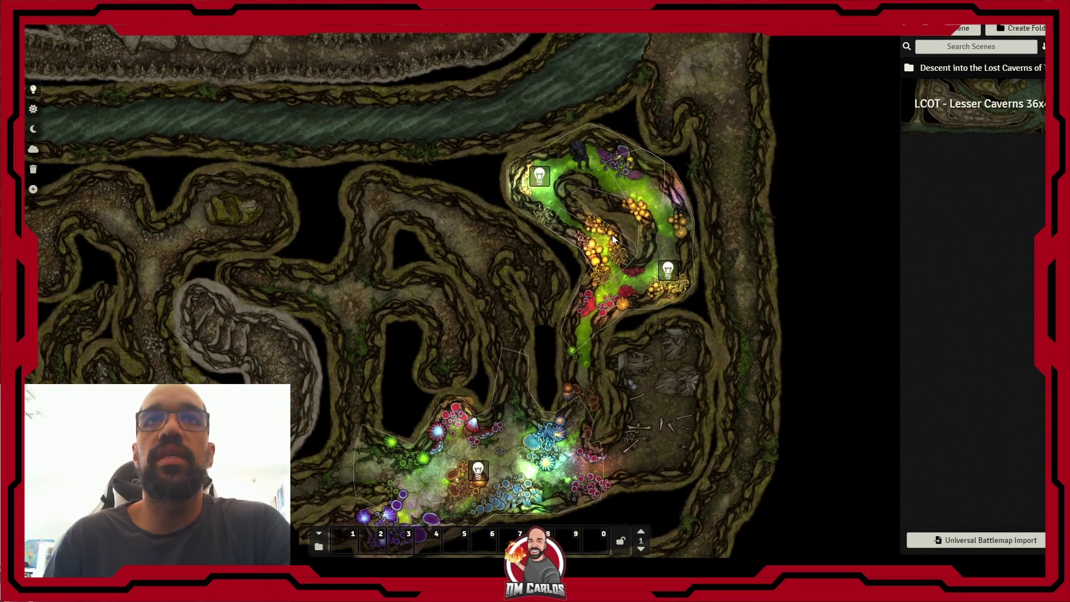
key(Up)
key(Left)
scroll(592, 261, down, 1)
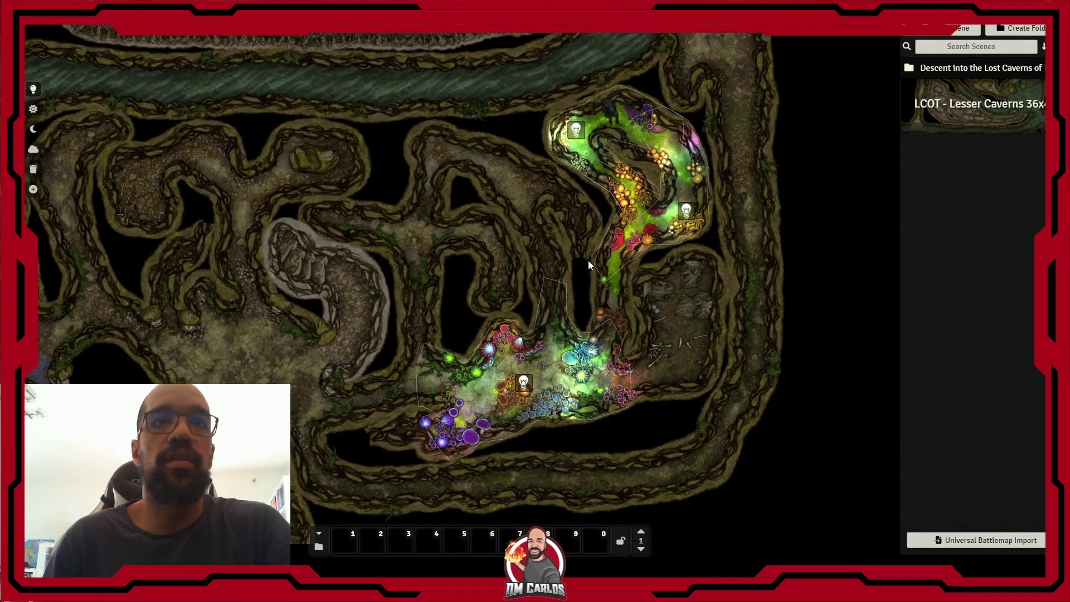
drag(536, 241, 546, 219)
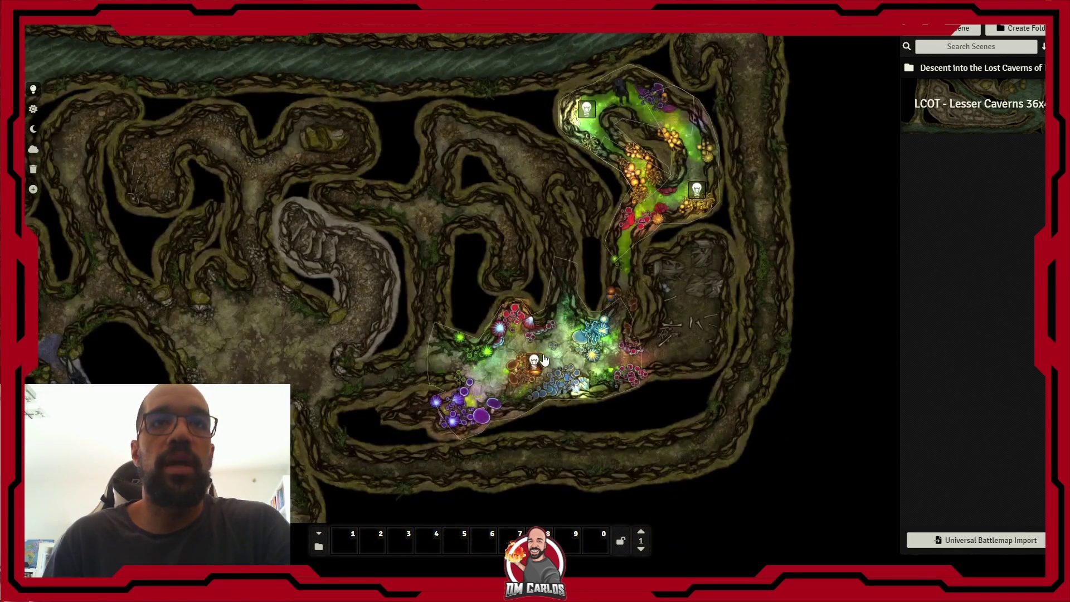
click(535, 362)
key(ctrl+c)
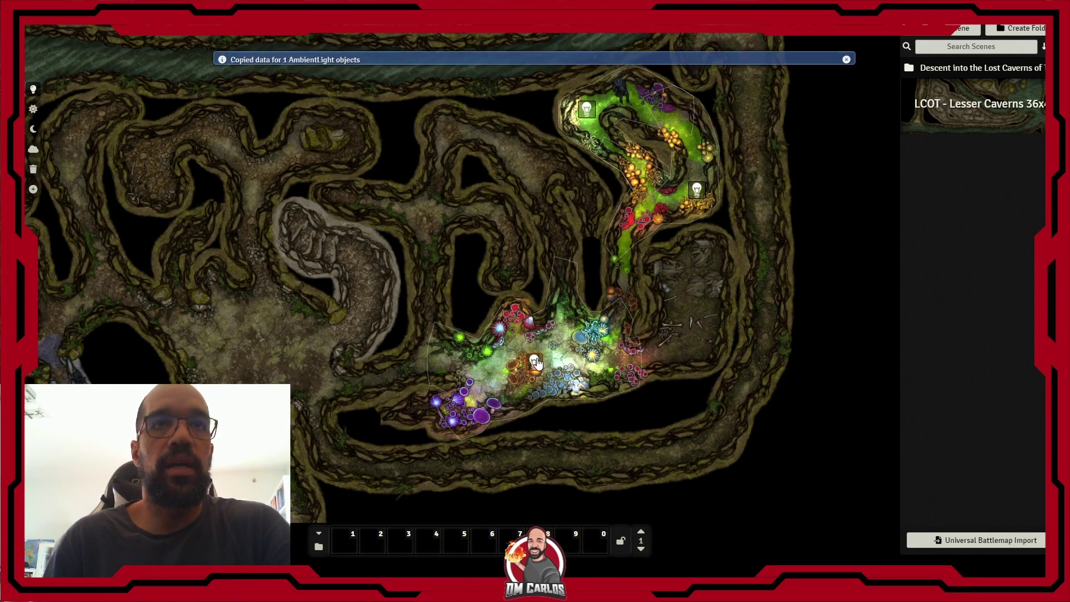
drag(330, 187, 491, 414)
drag(346, 172, 474, 411)
drag(457, 151, 449, 264)
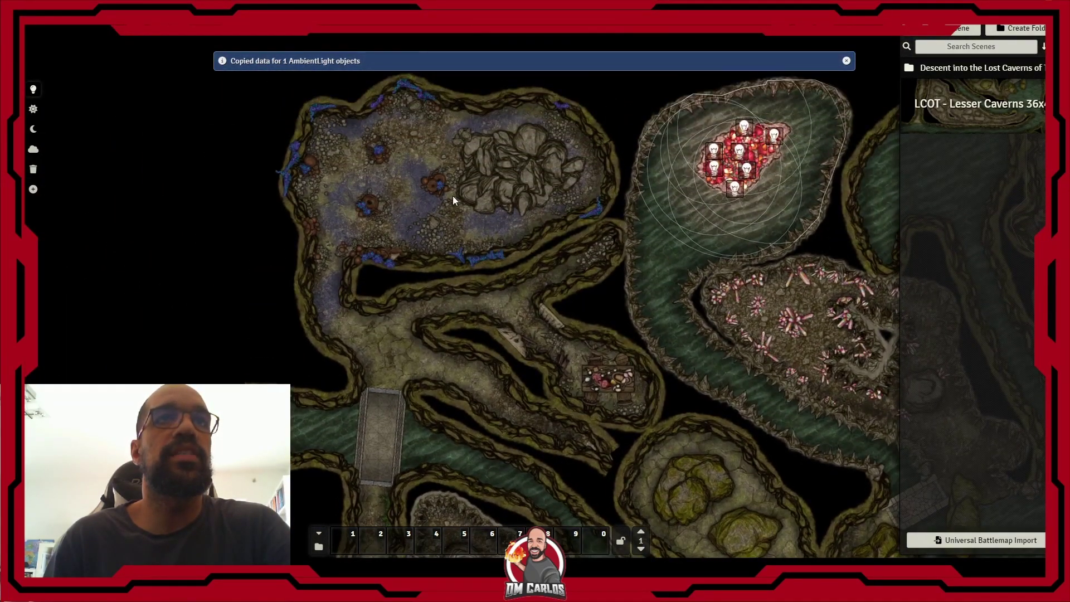
key(ctrl+v)
Step: Set the pasted northwest cavern light's dim radius to 35 ft and update the light source
double_click(428, 176)
text(35)
key(Tab)
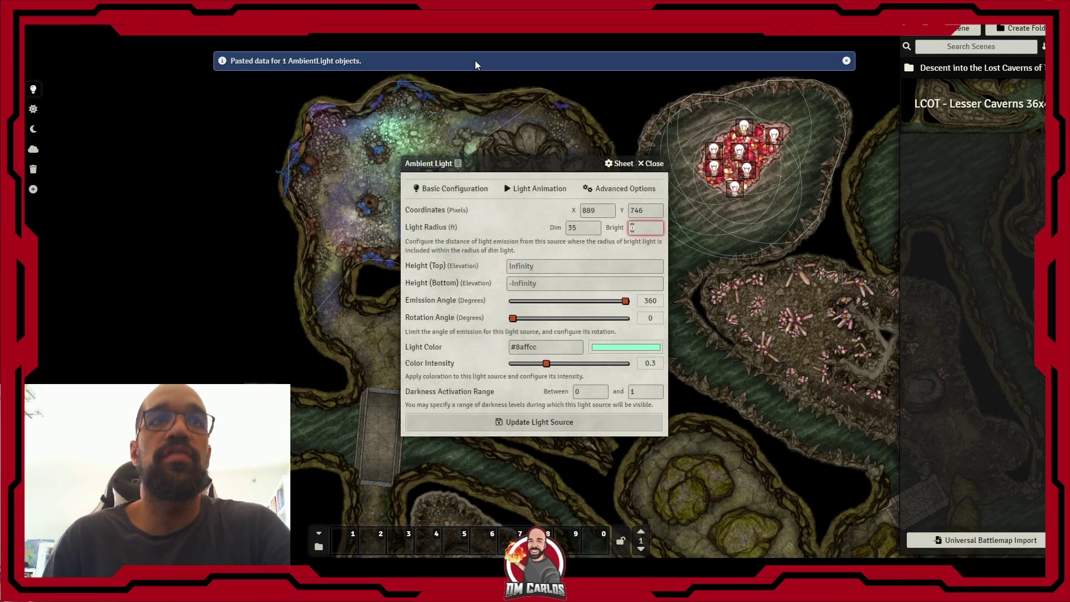
click(539, 423)
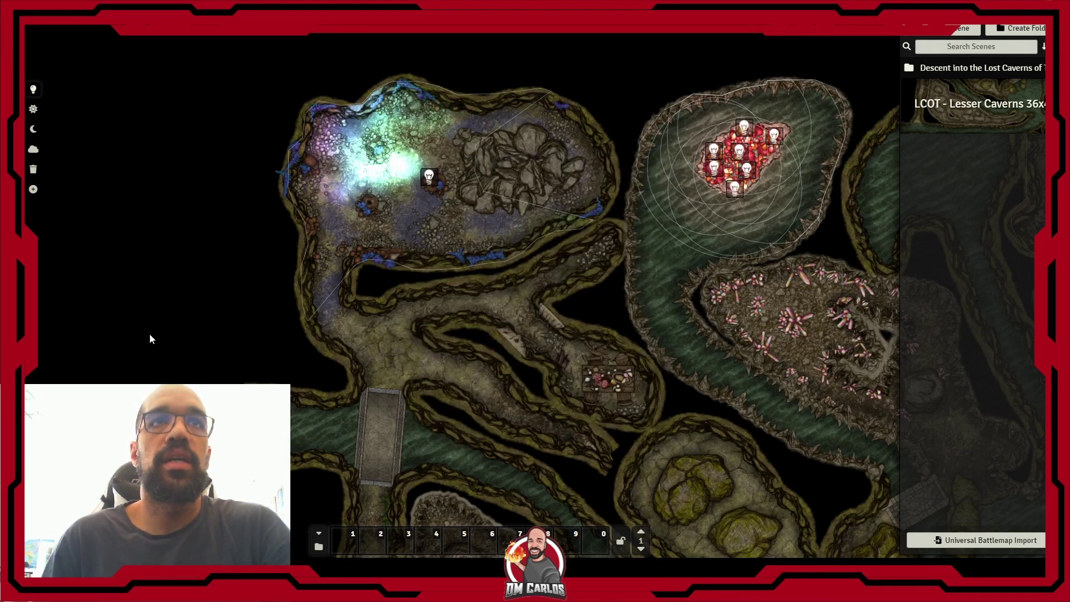
Step: Raise the Fairy Light animation intensity of the northwest cavern light and update the light source
double_click(433, 179)
click(535, 188)
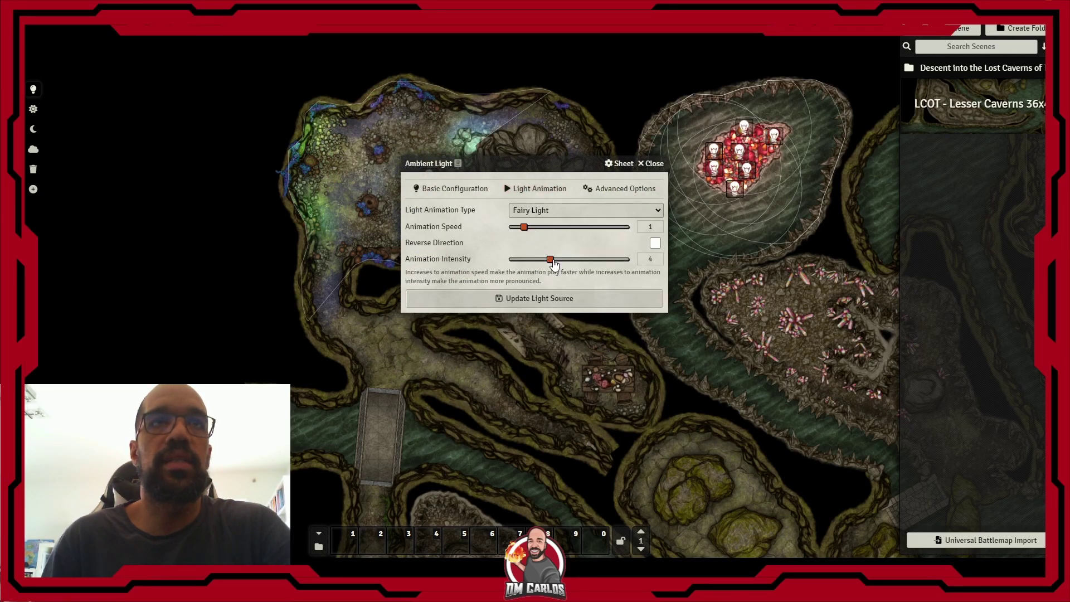
drag(551, 261, 562, 259)
click(563, 298)
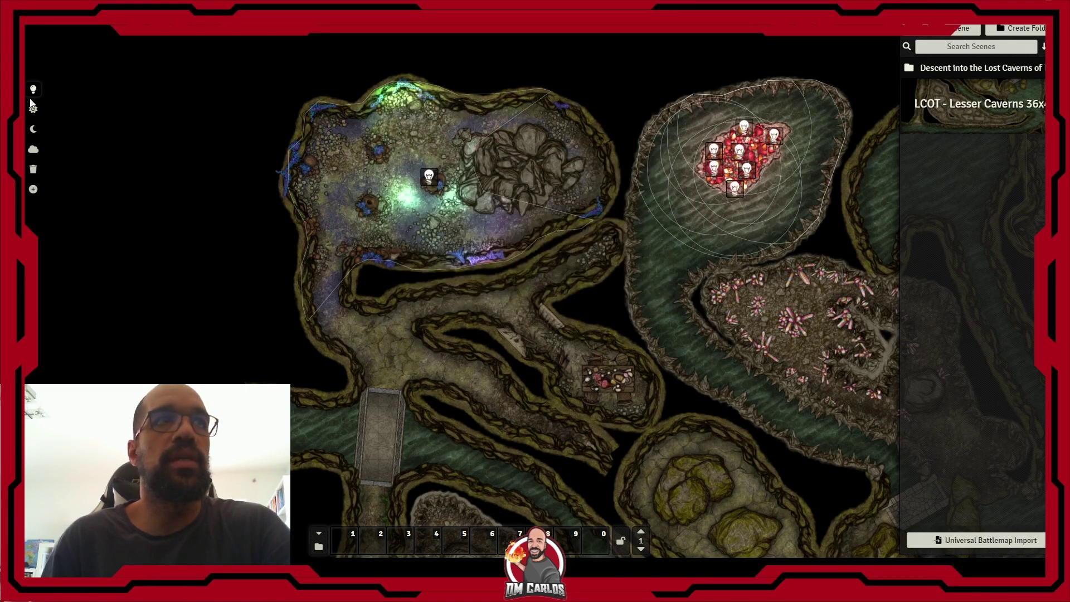
Step: Switch to the token layer and examine the lighting in the northwest cavern and around the neighbouring lake's red crystals
click(39, 99)
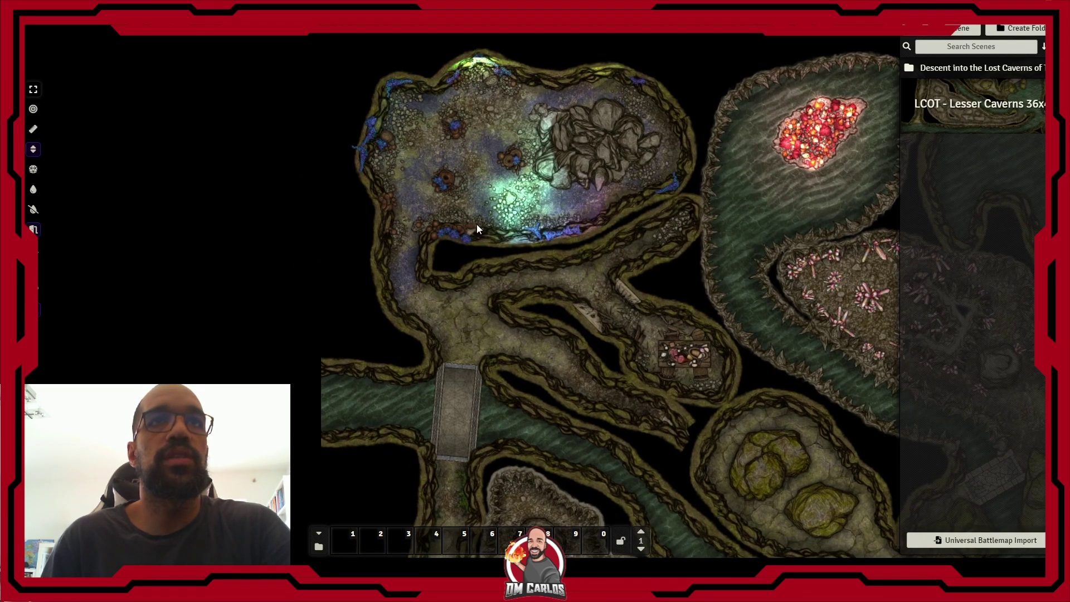
drag(479, 225, 466, 235)
drag(490, 288, 465, 265)
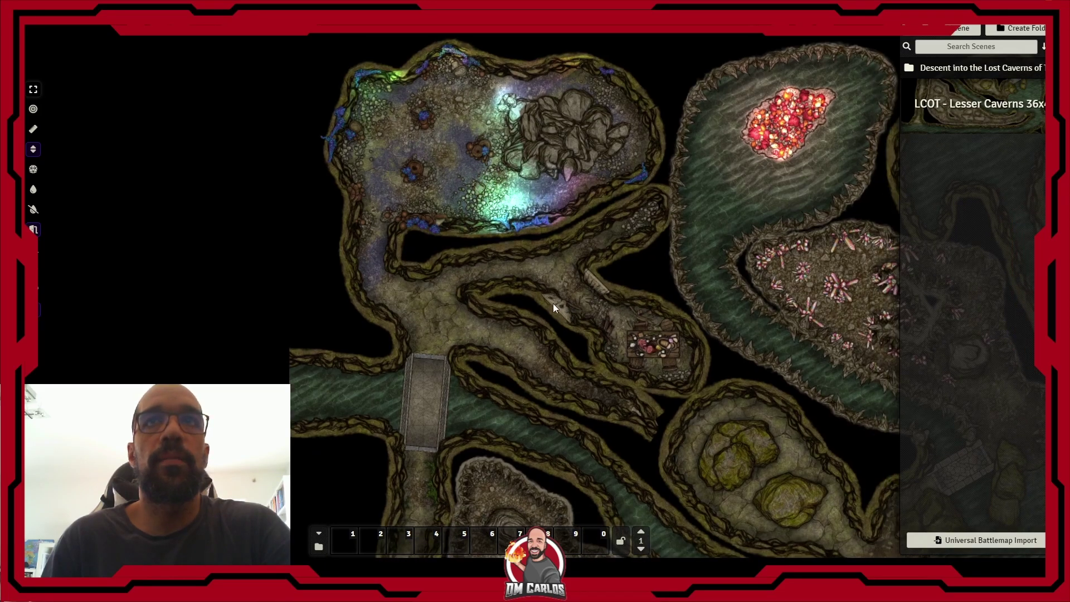
drag(695, 245, 583, 230)
drag(679, 141, 517, 253)
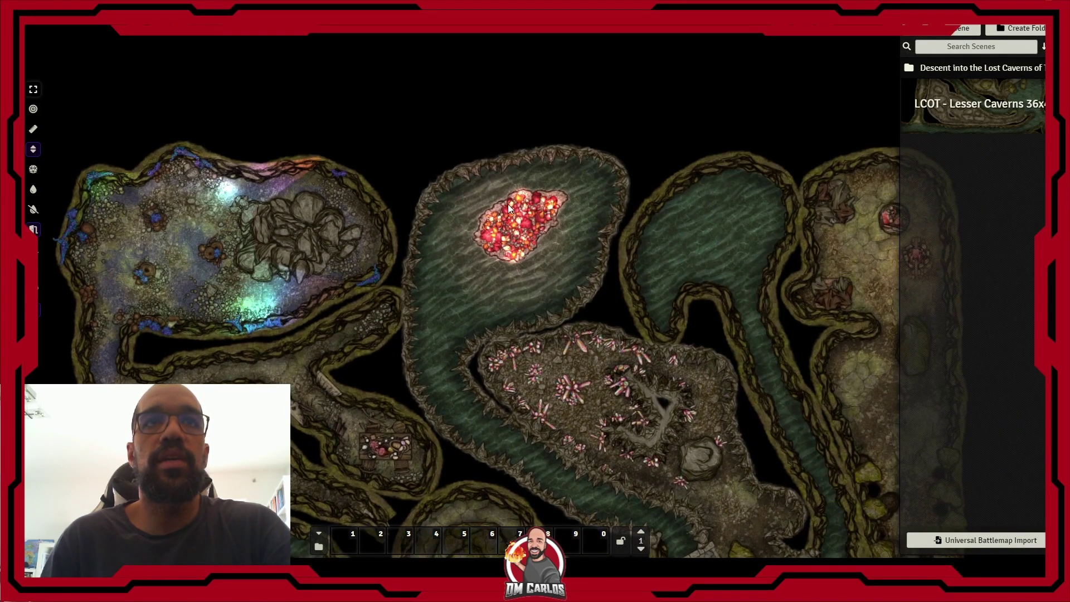
Step: Return to the lighting layer and delete all the light sources on the red crystal islet in the lake
click(12, 149)
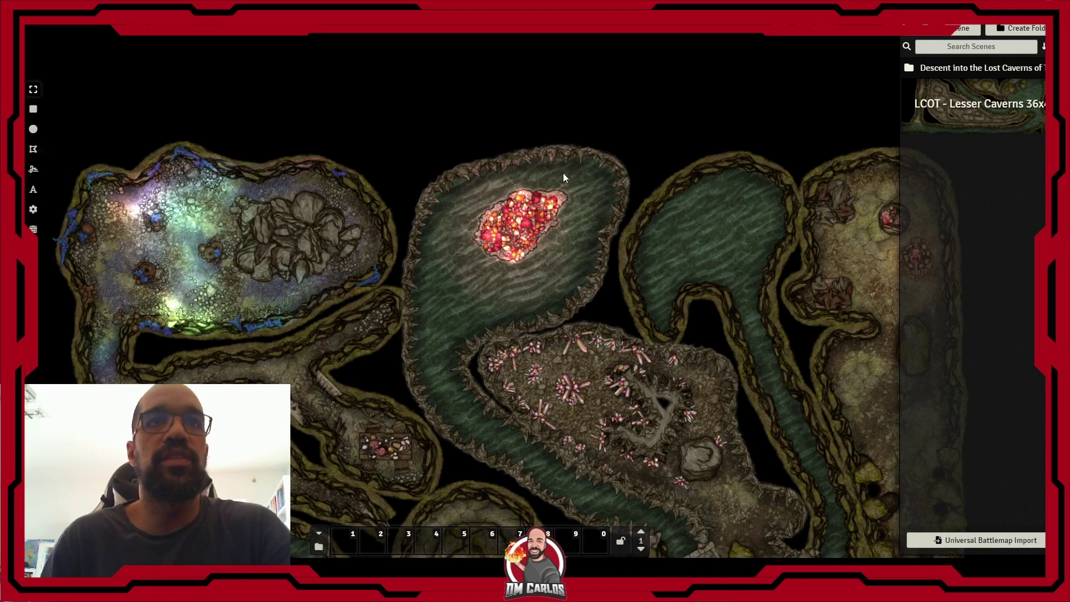
click(13, 189)
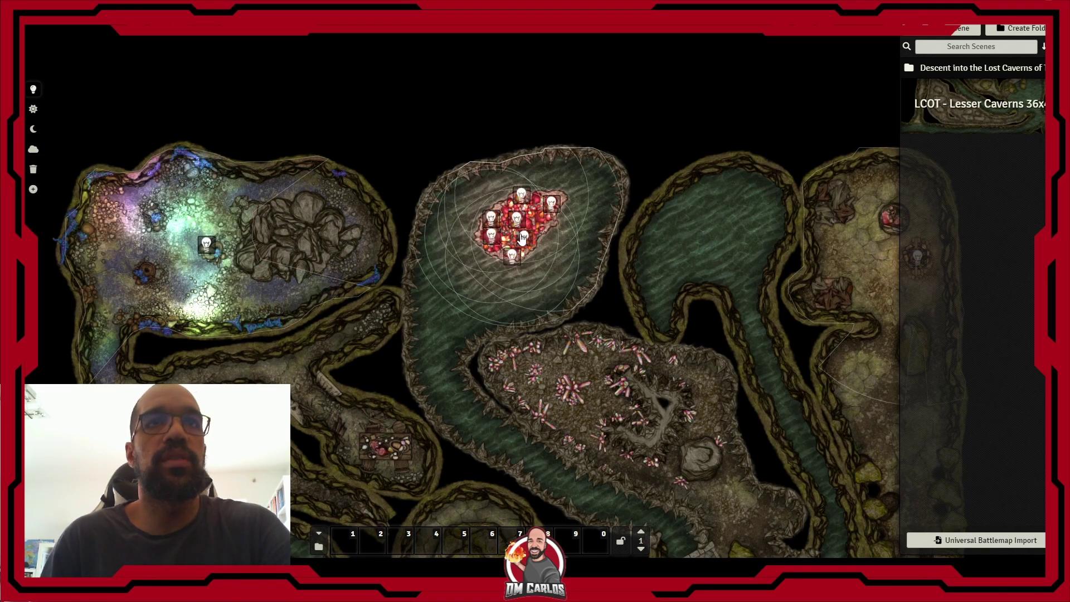
key(Delete)
key(Delete)
key(Delete)
key(Delete)
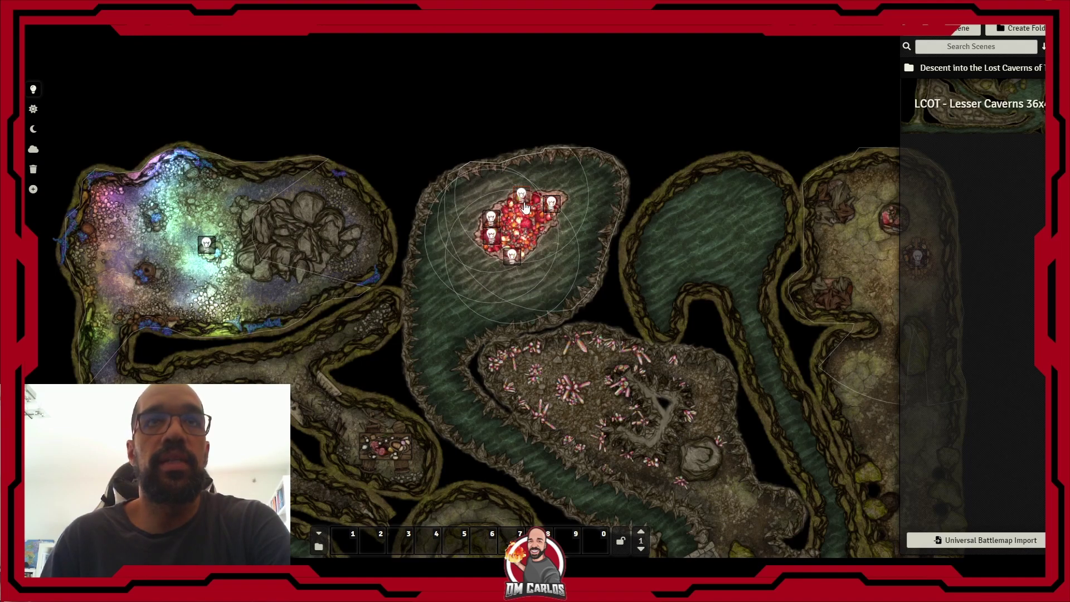
key(Delete)
key(Delete)
key(Delete)
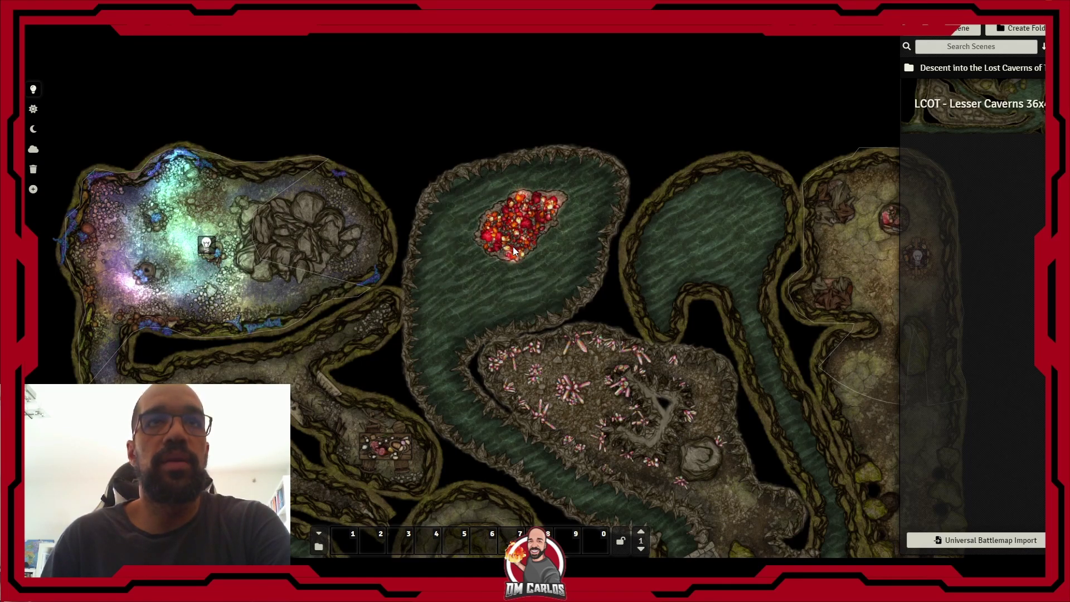
scroll(498, 215, up, 4)
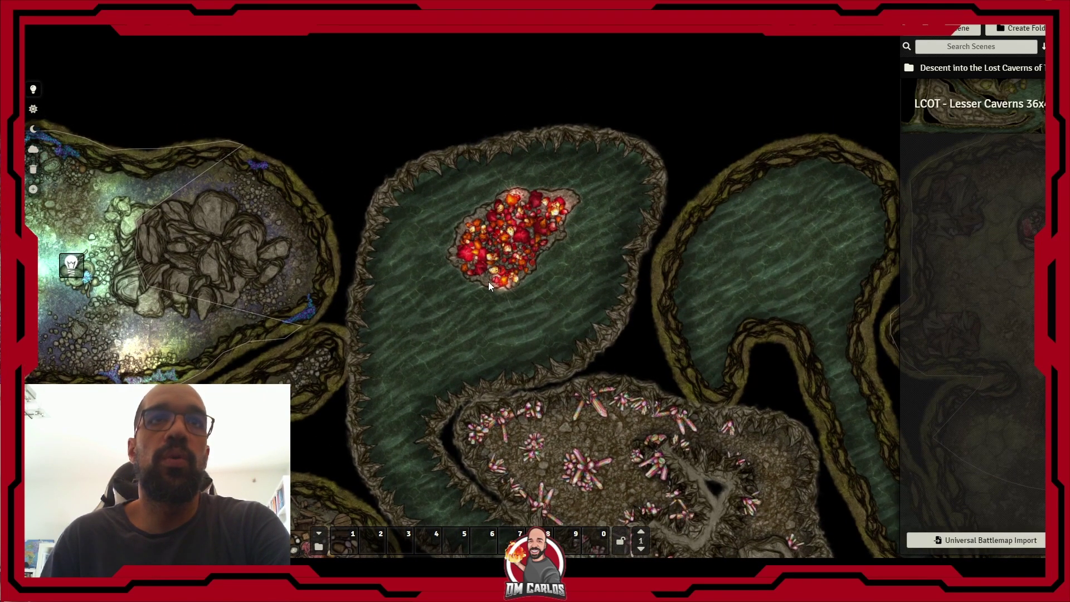
drag(490, 281, 536, 278)
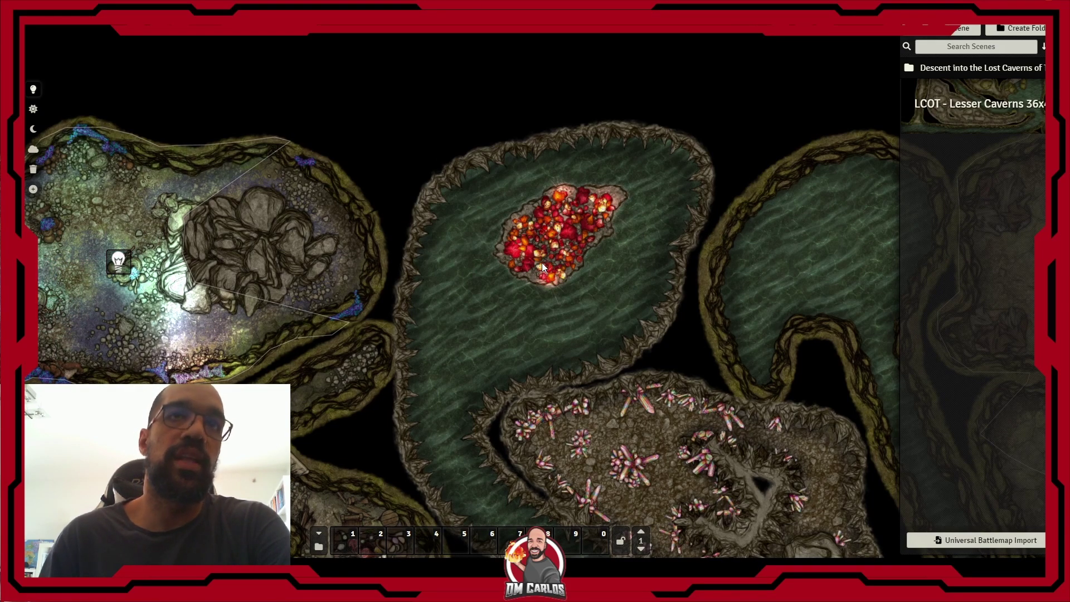
scroll(590, 225, down, 5)
drag(555, 266, 609, 227)
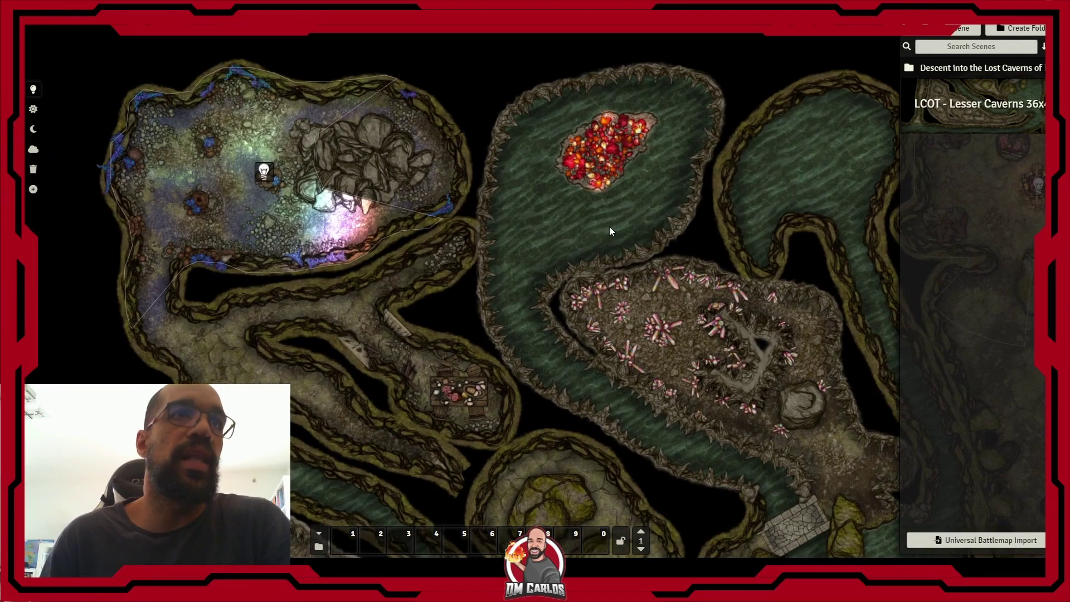
scroll(597, 288, down, 2)
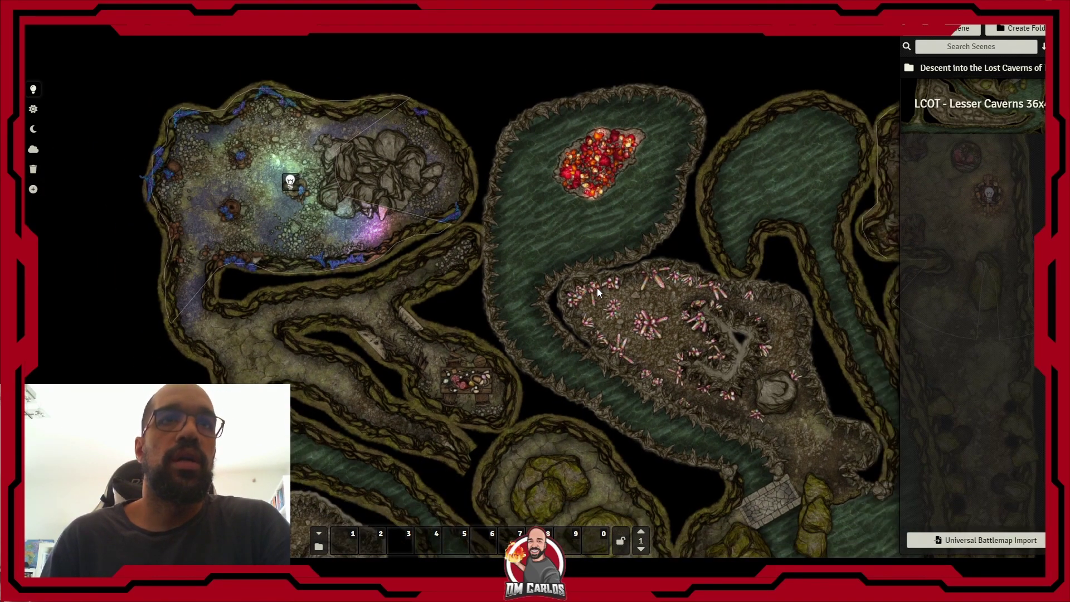
Step: Set the northeast cavern's orange light to dim radius 20 ft, bright radius 10 ft and color intensity 0.35
scroll(597, 288, down, 2)
drag(604, 317, 496, 249)
drag(683, 219, 528, 260)
drag(616, 224, 537, 328)
scroll(540, 248, up, 2)
scroll(510, 271, up, 2)
scroll(537, 327, up, 2)
double_click(523, 289)
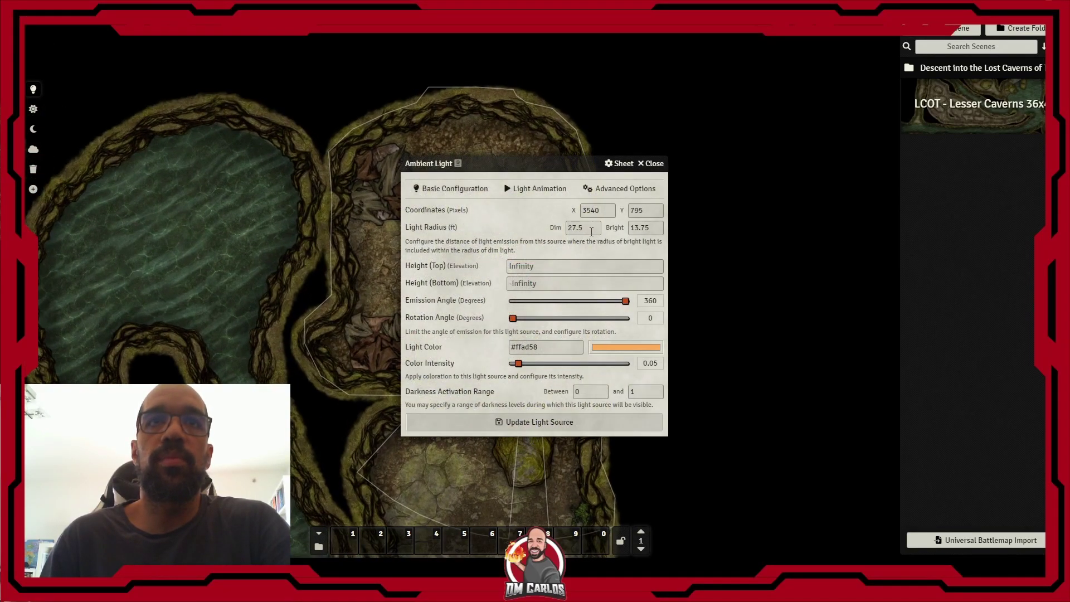
text(20)
key(Tab)
text(10)
key(Tab)
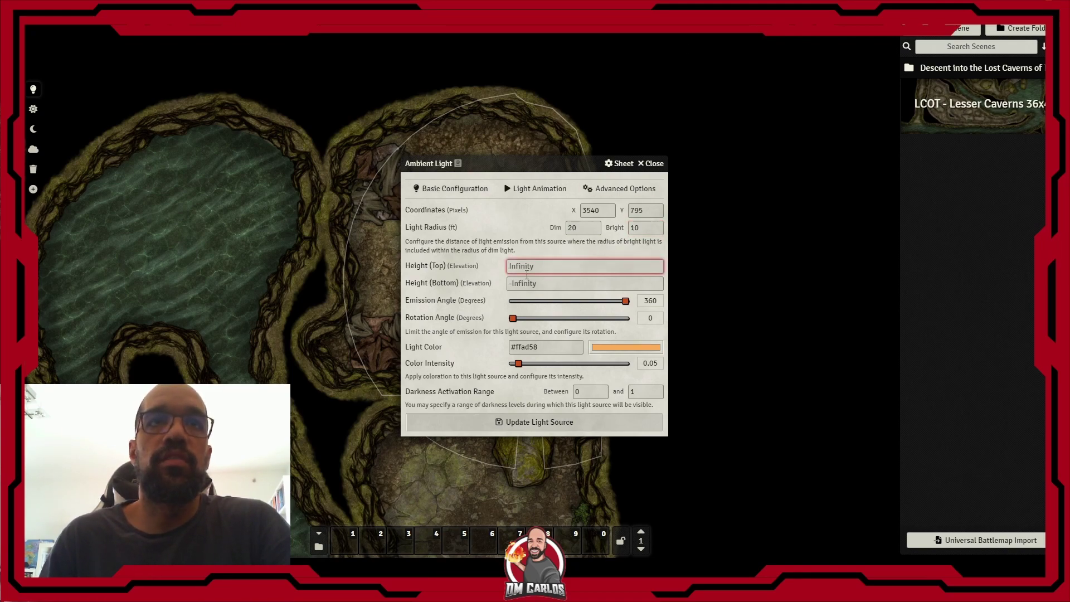
drag(530, 369, 558, 368)
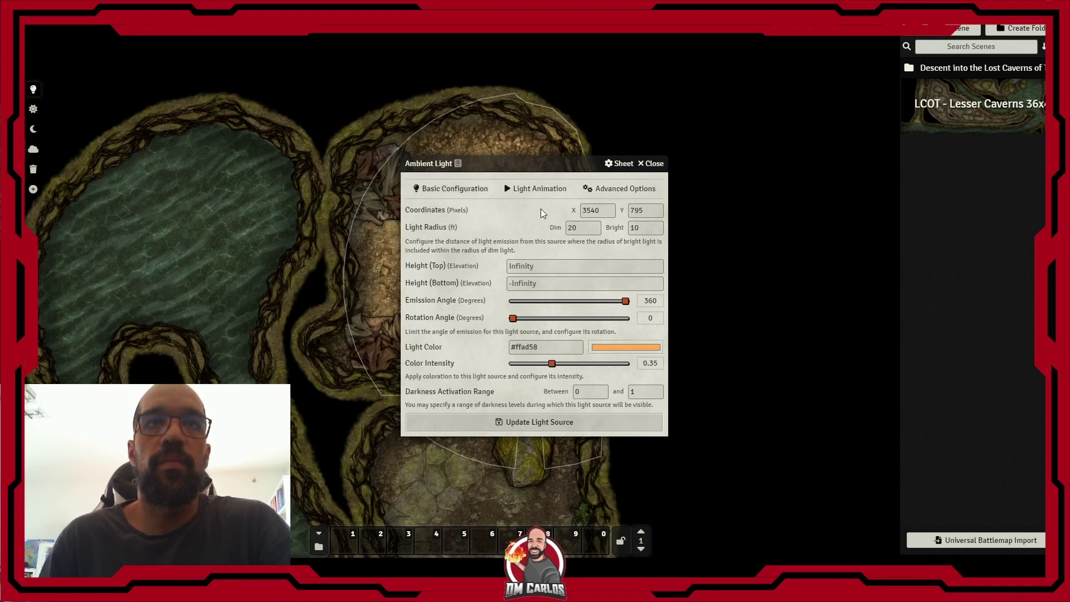
Step: Give the northeast cavern's campfire light a Torch animation at speed 2 and update the light source
click(546, 190)
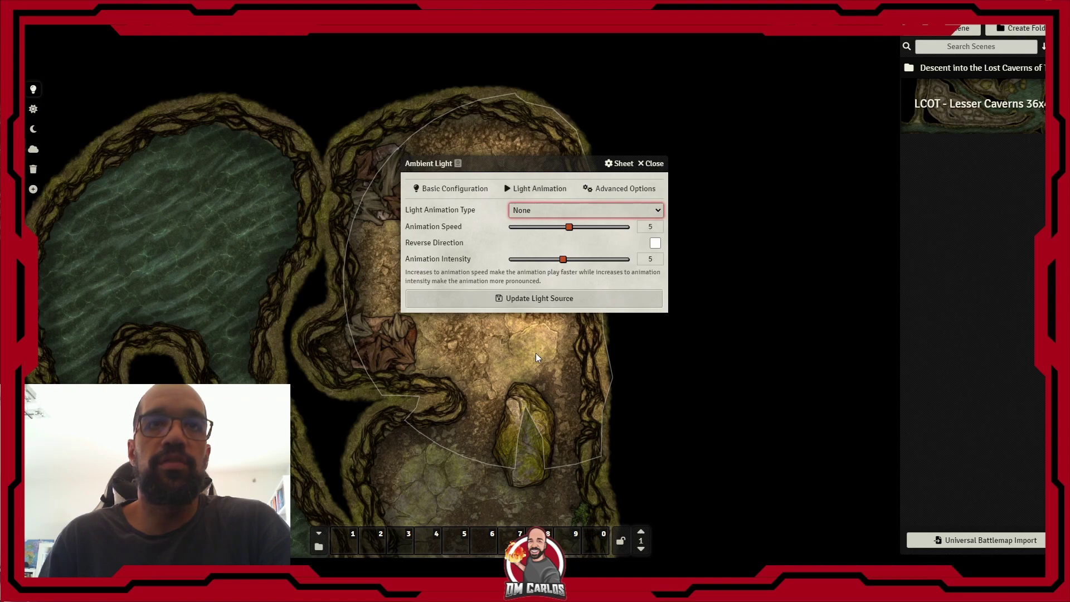
click(538, 402)
click(545, 227)
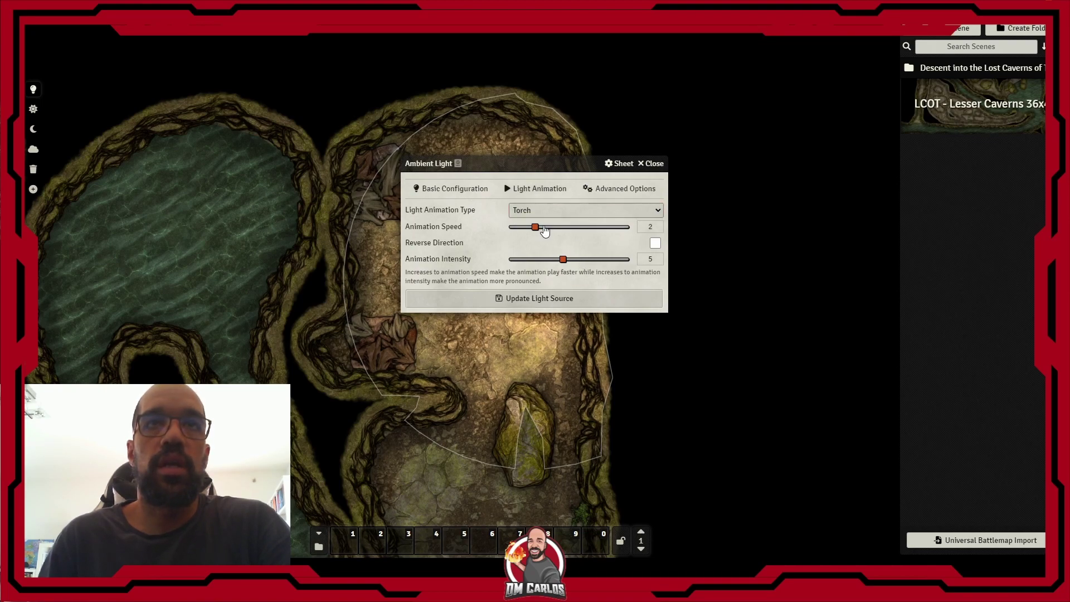
click(542, 298)
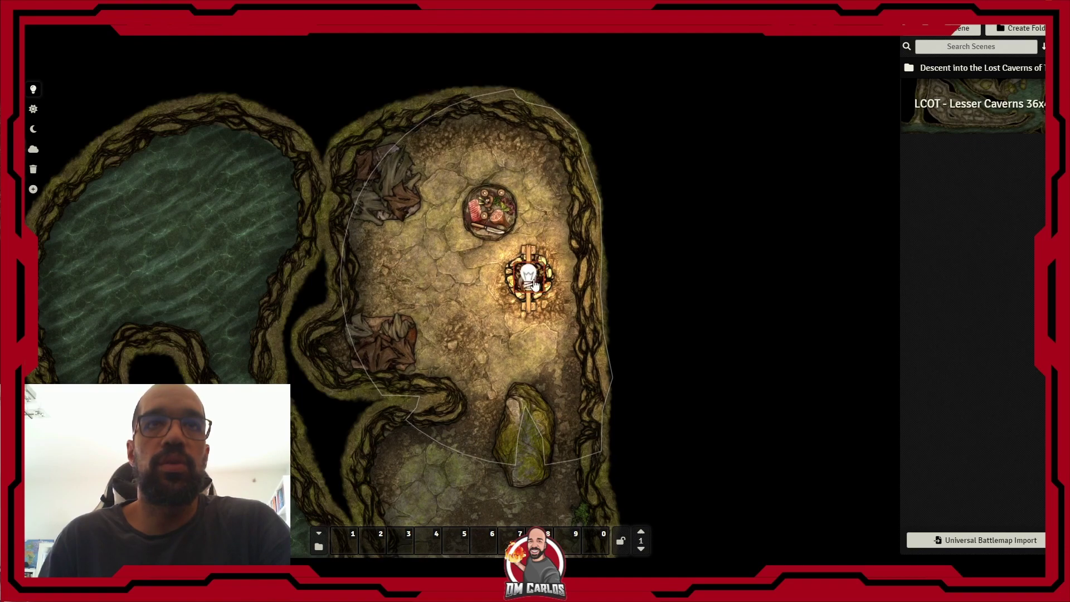
Step: Switch to the token layer and examine the campfire's torch lighting and the lighting of the other caverns across the map
click(13, 89)
scroll(443, 269, down, 3)
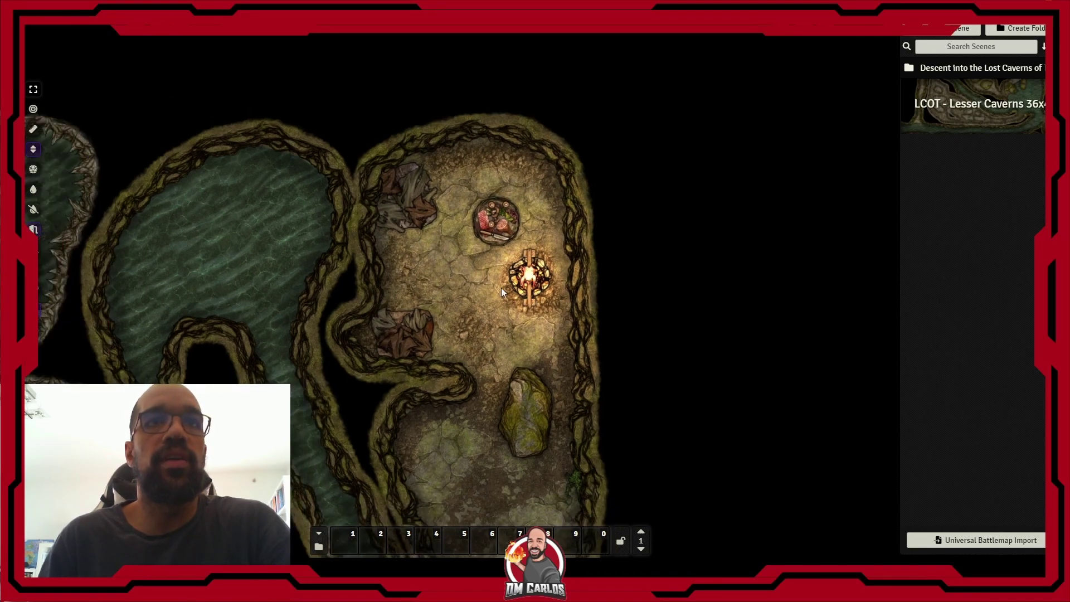
scroll(513, 293, up, 1)
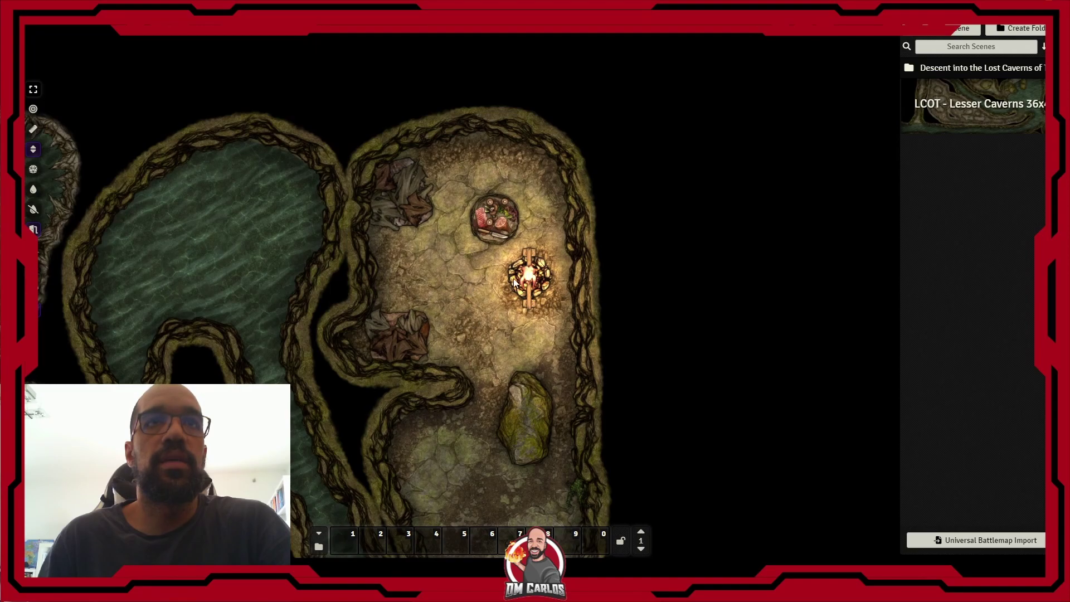
drag(484, 328, 530, 255)
scroll(530, 255, down, 5)
drag(533, 510, 523, 213)
drag(490, 360, 556, 174)
drag(396, 253, 518, 111)
scroll(498, 119, down, 5)
drag(415, 316, 594, 389)
scroll(524, 192, down, 1)
scroll(572, 390, up, 2)
drag(652, 184, 604, 407)
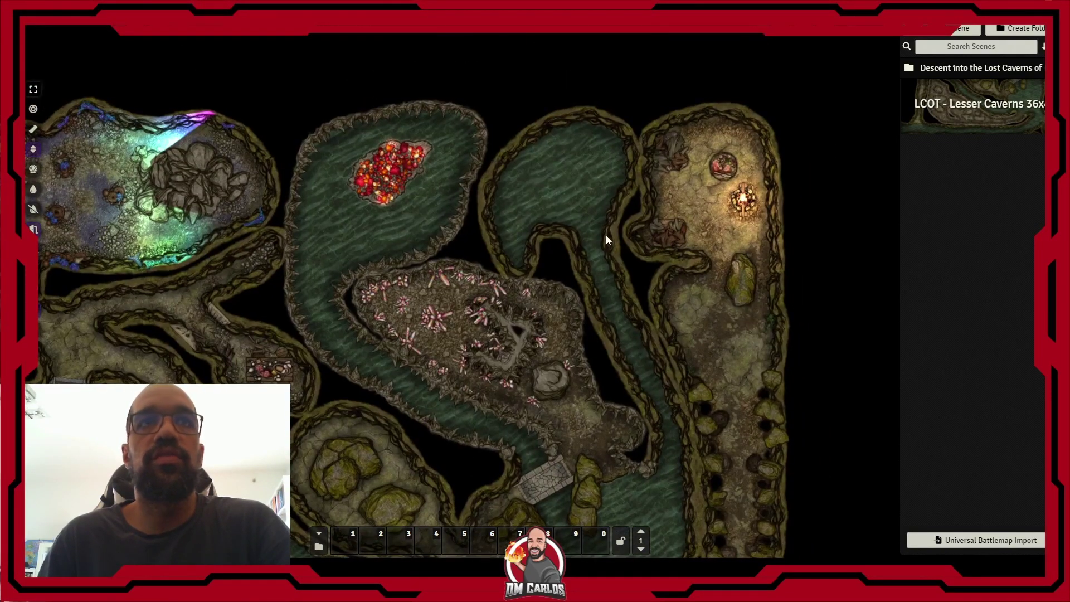
drag(223, 204, 533, 240)
drag(567, 355, 498, 229)
drag(461, 146, 471, 192)
Step: On the lighting layer, copy the northwest cavern's light and paste a duplicate at the east end of its rock pile
click(12, 189)
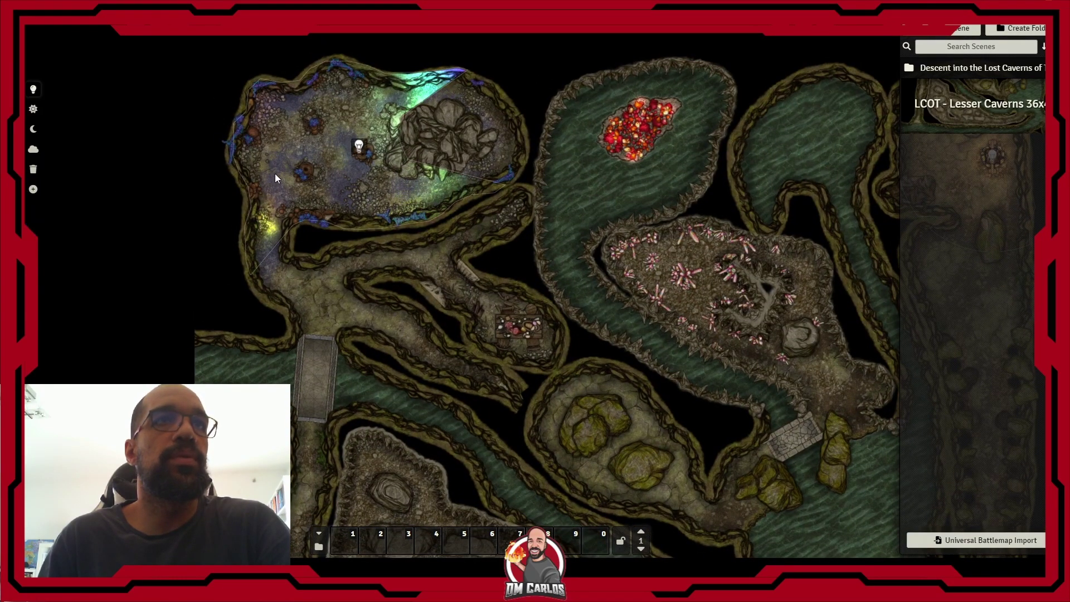
key(ctrl+c)
key(ctrl+v)
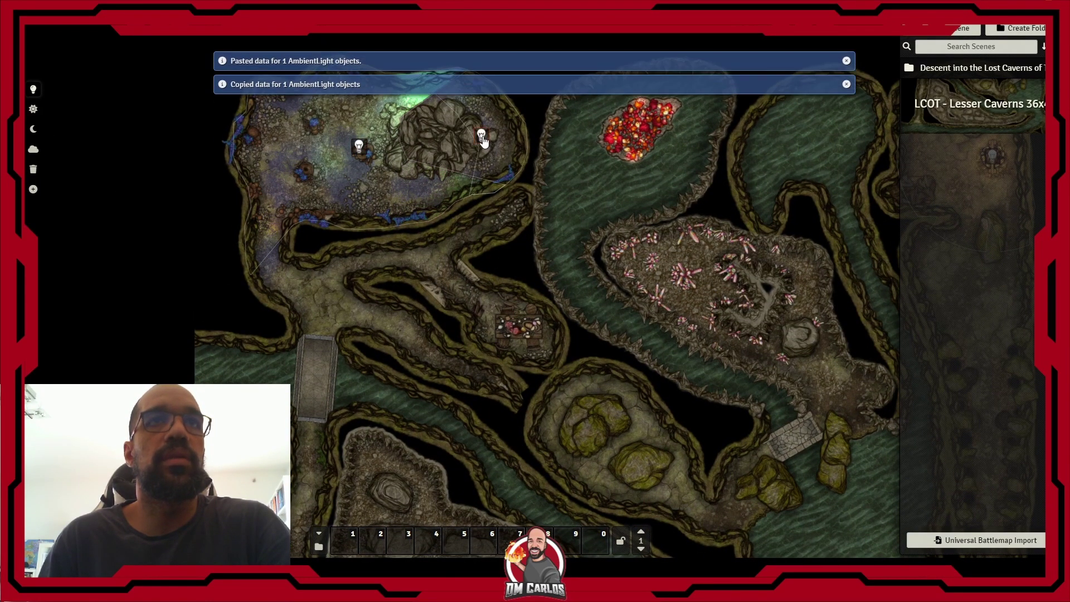
drag(483, 136, 493, 136)
key(a)
Step: Return to the token layer and examine the lighting from the northwest cavern down to the southern fungus caverns
click(12, 89)
drag(419, 181, 393, 202)
drag(459, 363, 443, 247)
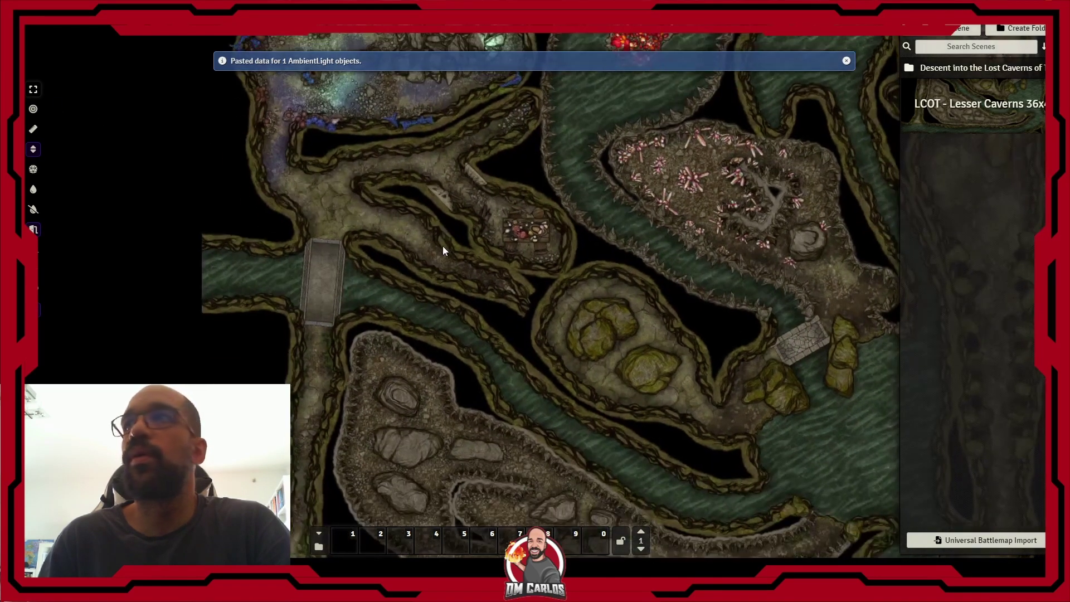
drag(559, 403, 511, 134)
drag(677, 435, 587, 246)
scroll(566, 242, down, 5)
drag(558, 354, 552, 289)
scroll(552, 289, up, 2)
click(35, 149)
scroll(478, 219, down, 1)
drag(478, 217, 520, 293)
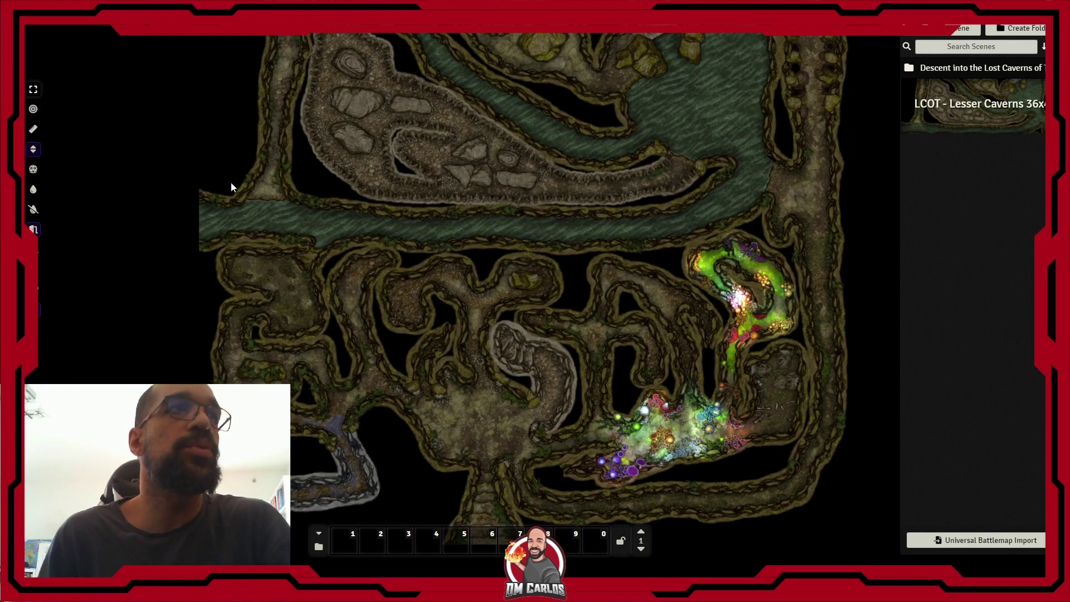
Step: Open the tile browser, show the files as a thumbnail list, find the LCOT - Lesser Caverns tiles, and move the browser aside
click(32, 128)
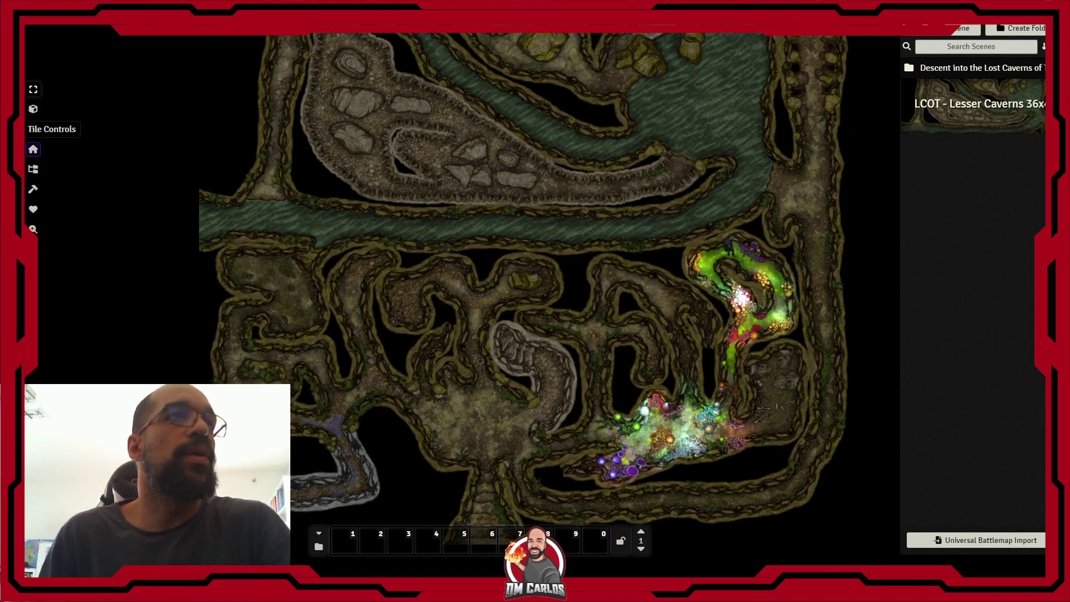
click(34, 131)
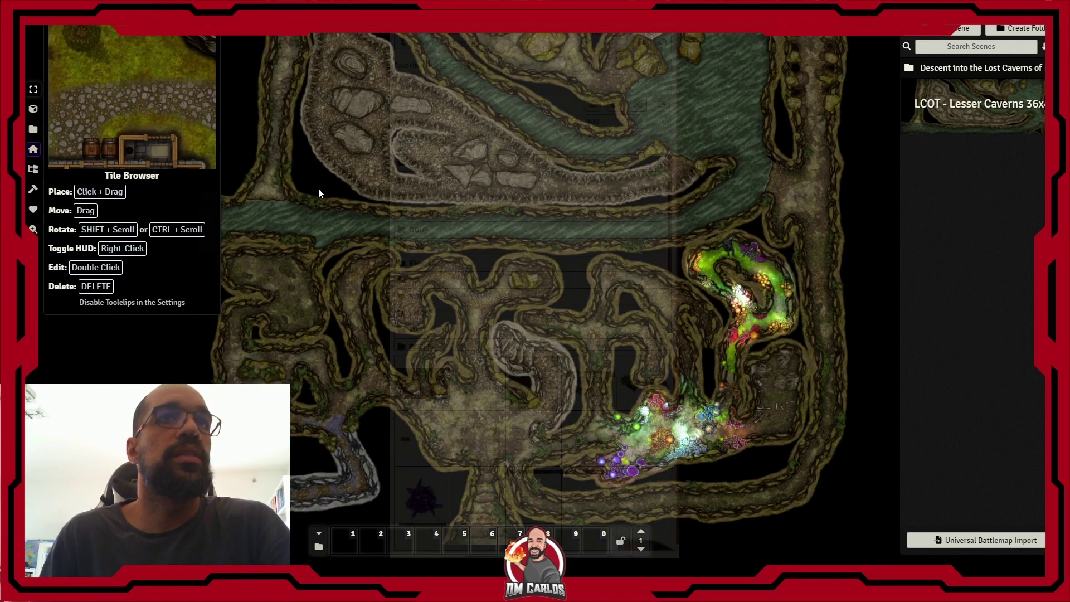
click(618, 105)
drag(673, 193, 669, 235)
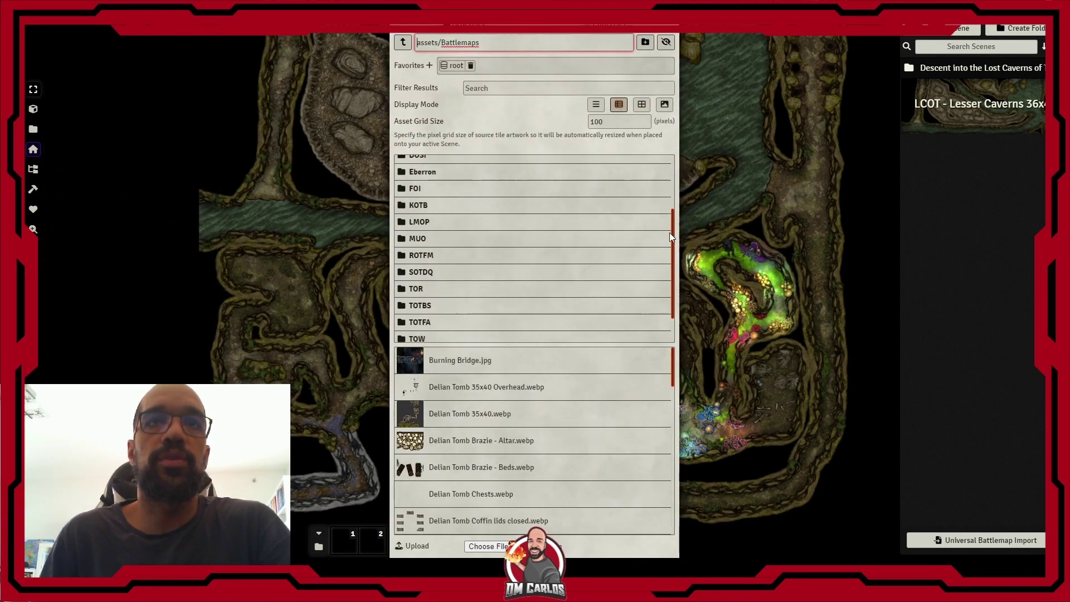
scroll(617, 431, down, 15)
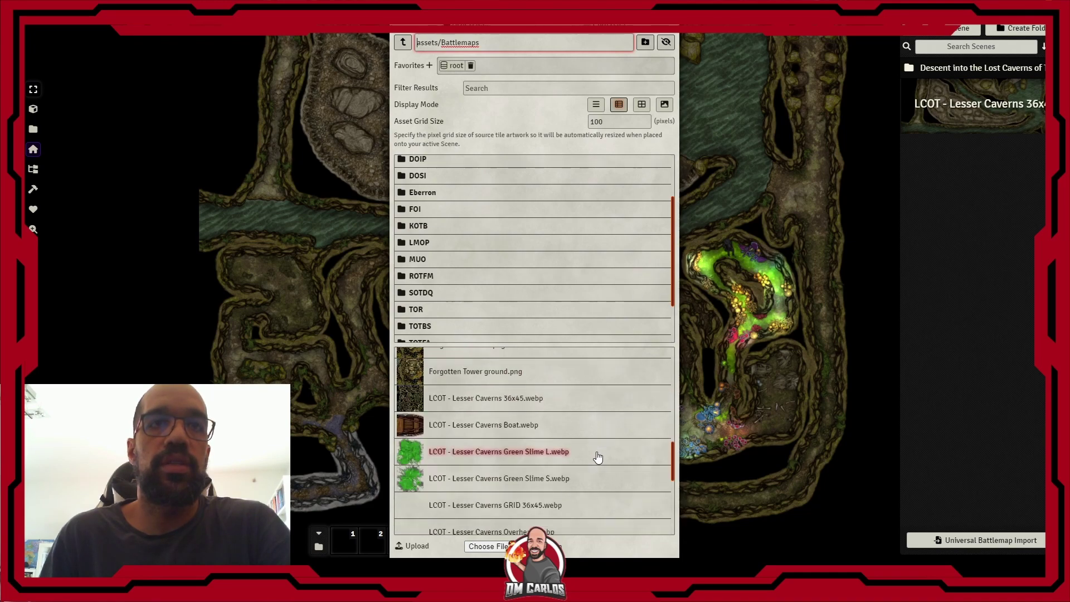
scroll(580, 414, up, 3)
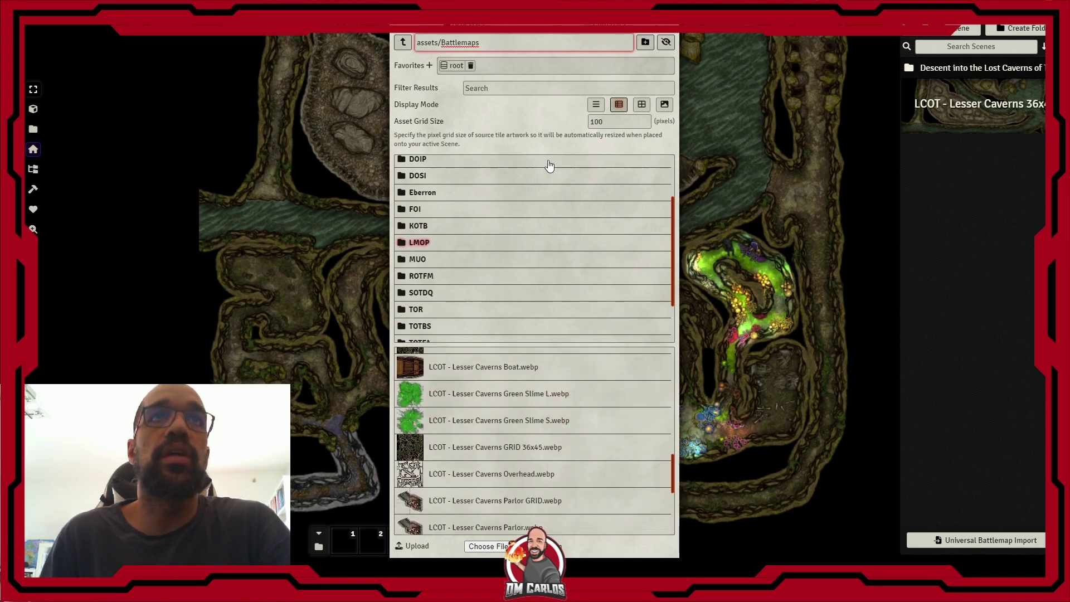
drag(427, 42, 479, 42)
scroll(491, 429, down, 1)
scroll(492, 428, up, 1)
scroll(493, 427, down, 1)
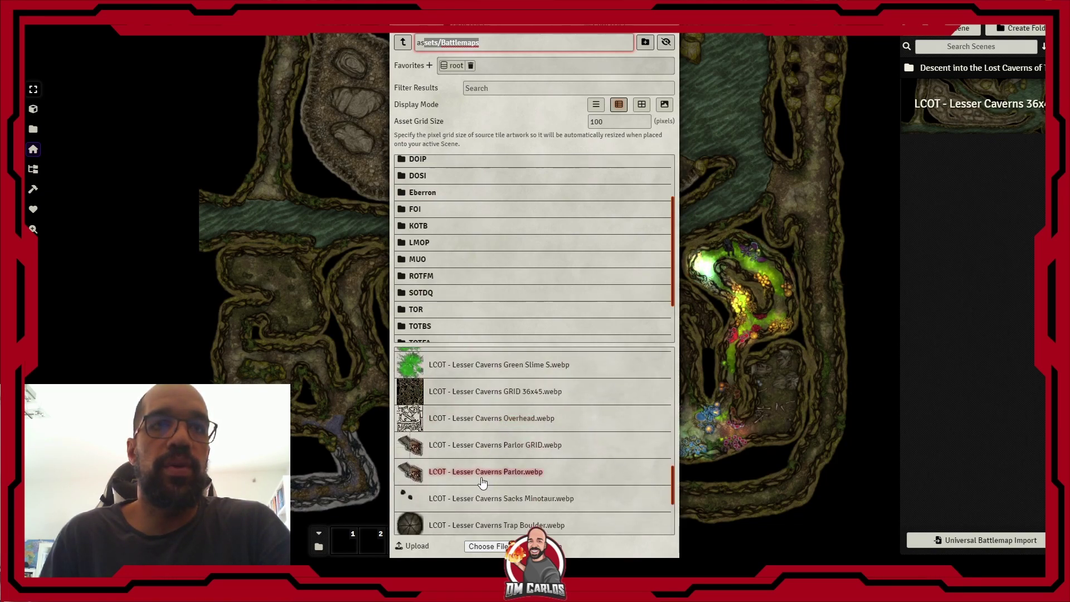
drag(502, 25, 762, 25)
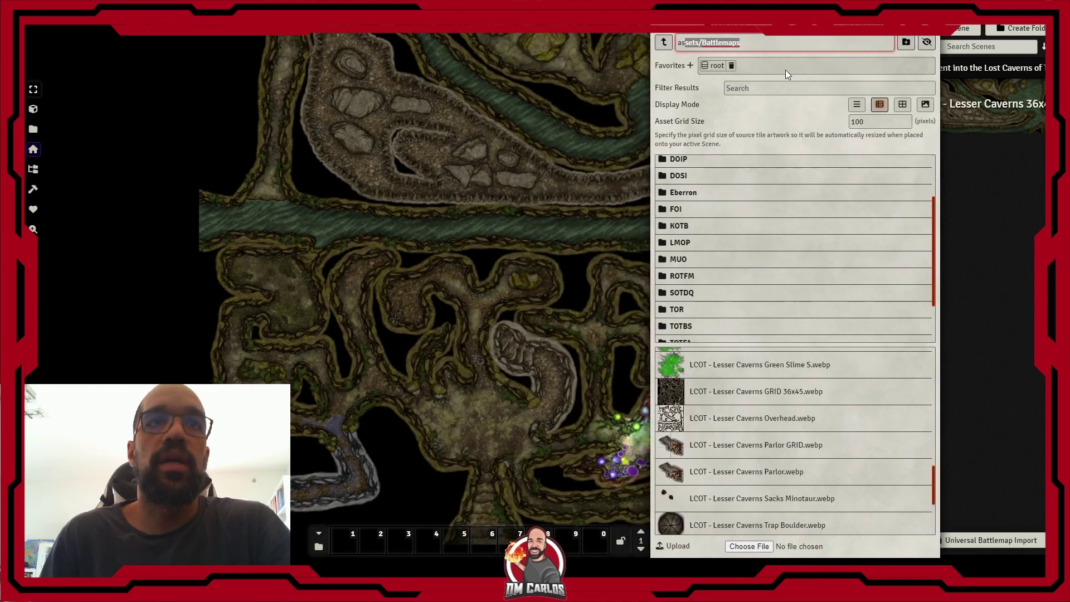
Step: Place LCOT - Lesser Caverns Trap Boulder.webp in the curled southwestern cavern alcove, then make the tile overhead and lock it
drag(769, 525, 627, 481)
drag(405, 316, 403, 312)
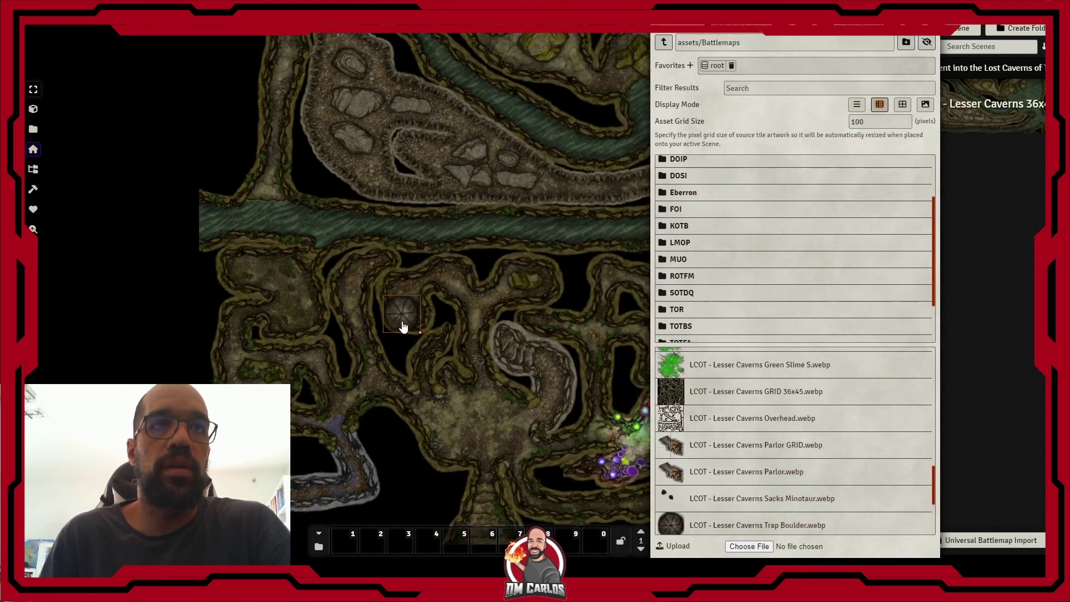
right_click(405, 316)
click(375, 299)
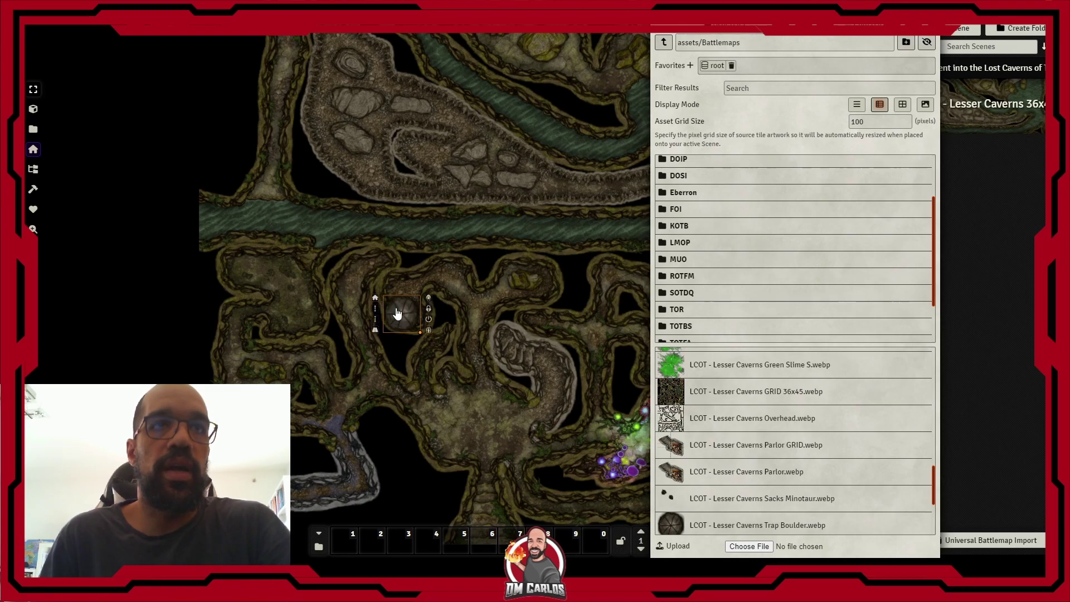
click(428, 309)
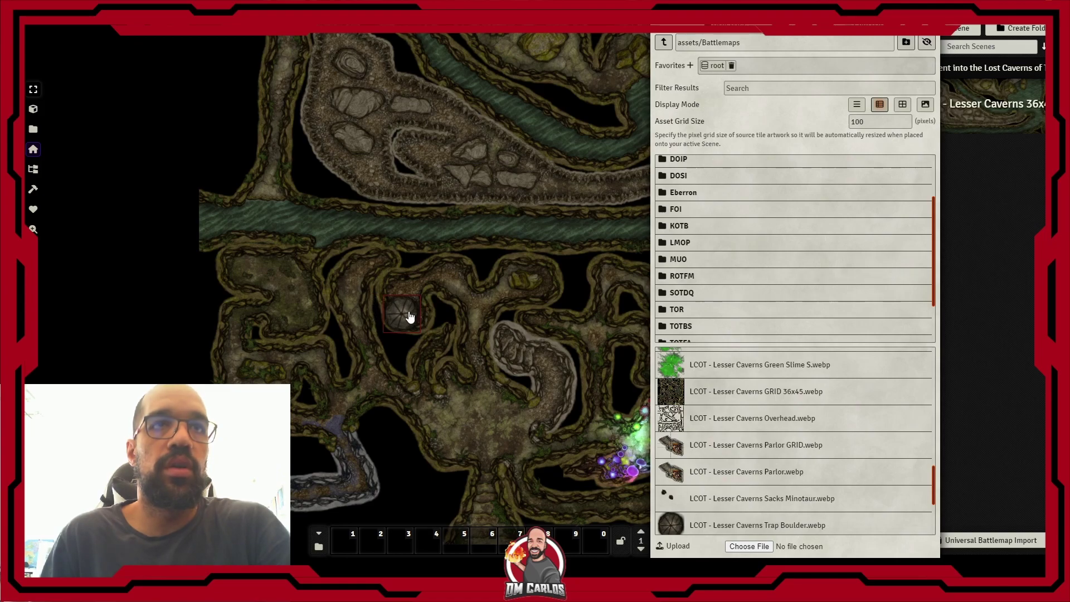
Step: Toggle the trap boulder tile's visibility to hide it from players
scroll(406, 316, up, 4)
right_click(381, 319)
click(407, 303)
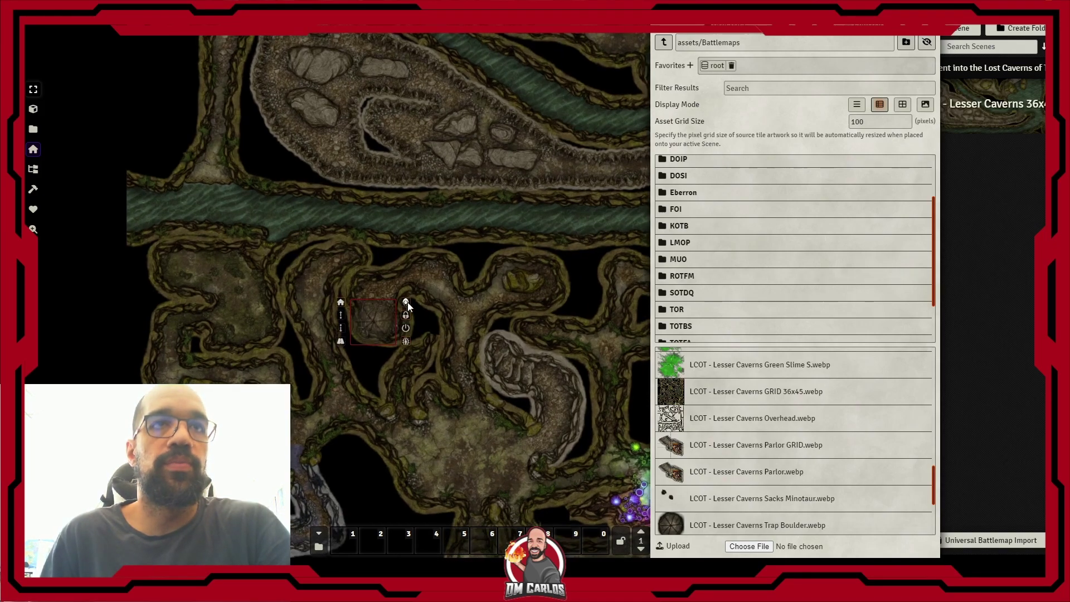
drag(430, 380, 572, 353)
scroll(503, 340, up, 5)
drag(501, 342, 437, 385)
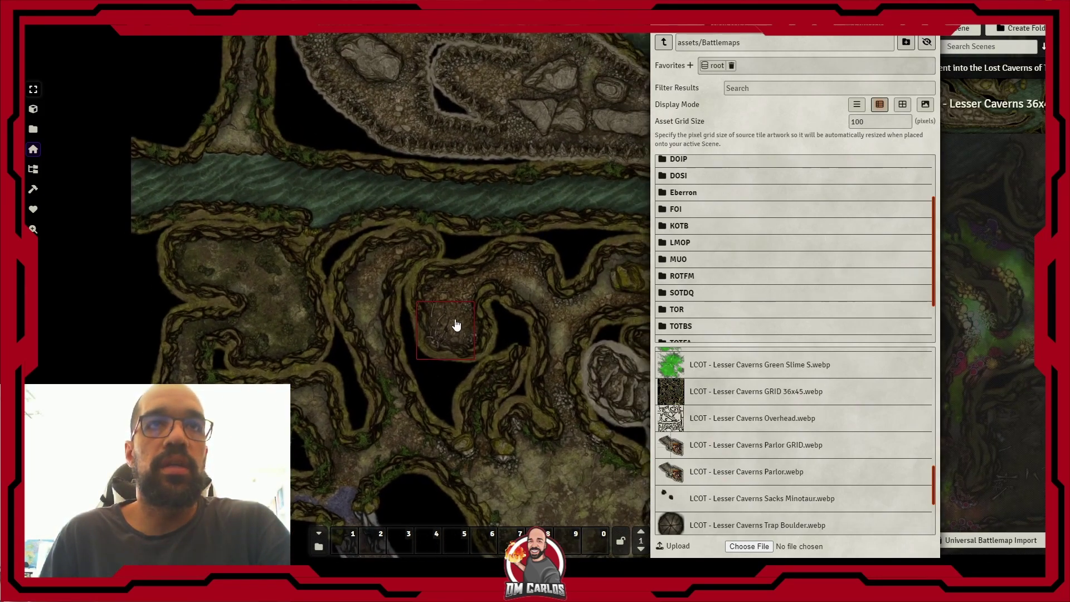
right_click(469, 322)
click(487, 306)
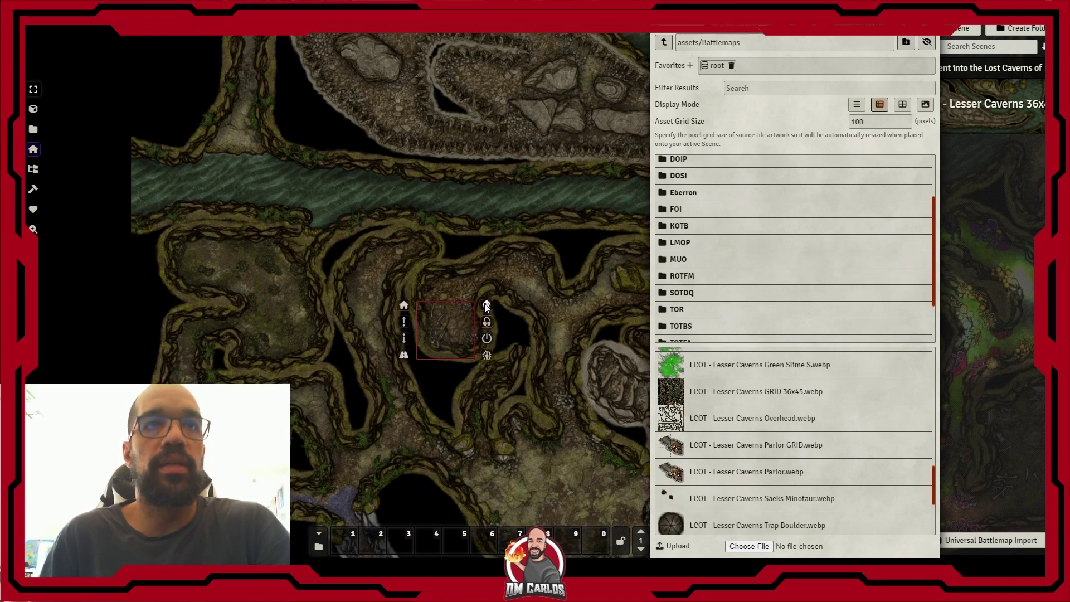
Step: Set the trap boulder tile's occlusion mode to None (Always Visible) and update the tile
click(444, 326)
double_click(449, 324)
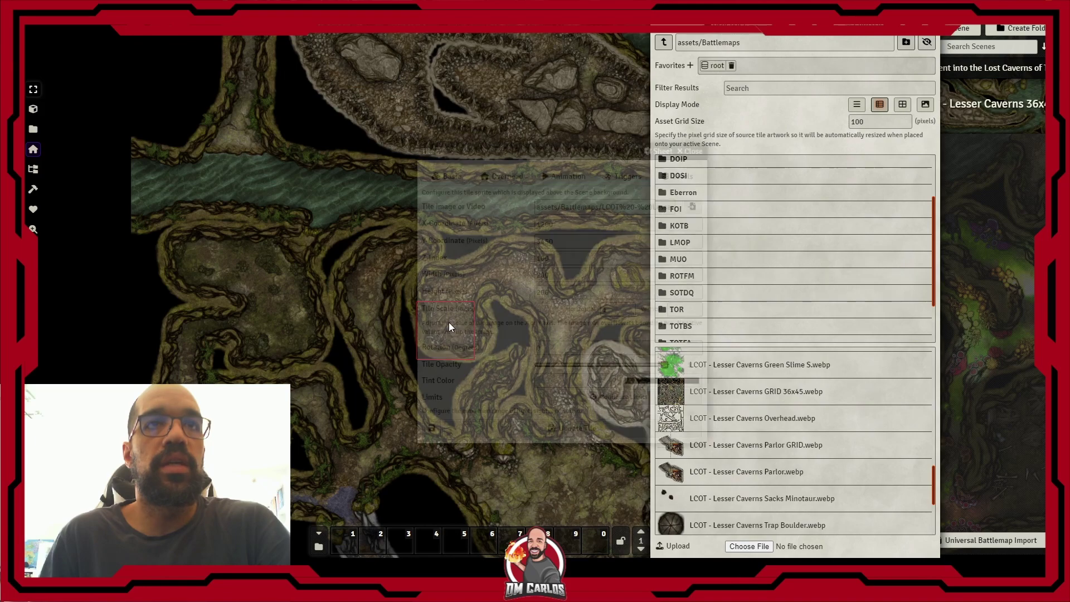
click(506, 177)
click(564, 239)
click(562, 249)
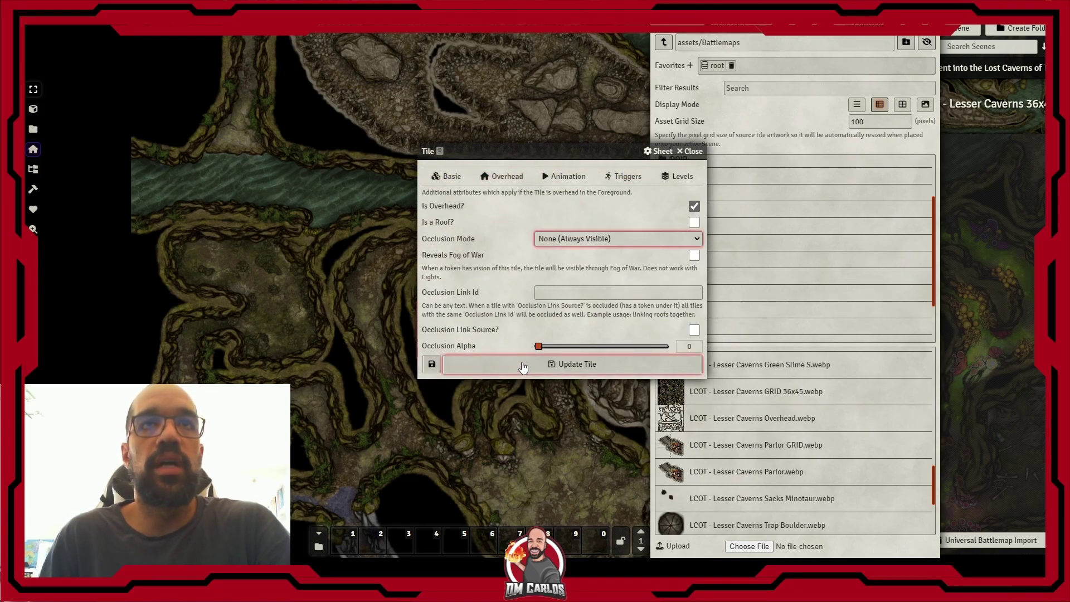
click(499, 183)
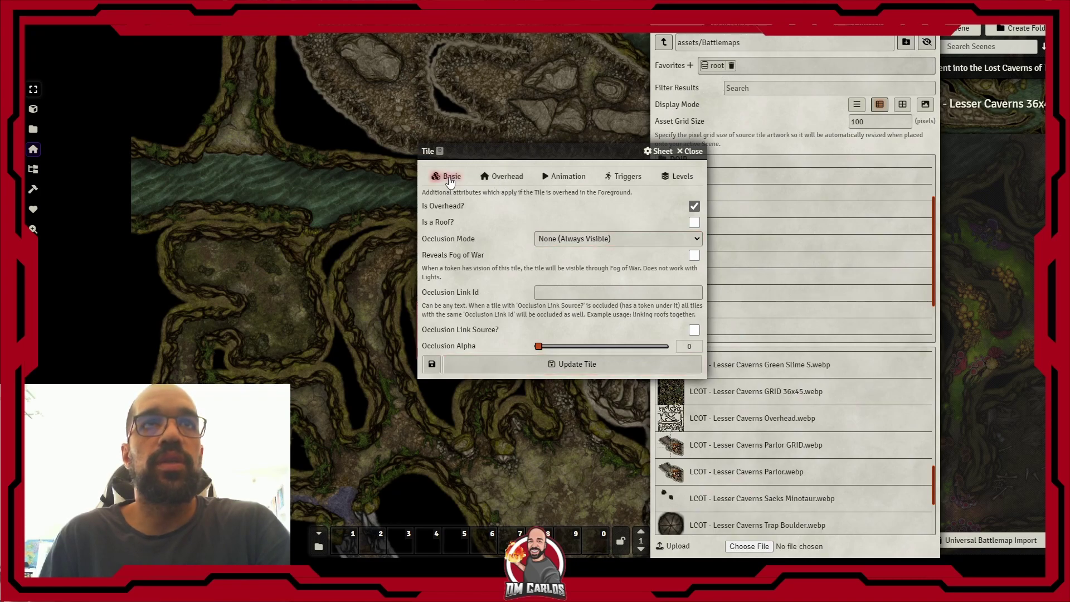
click(540, 364)
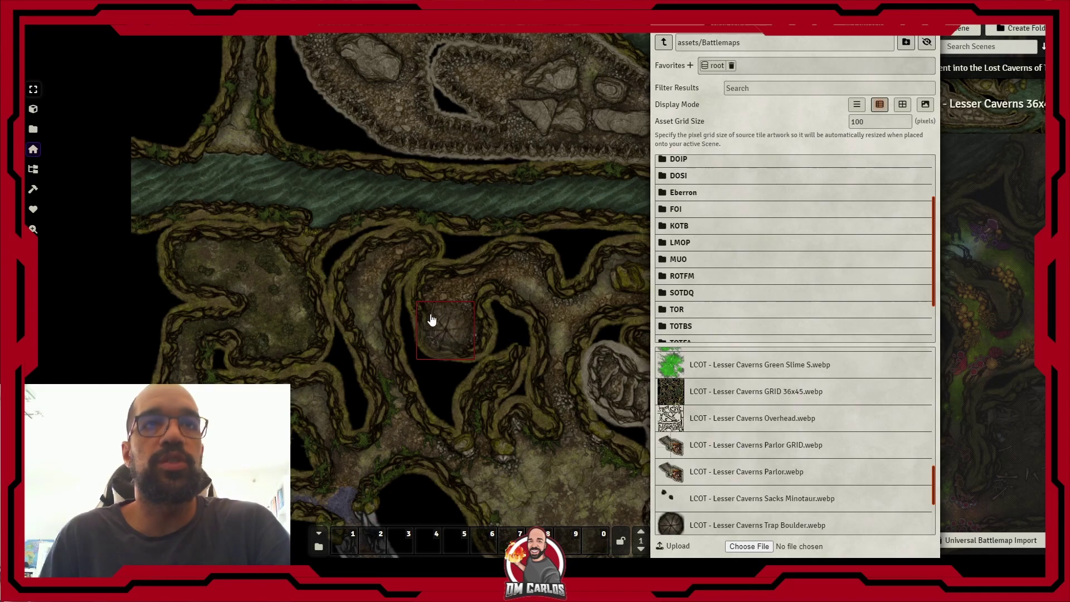
right_click(455, 335)
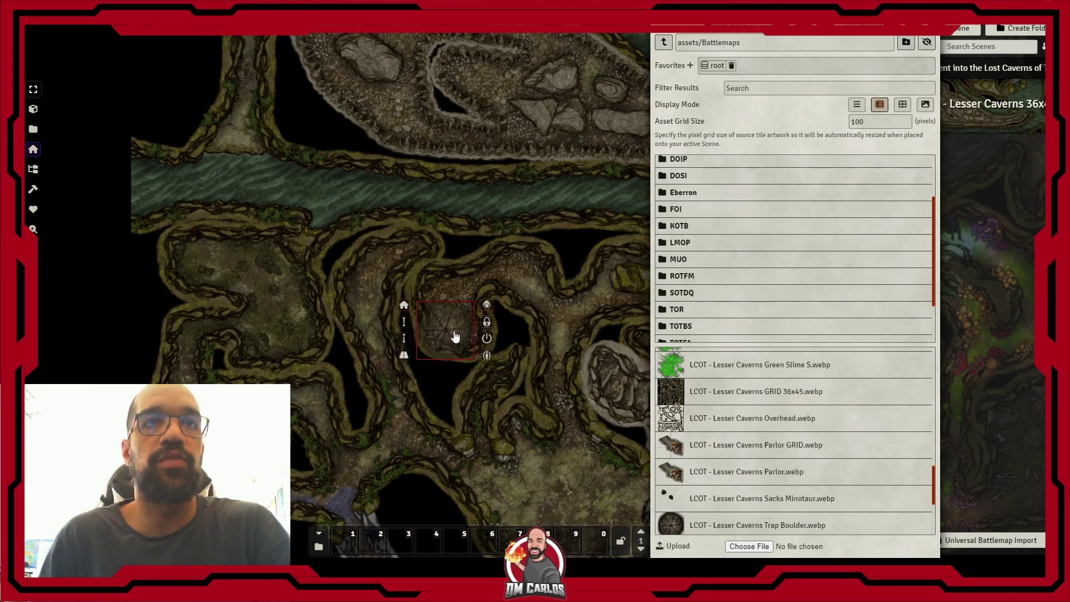
click(481, 255)
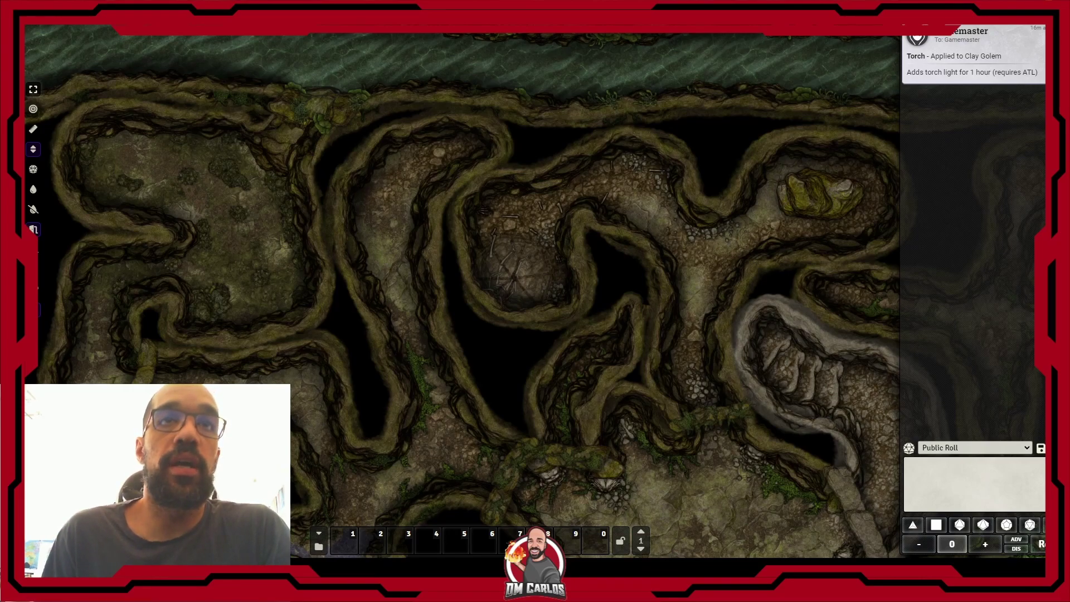
Step: Place the LCOT - Lesser Caverns Sacks Minotaur.webp tile on the map and move it over the trap boulder's alcove
scroll(535, 279, up, 5)
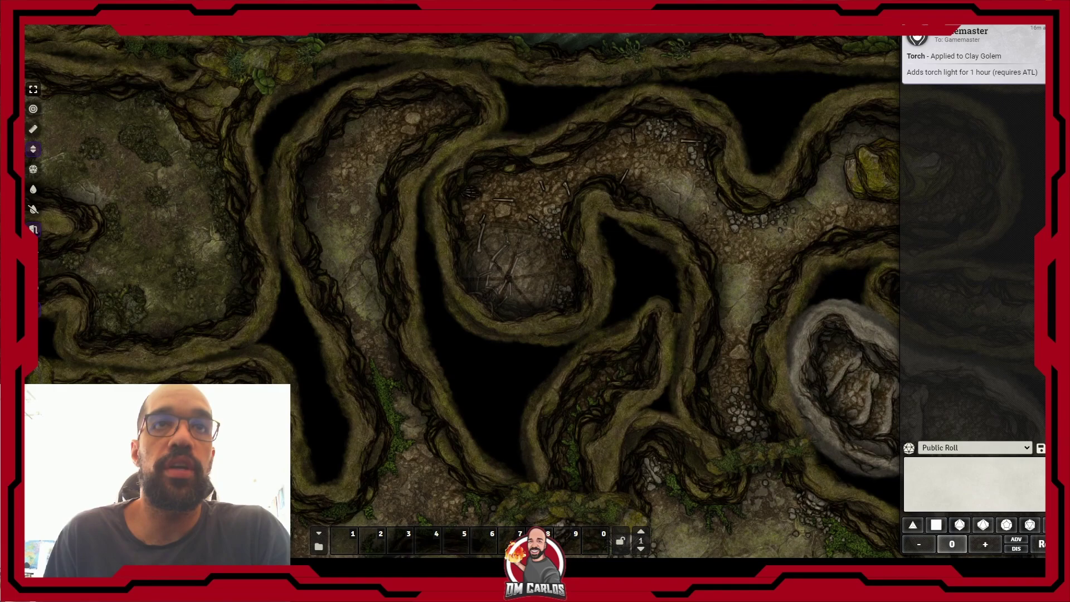
scroll(533, 278, up, 5)
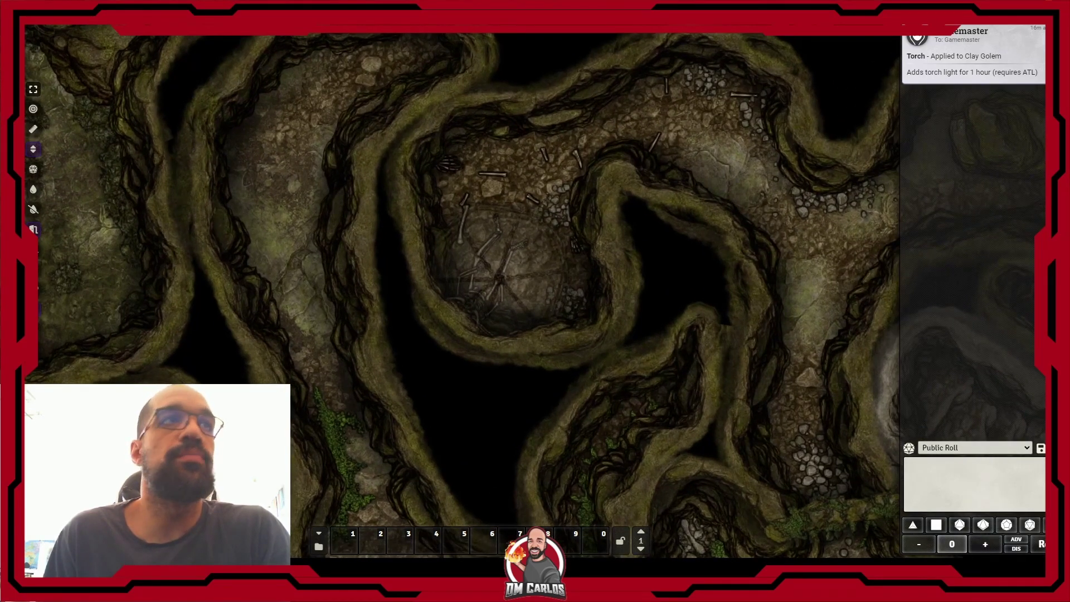
click(13, 129)
click(38, 131)
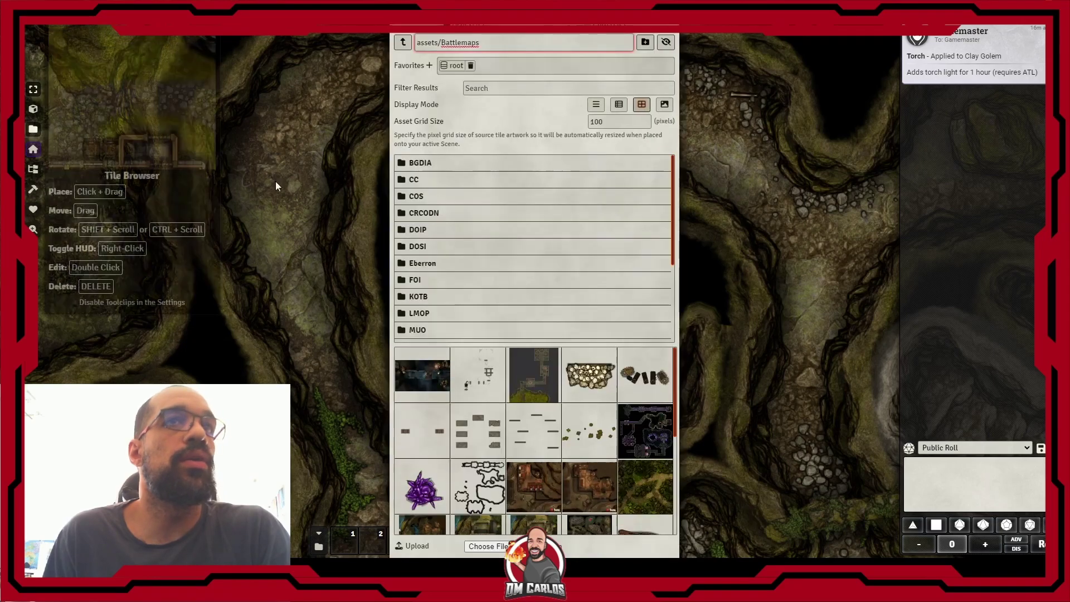
scroll(576, 440, down, 2)
scroll(576, 440, down, 3)
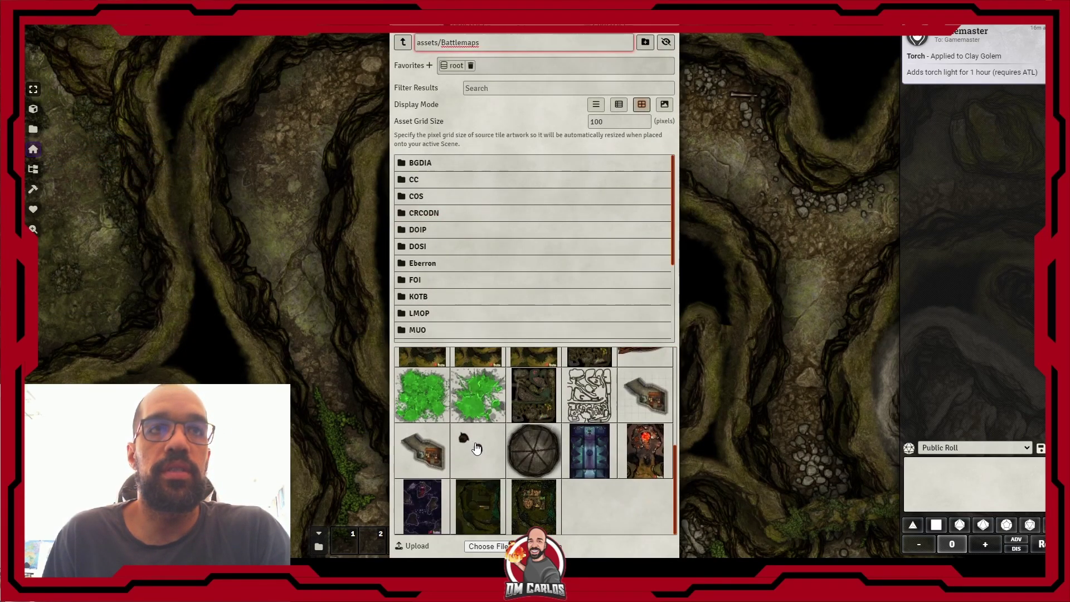
drag(477, 448, 319, 270)
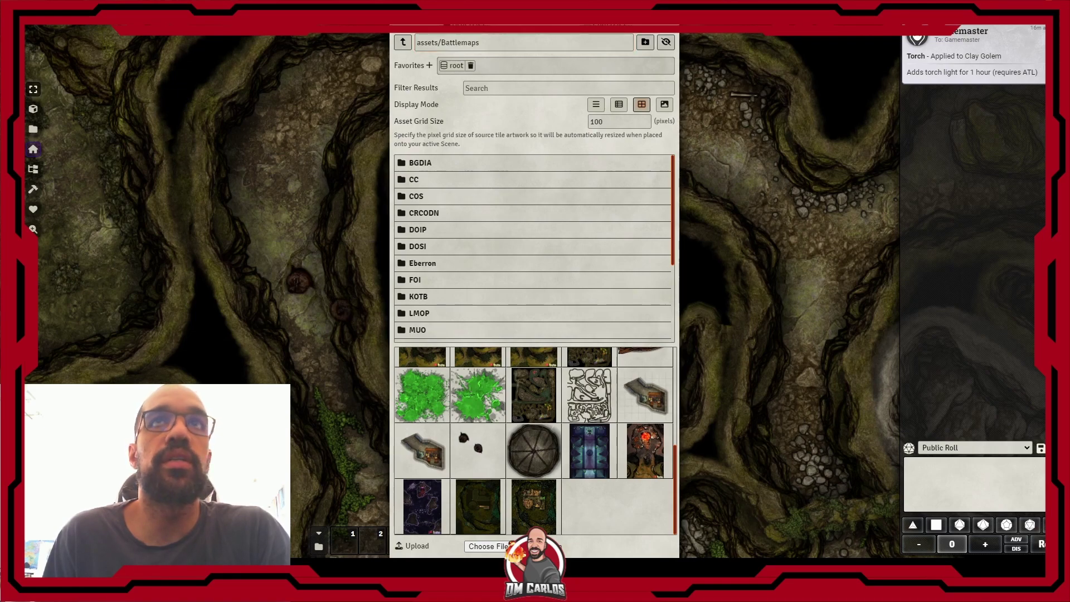
drag(351, 310, 507, 315)
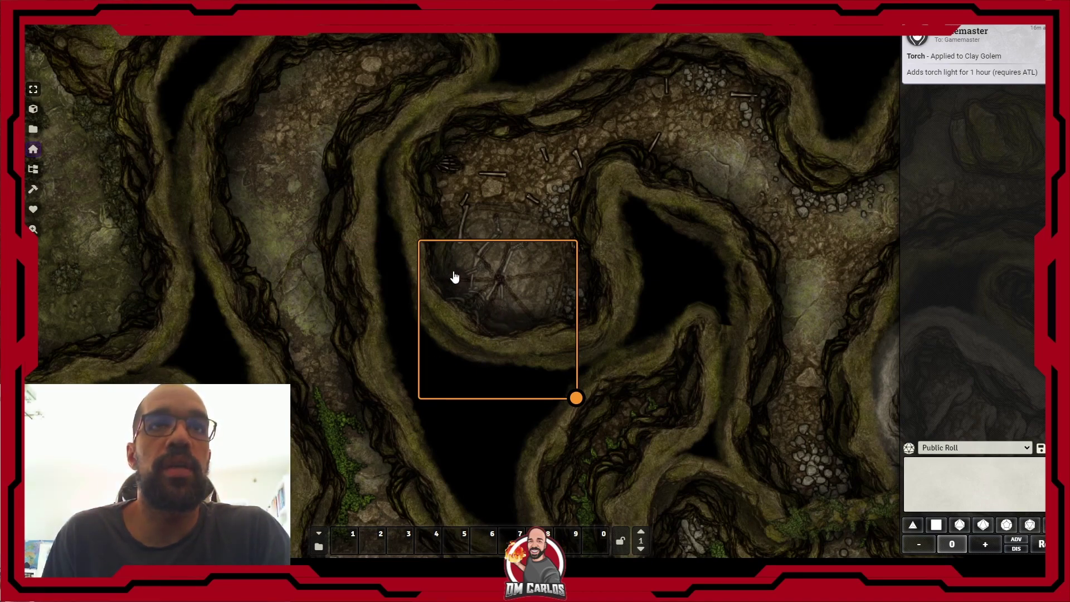
Step: Hide the minotaur sacks tile in the trap boulder's alcove from players
right_click(516, 351)
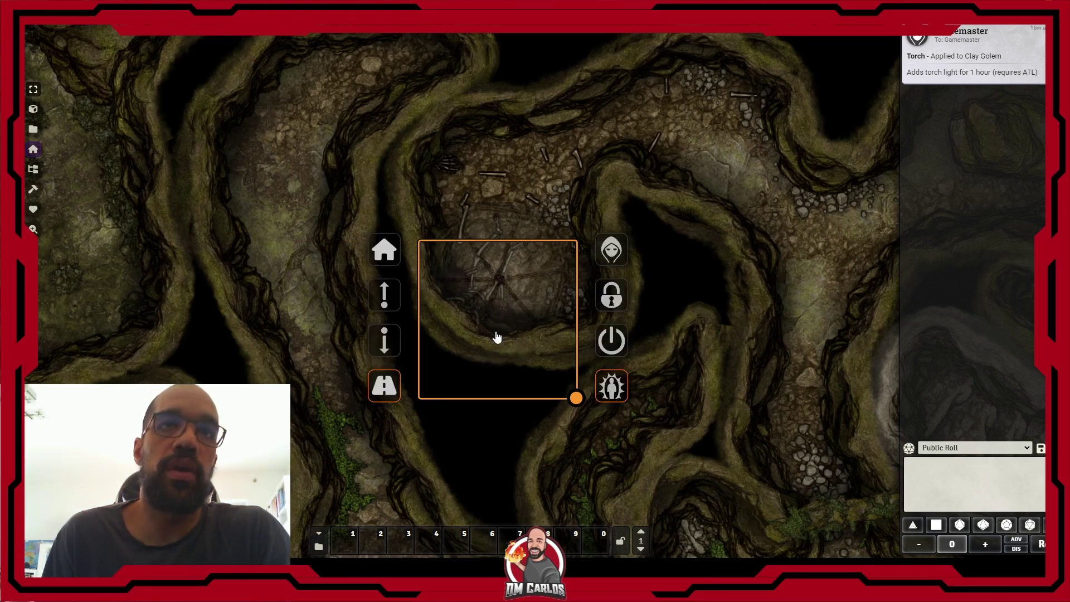
click(490, 333)
right_click(514, 340)
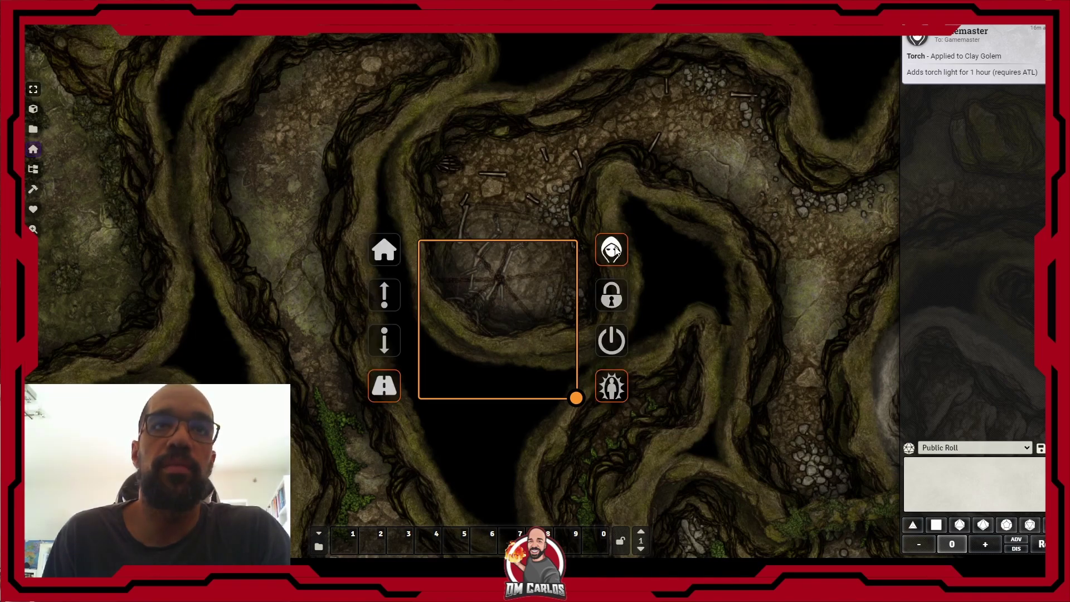
click(537, 333)
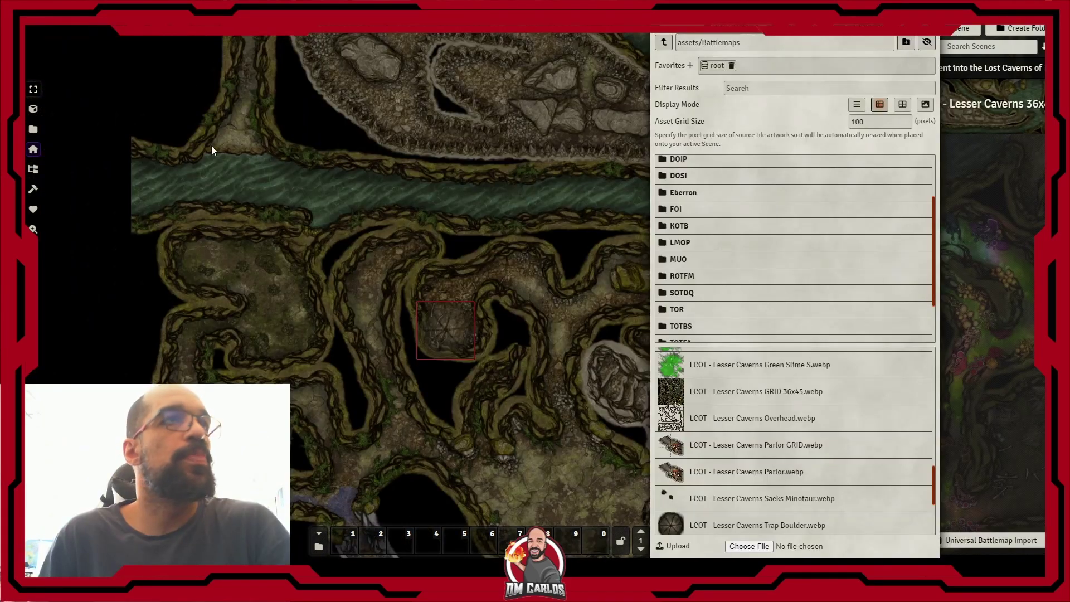
Step: Place LCOT - Lesser Caverns Parlor.webp over the cavern room with the dining table, aligning it with the map, and lock the tile
drag(544, 449, 457, 292)
scroll(457, 292, up, 1)
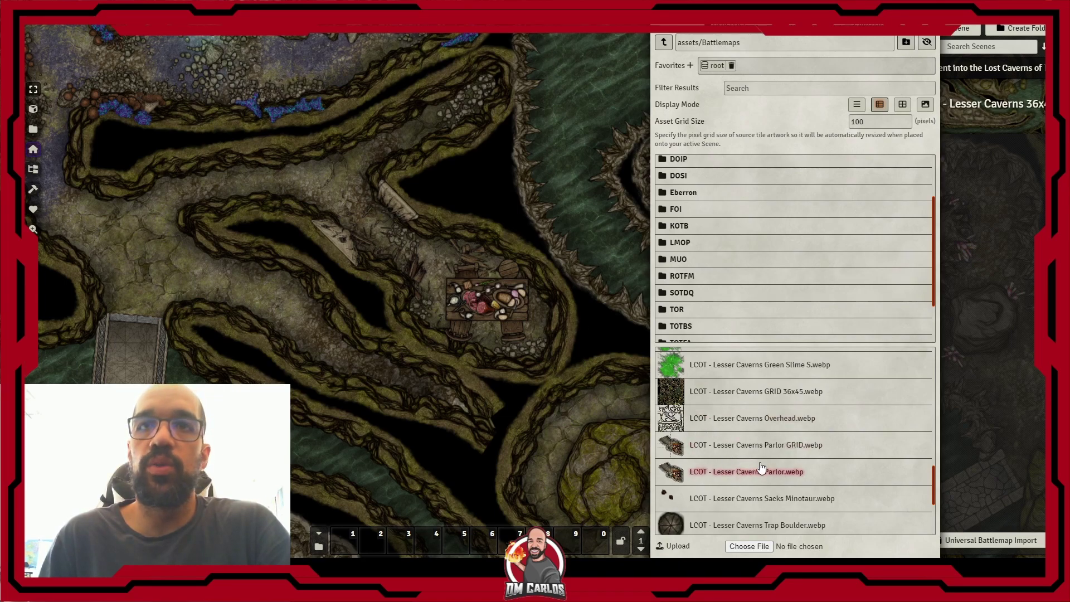
drag(433, 289, 426, 285)
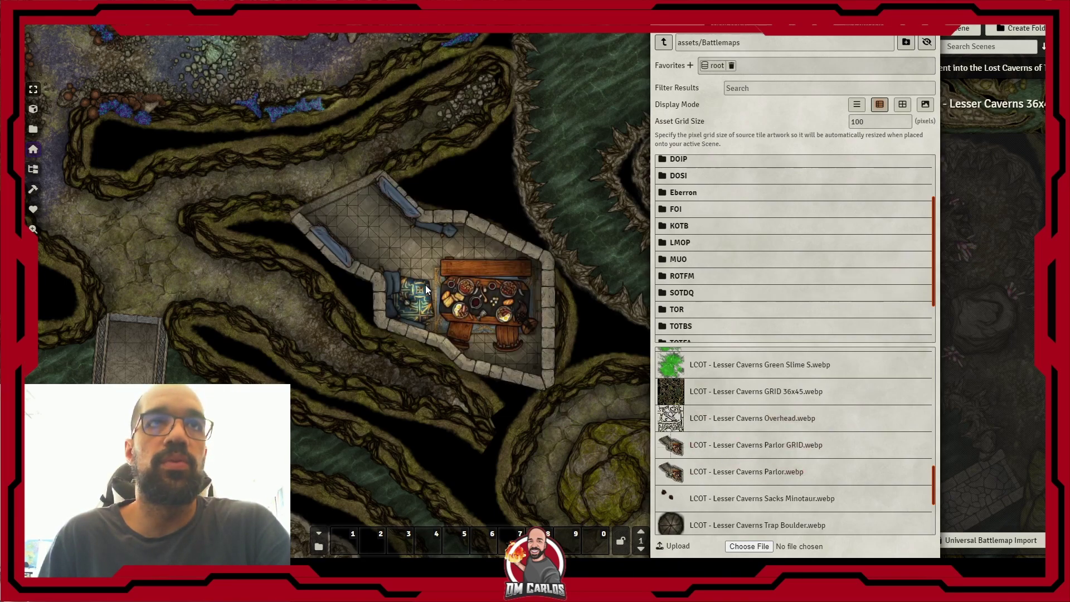
click(426, 289)
right_click(455, 269)
click(609, 161)
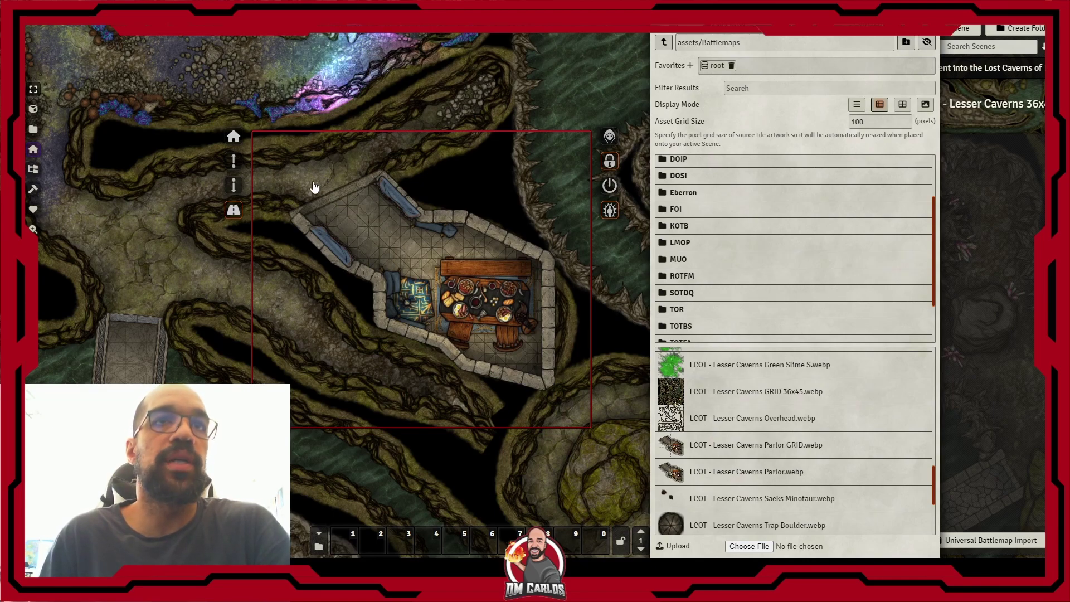
right_click(198, 313)
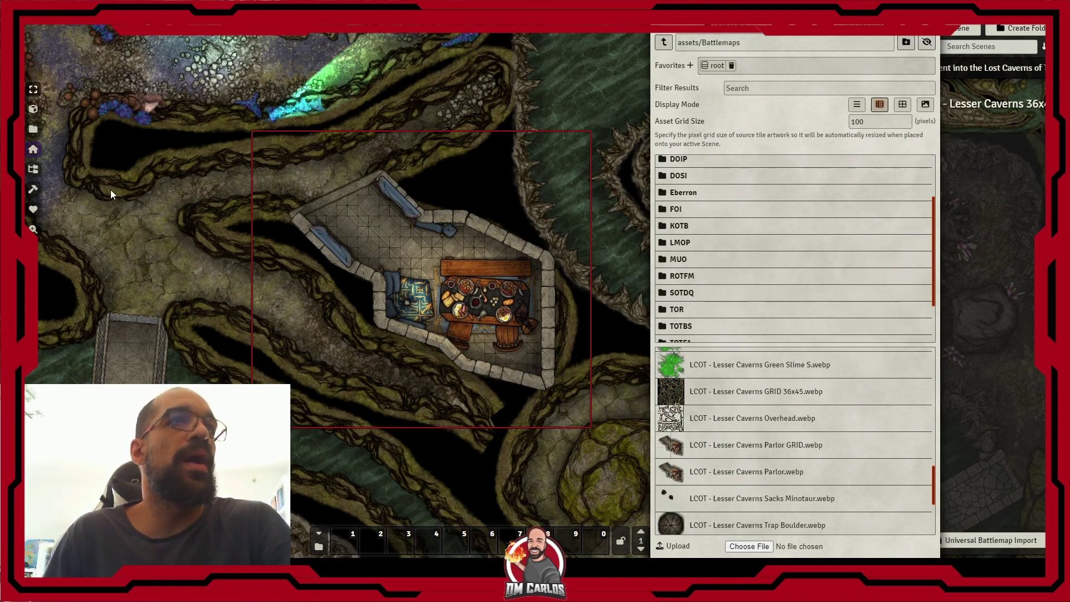
Step: Create an ambient light between the parlor's rug and table with a dim radius of about 15.86 ft, and open its configuration
click(12, 189)
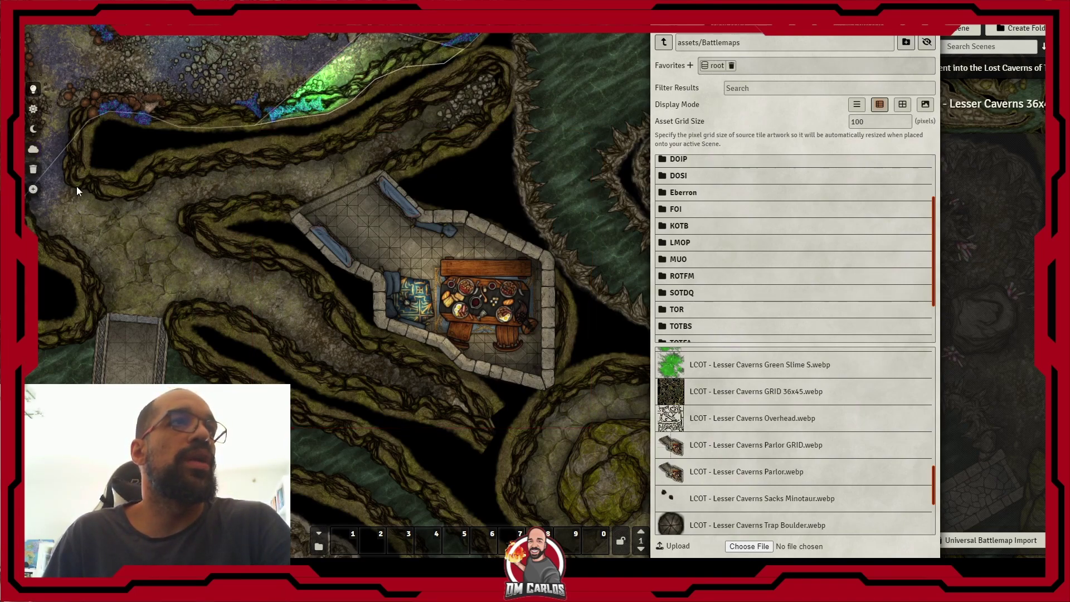
click(429, 277)
drag(418, 281, 442, 302)
double_click(442, 302)
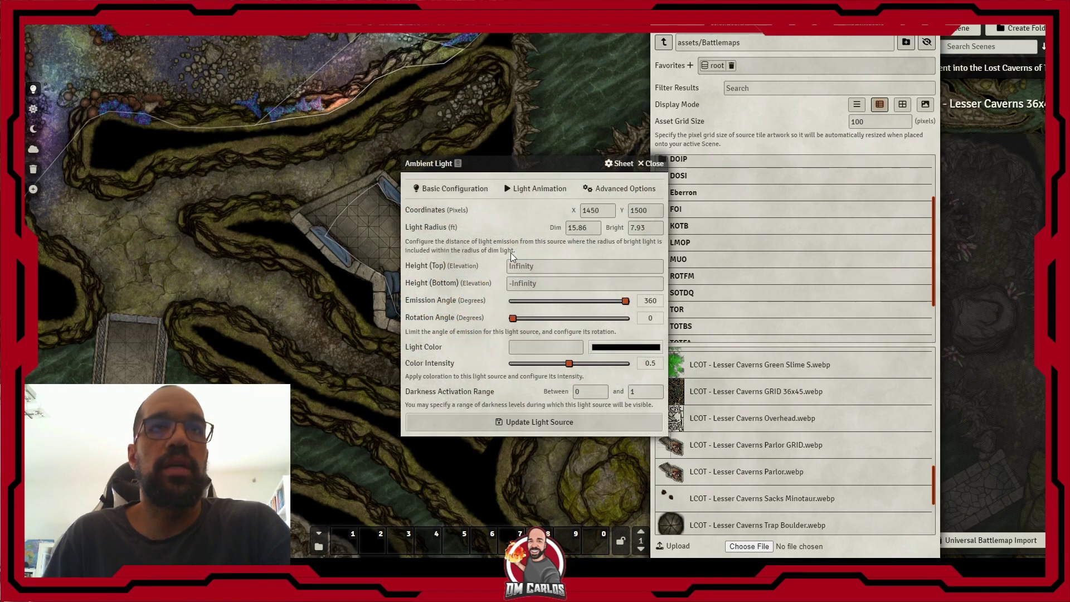
Step: Set the parlor light's color to #ffe97a at intensity 0.35, add a Flickering Light animation with speed 3 and intensity 3, and update it
click(538, 191)
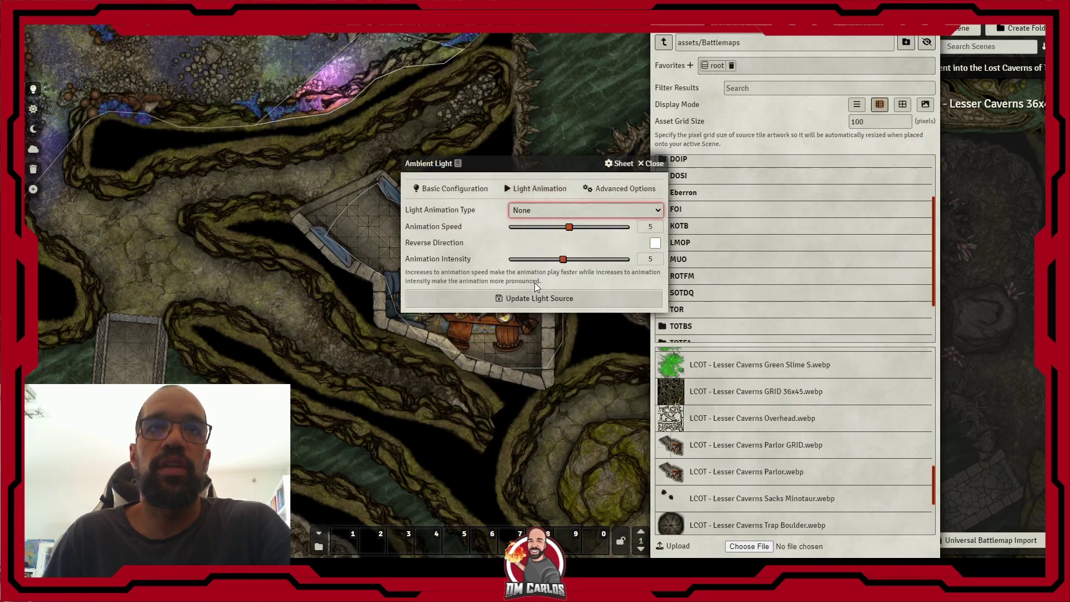
click(452, 188)
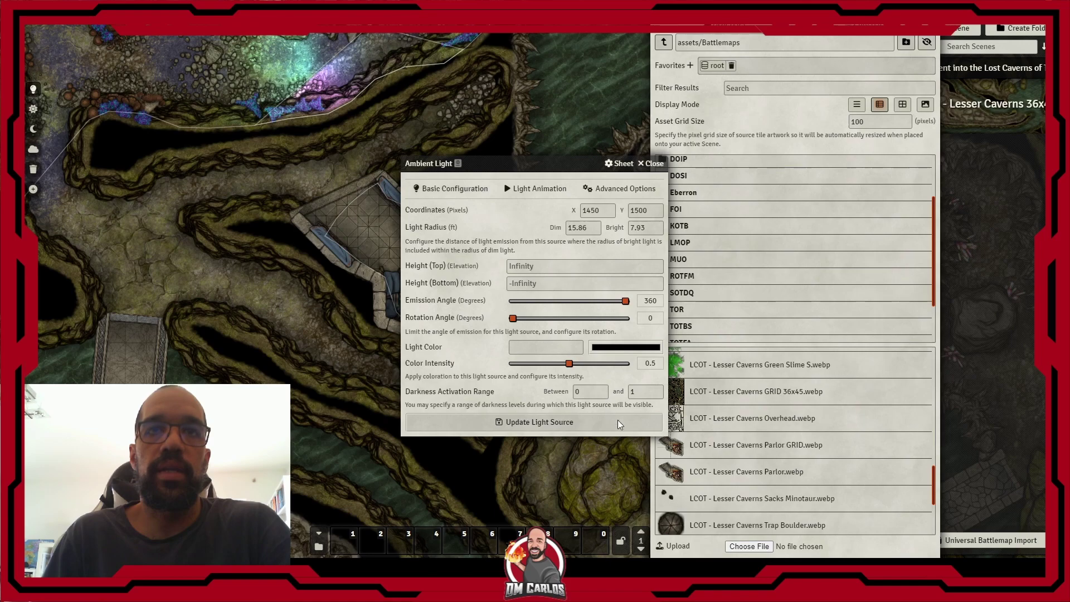
drag(682, 399, 658, 338)
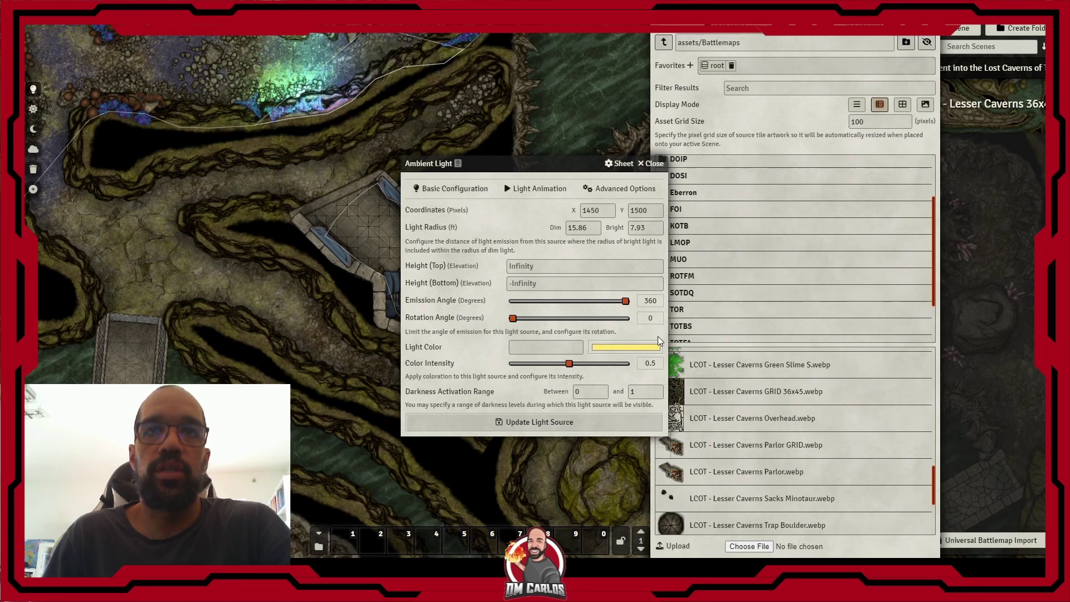
drag(569, 364, 550, 365)
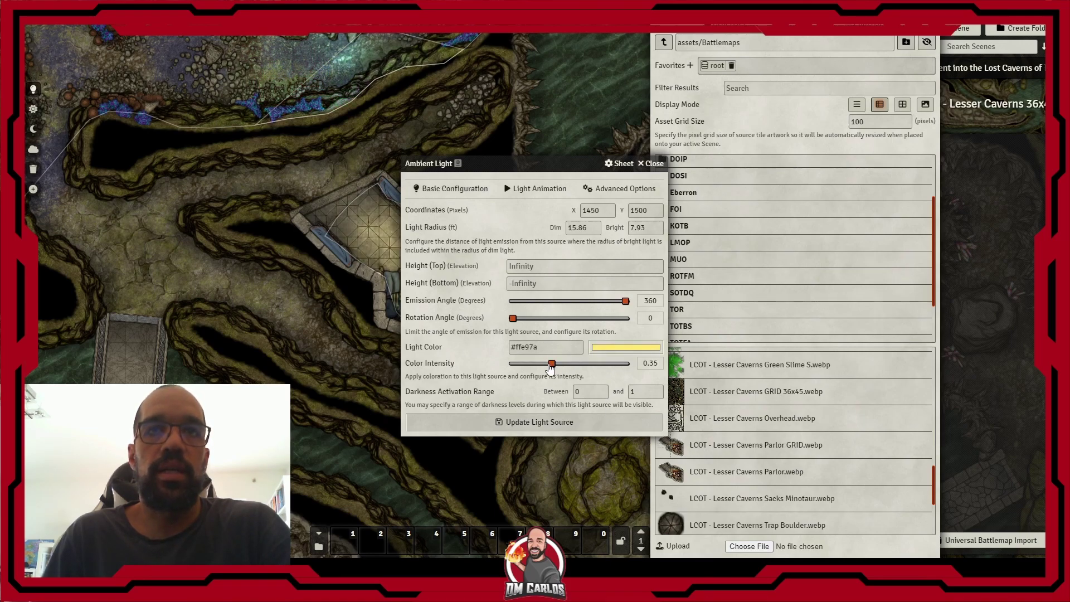
click(524, 191)
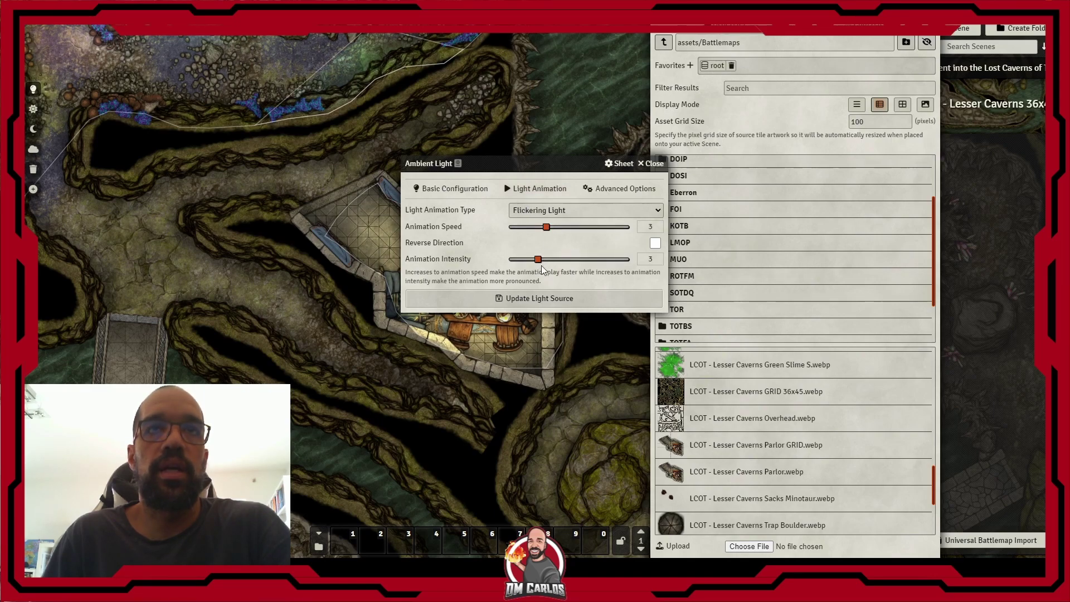
click(533, 297)
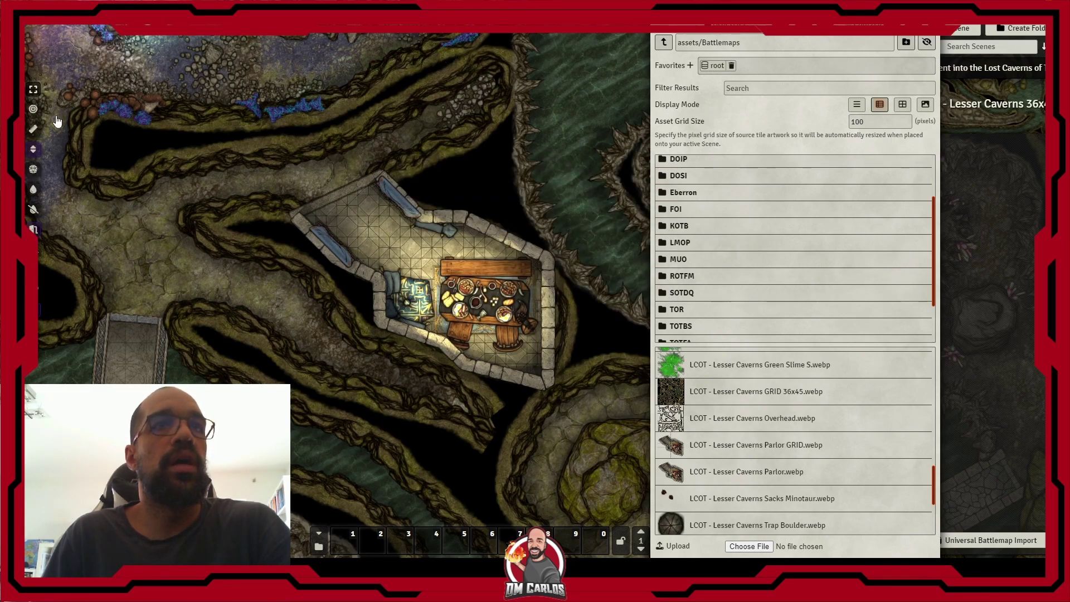
Step: Hide the parlor tile from players and make it visible again
scroll(334, 256, down, 3)
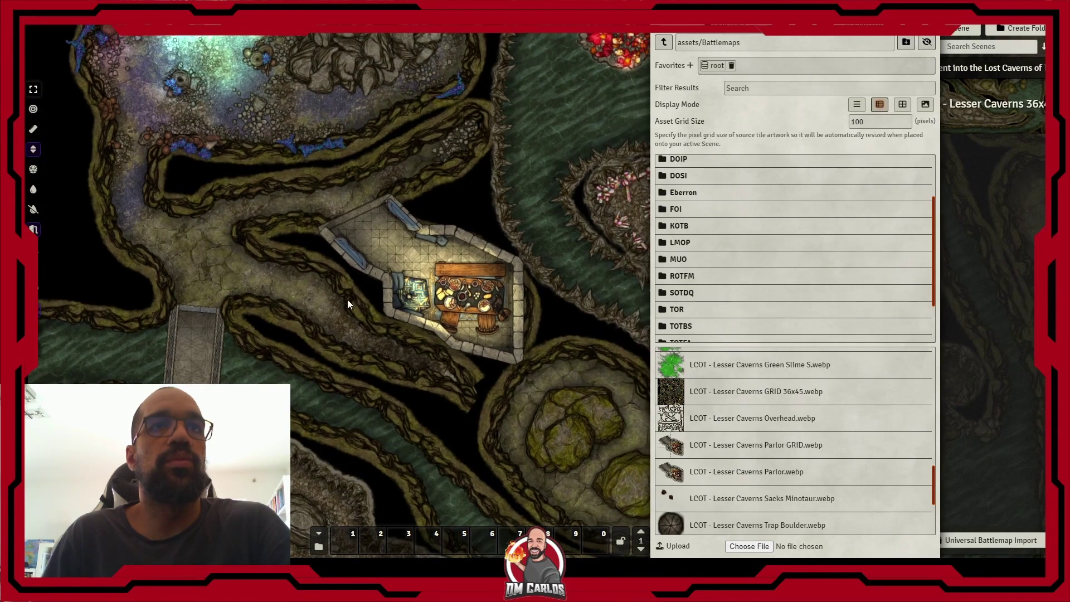
drag(351, 297, 373, 285)
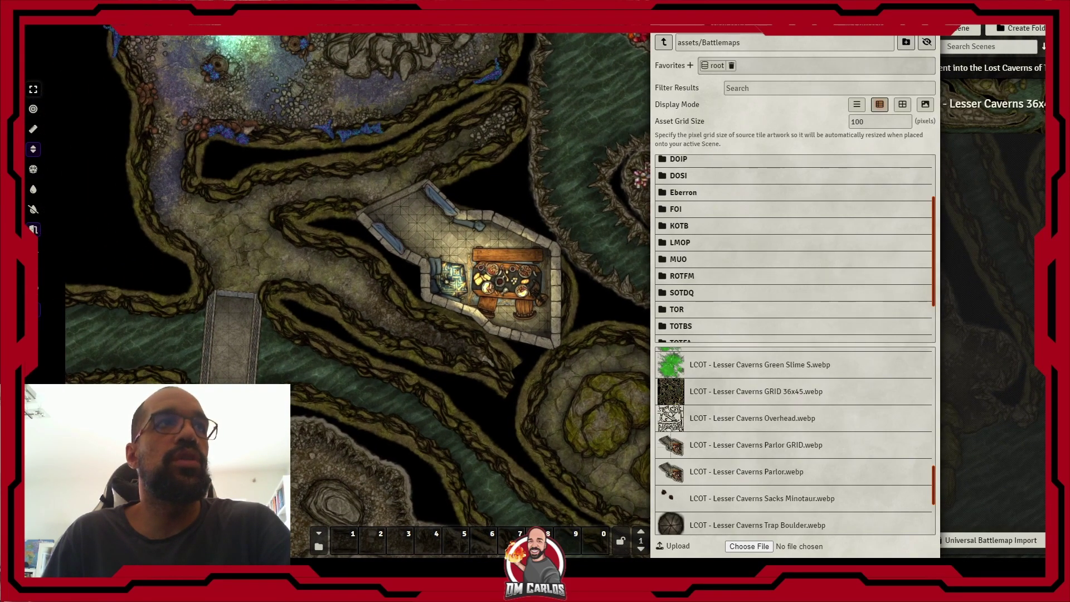
click(11, 129)
click(522, 219)
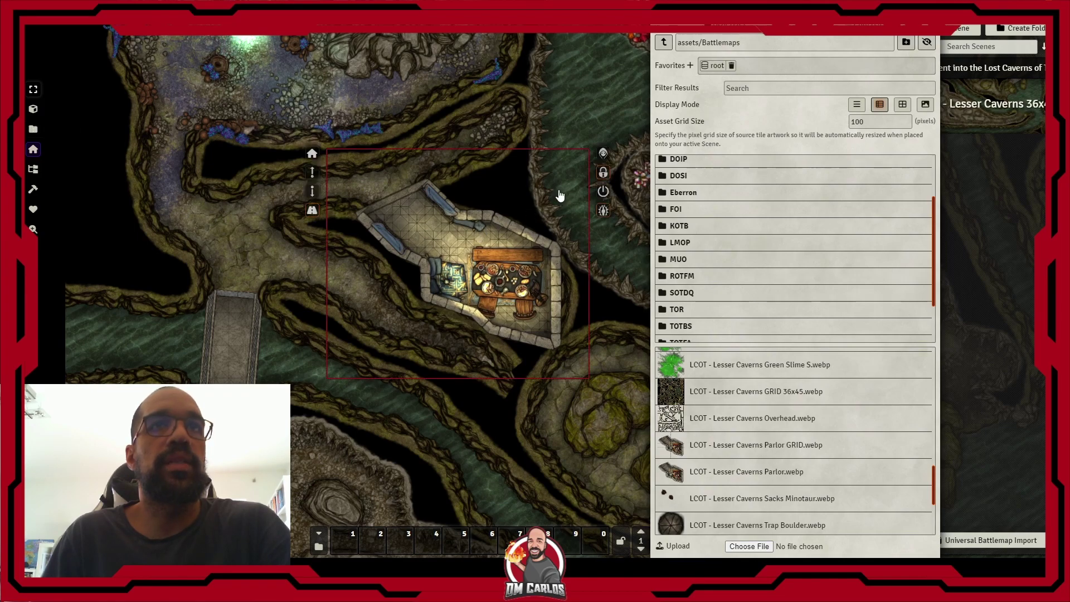
click(603, 154)
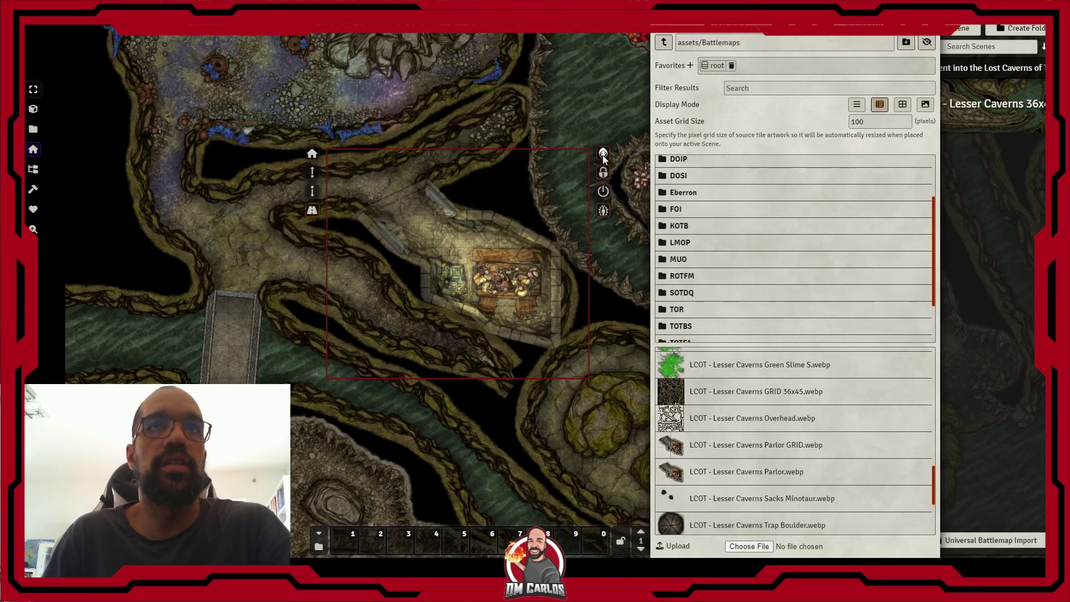
click(603, 155)
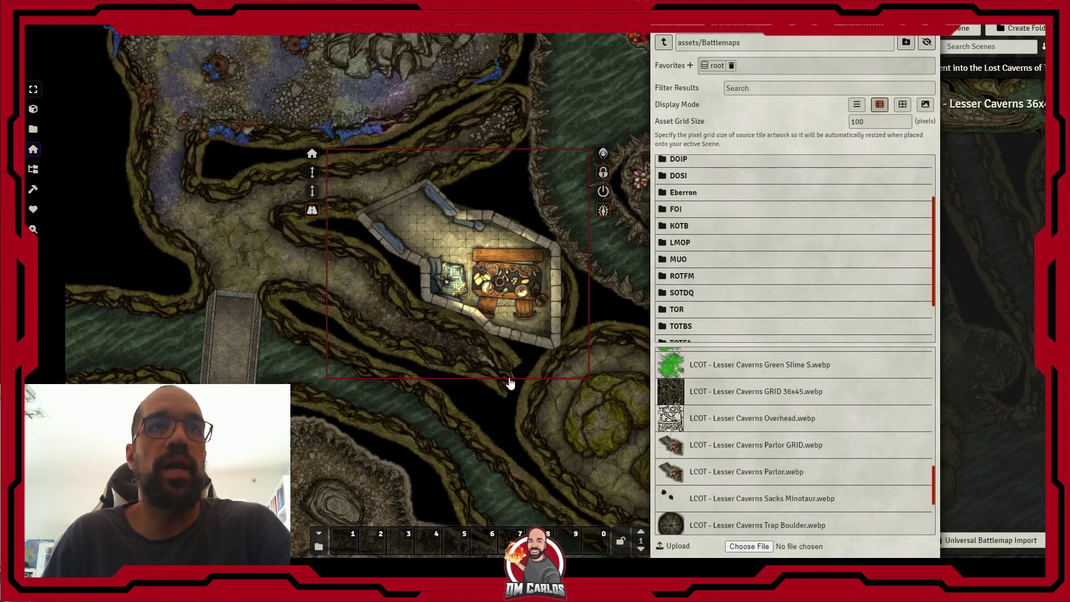
Step: Close the tile browser and reshape the wall segments along the parlor's western side to follow its stone wall
click(12, 89)
scroll(379, 264, down, 4)
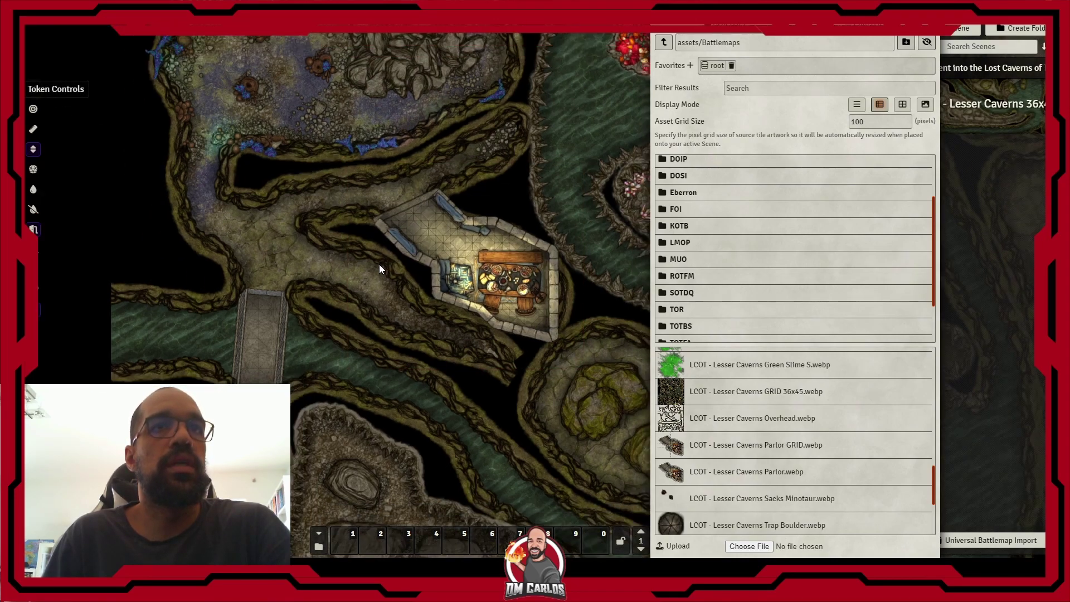
drag(422, 297, 408, 237)
click(929, 10)
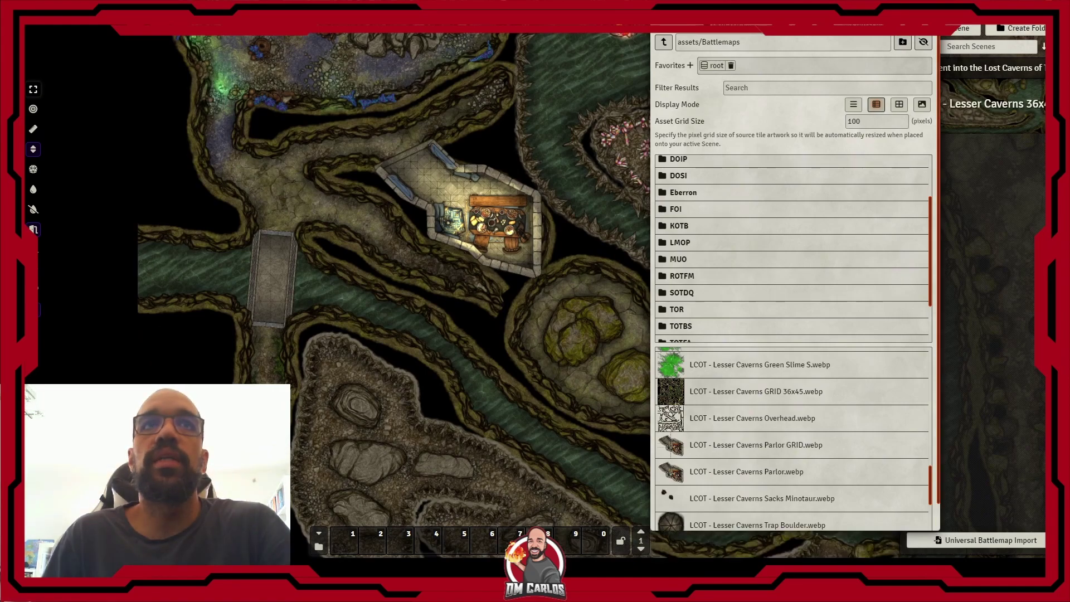
click(13, 170)
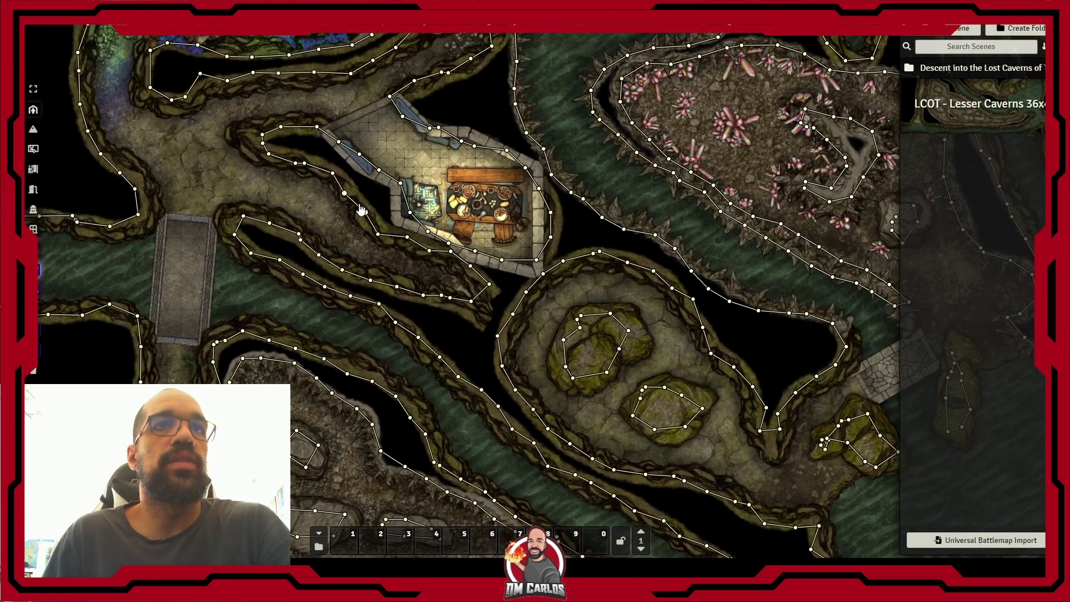
scroll(427, 194, up, 3)
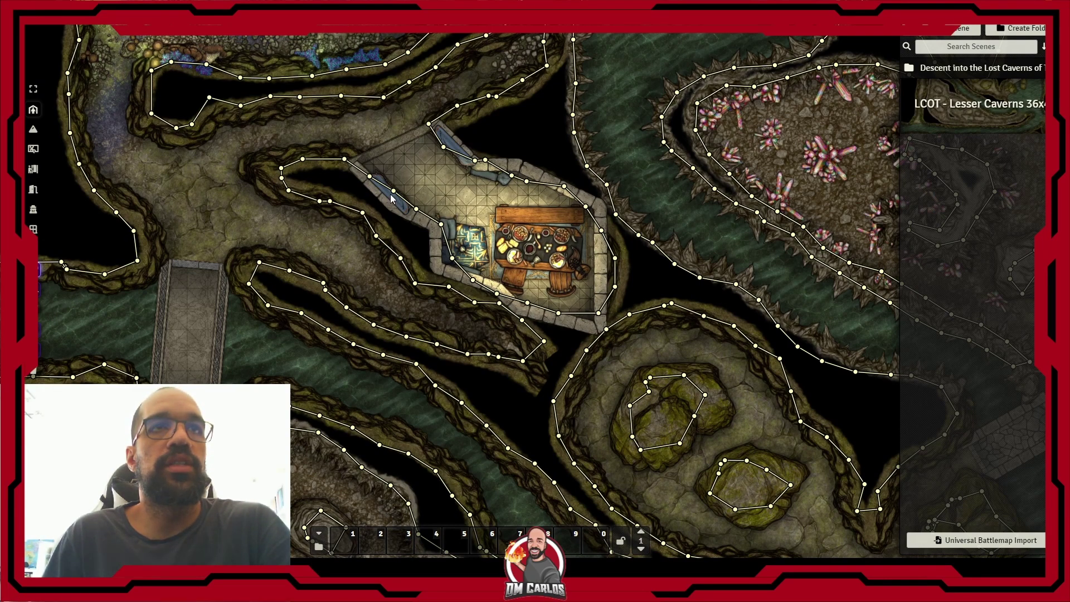
drag(387, 202, 389, 200)
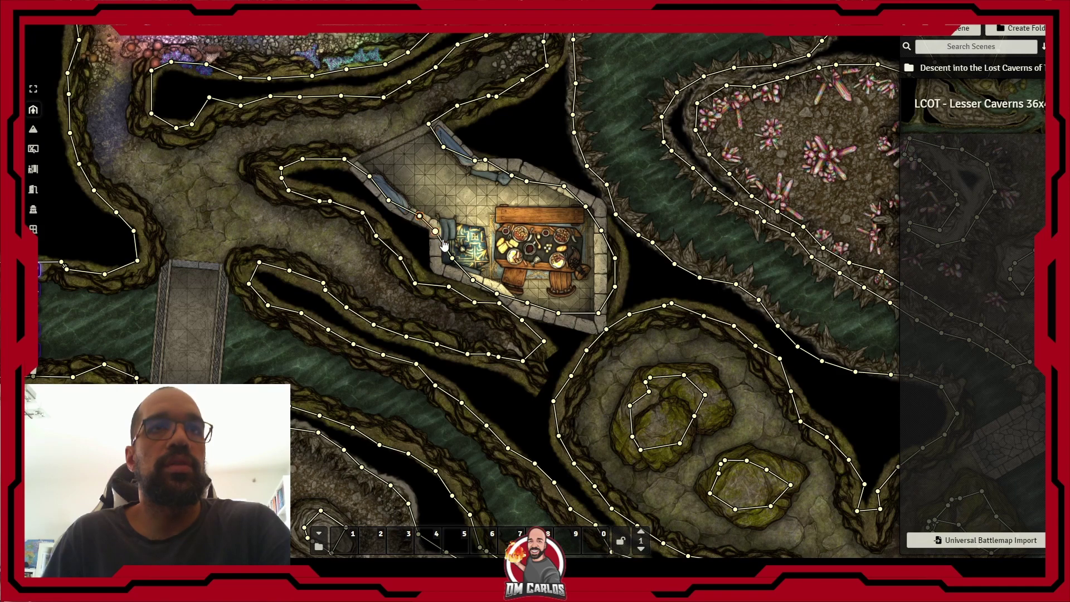
drag(452, 258, 436, 268)
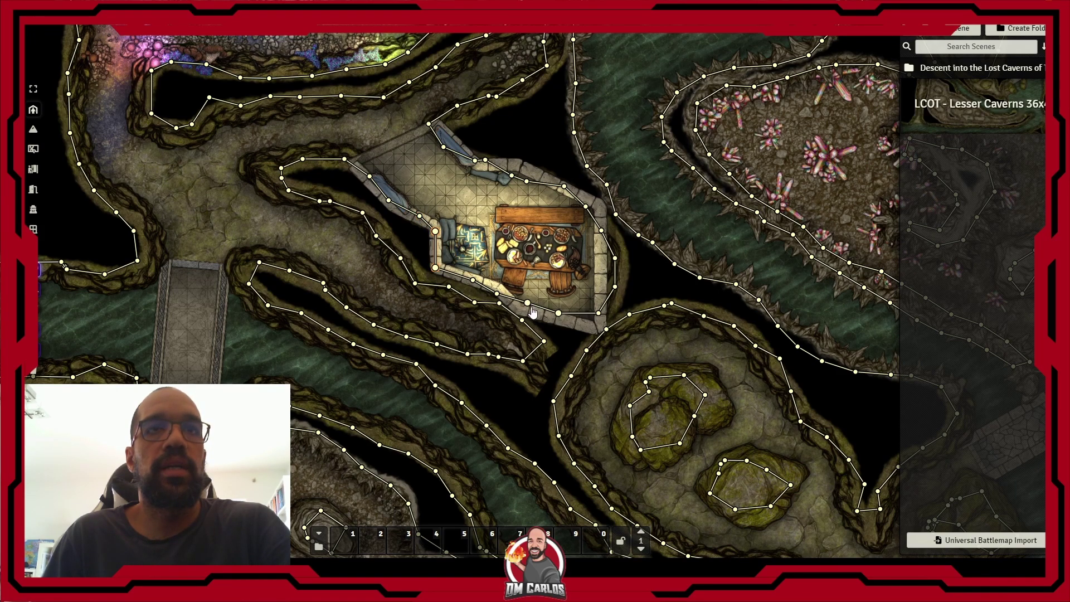
Step: Align the remaining wall points with the parlor's southern, eastern and northern stone walls, and return to the token layer
drag(539, 320, 539, 319)
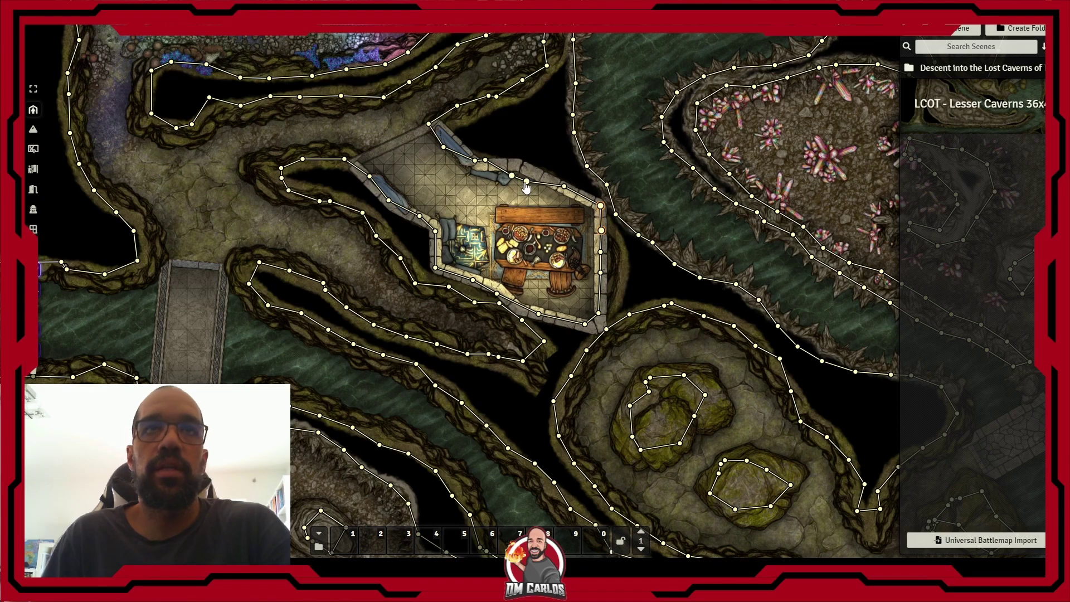
click(513, 165)
drag(418, 197, 438, 202)
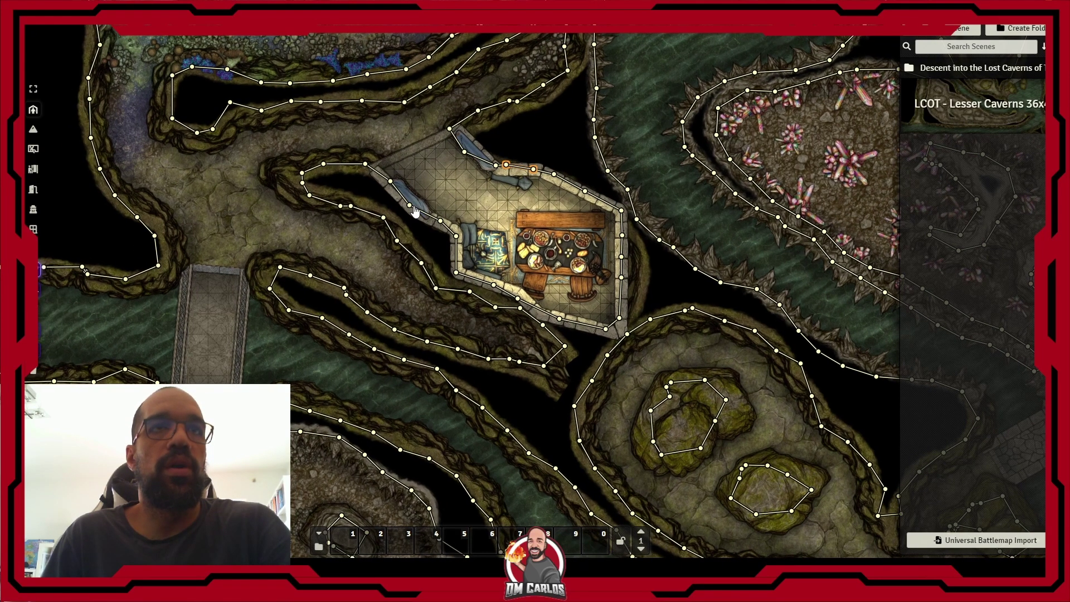
click(385, 189)
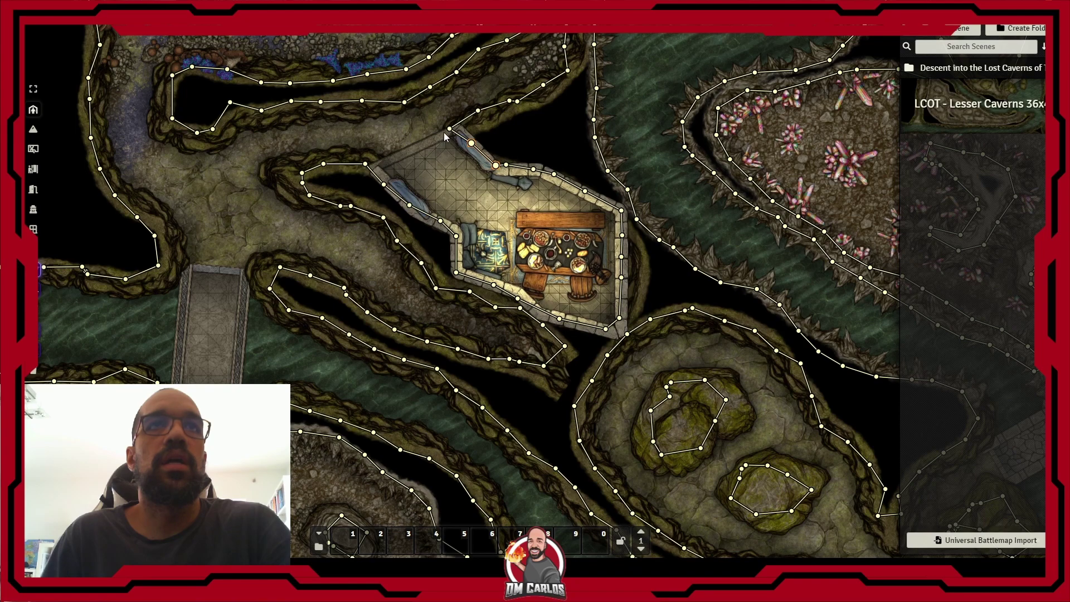
click(14, 89)
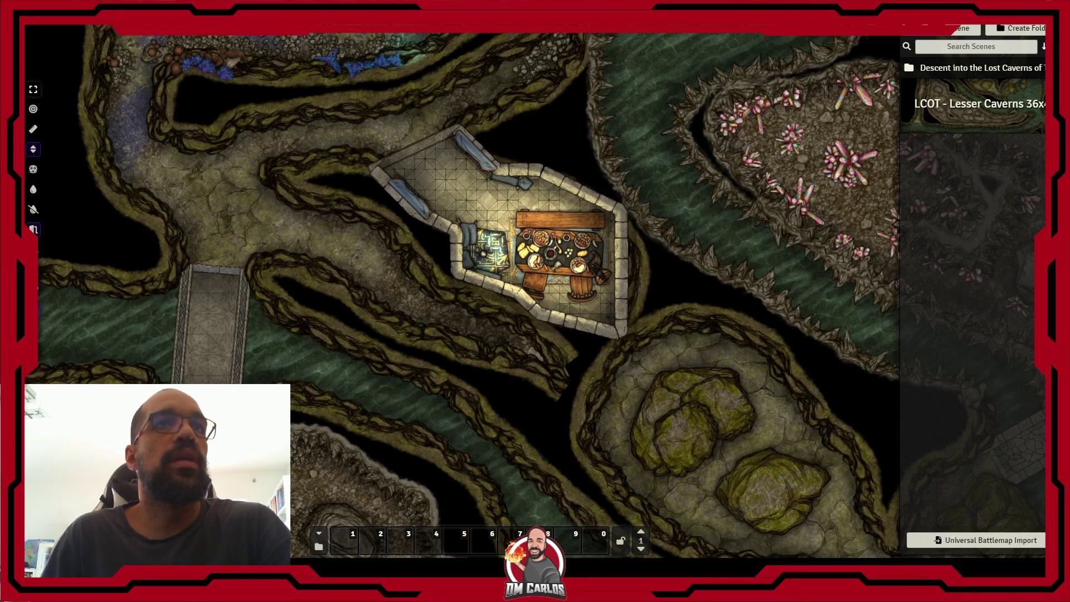
Step: Place the larger green slime tile beside the dark figure in the fungus passage, and LCOT - Lesser Caverns Green Slime S.webp southwest of it
scroll(369, 233, down, 4)
click(13, 129)
scroll(490, 440, down, 5)
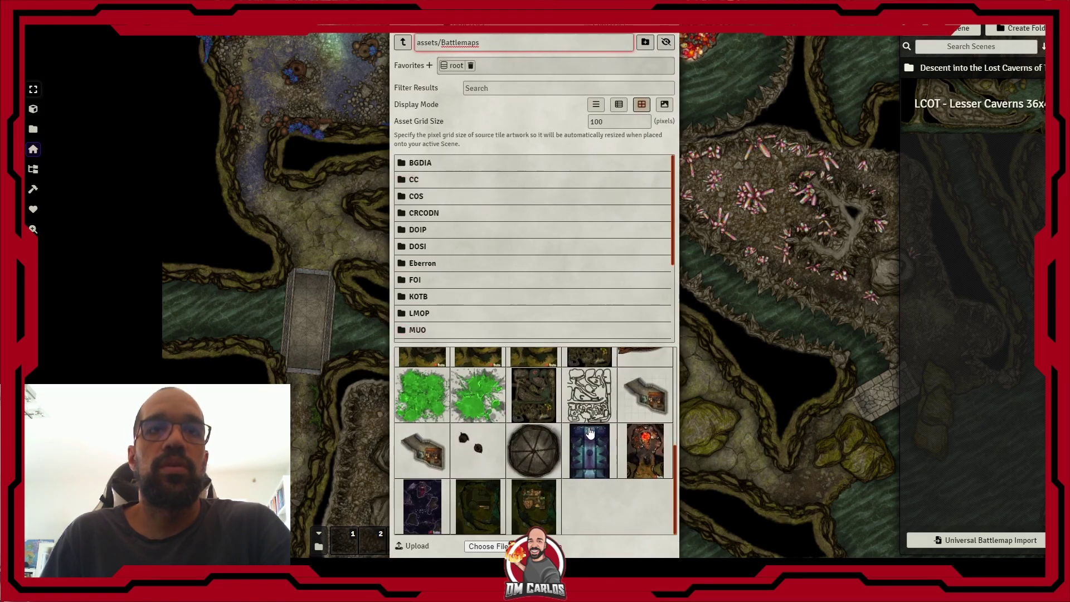
drag(842, 421, 615, 196)
drag(791, 393, 729, 278)
scroll(784, 254, up, 5)
drag(784, 254, 793, 232)
drag(425, 403, 807, 207)
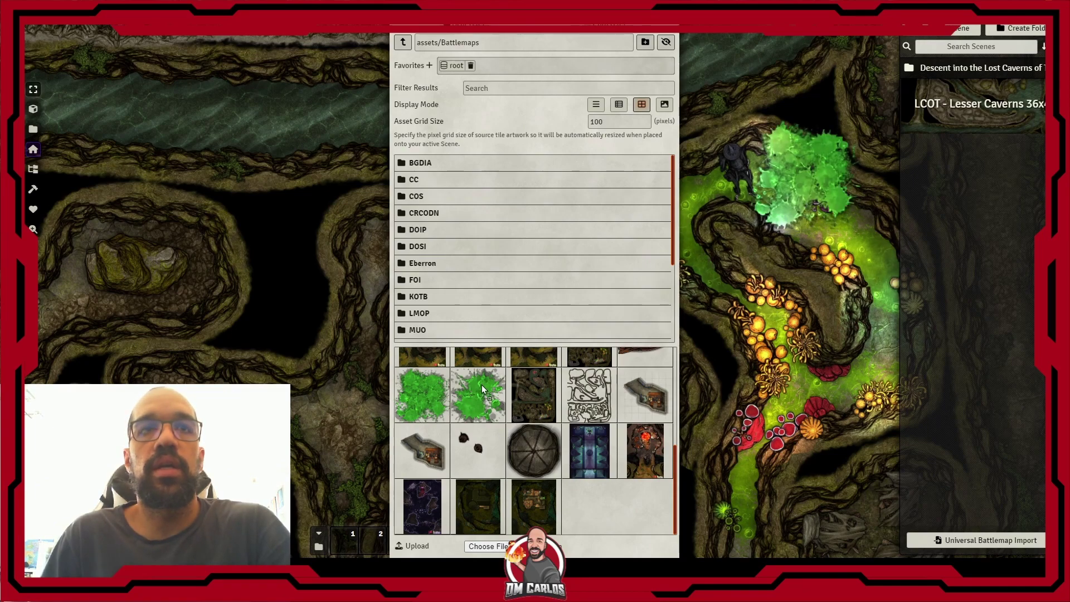
drag(738, 157, 736, 198)
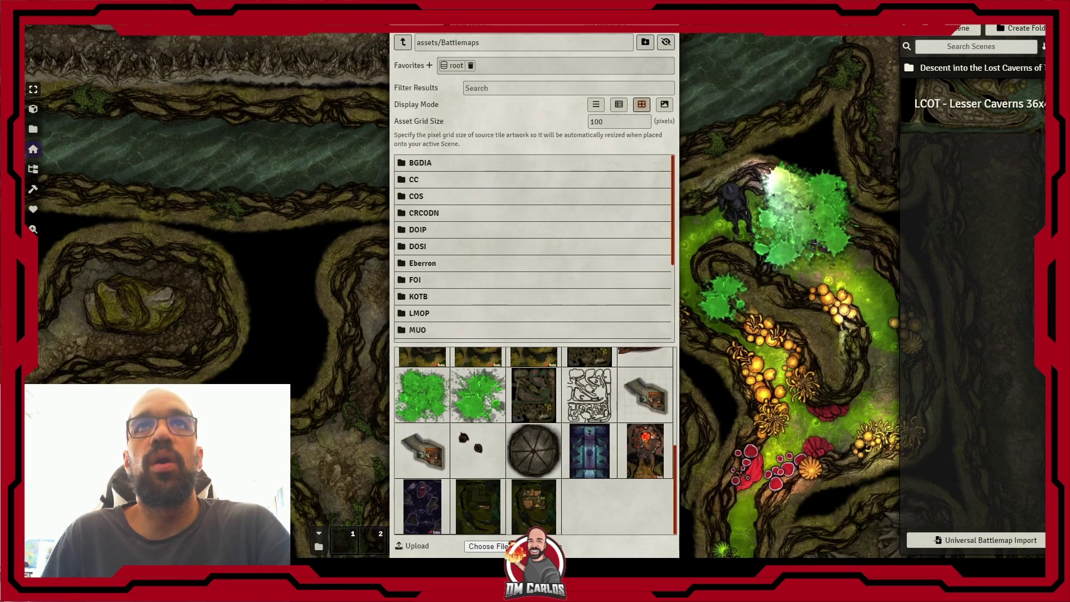
Step: Close the tile browser, try enlarging the larger green slime tile beside the dark figure, and rotate it in place
key(Escape)
drag(796, 221, 623, 219)
click(623, 219)
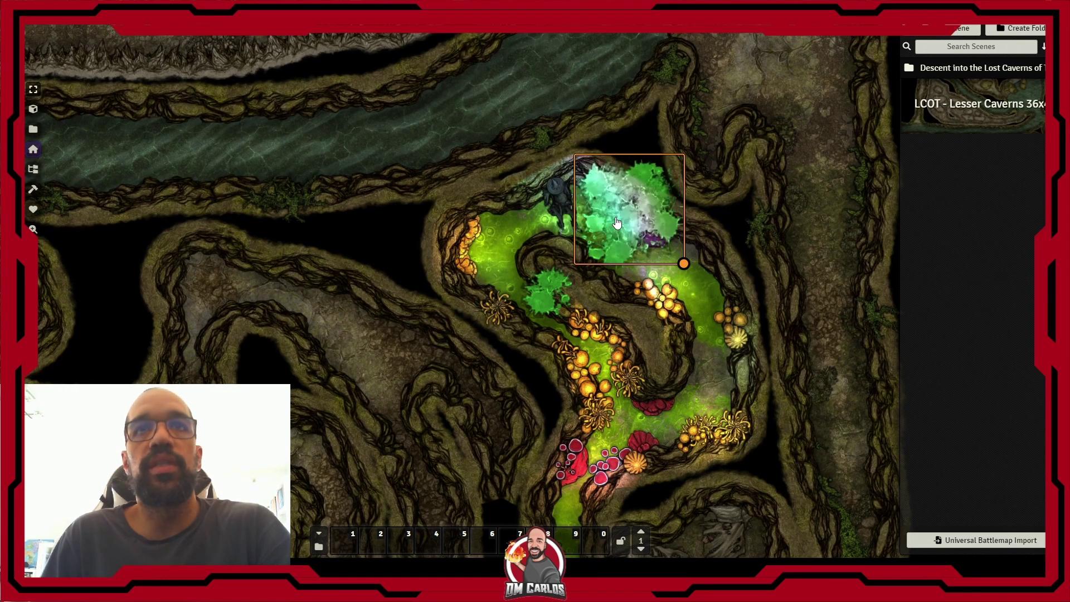
drag(683, 267, 801, 376)
mouse_move(742, 323)
mouse_down()
mouse_move(668, 233)
mouse_move(652, 241)
mouse_move(676, 249)
mouse_move(725, 325)
mouse_up()
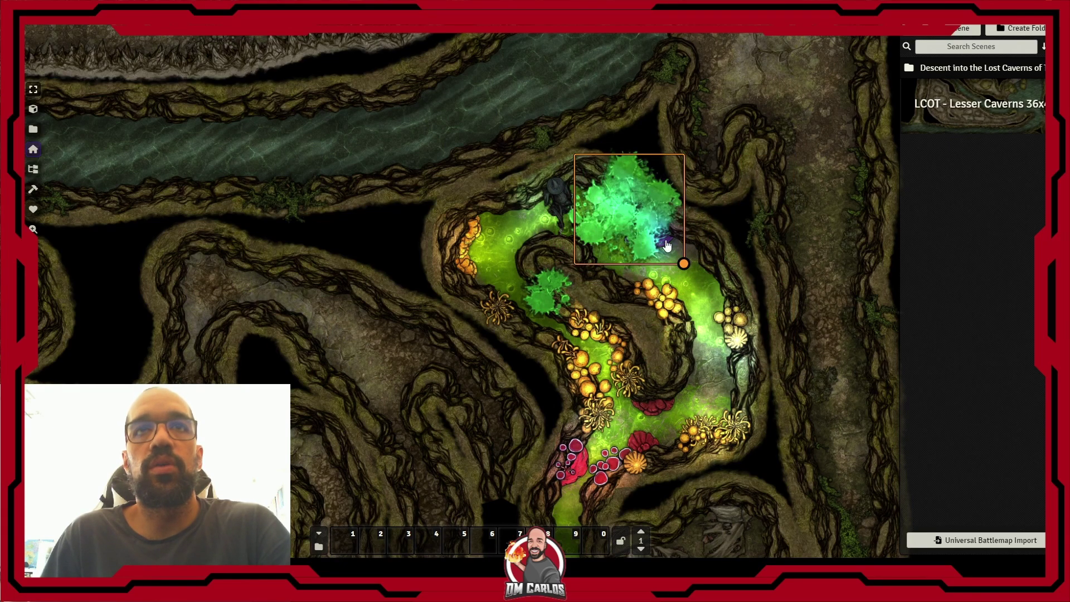
Step: Move the larger green slime tile west over the dark figure, make it overhead, and set its occlusion mode to None (Always Visible)
drag(612, 229, 559, 229)
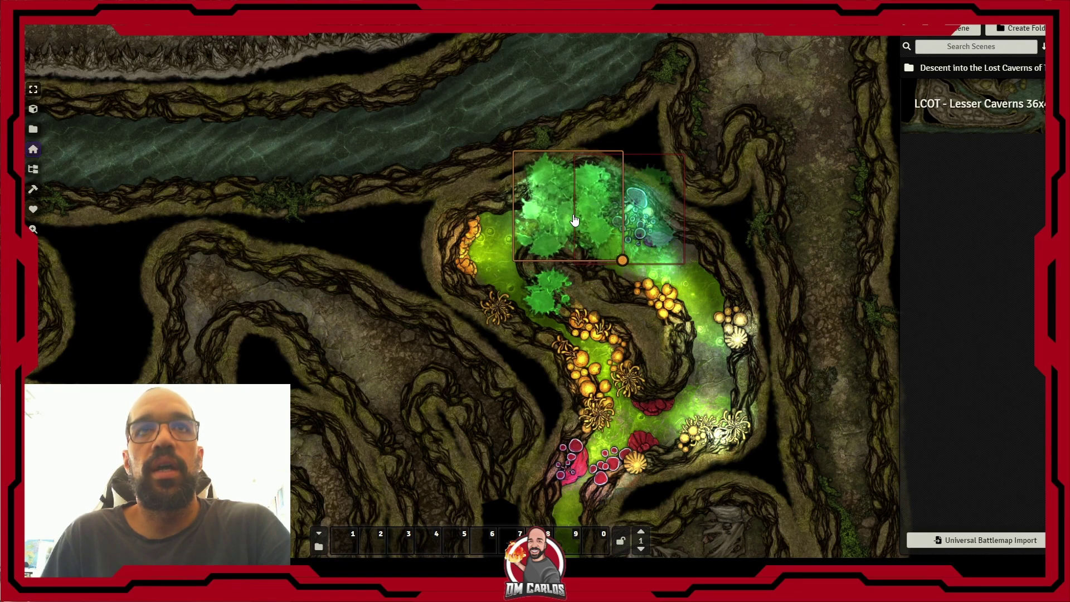
right_click(558, 226)
click(496, 162)
double_click(554, 211)
click(601, 243)
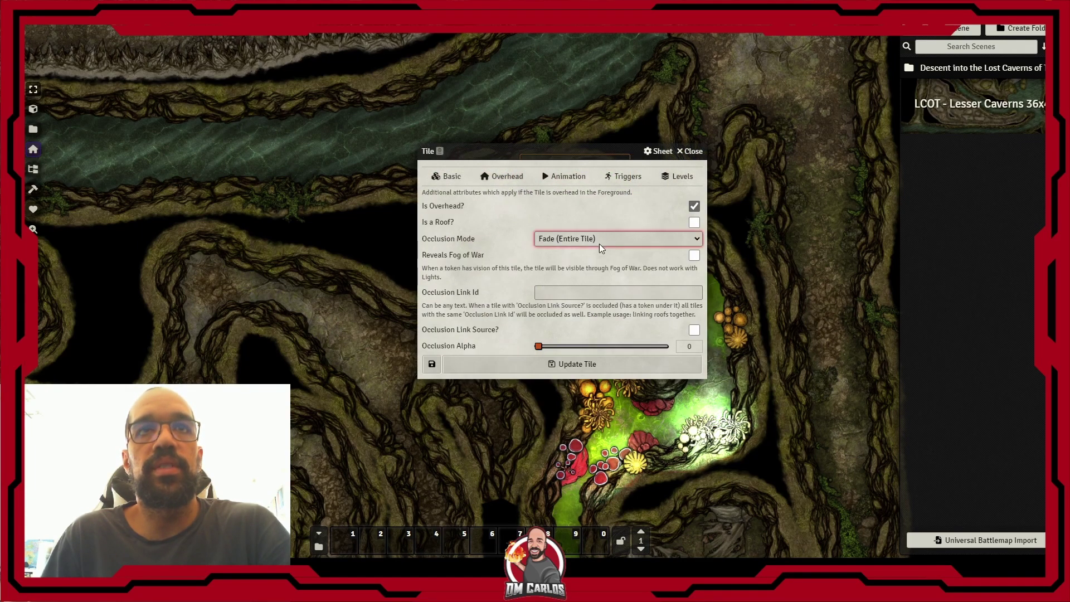
click(564, 253)
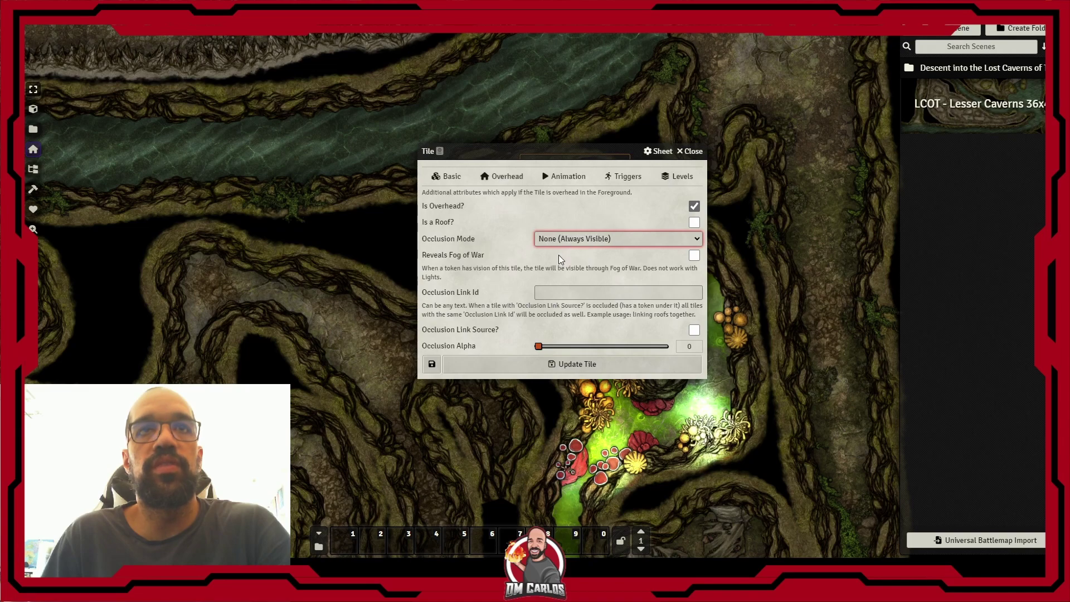
click(574, 364)
Step: Duplicate the larger green slime tile and place the copy over the passage's western bend
key(ctrl+c)
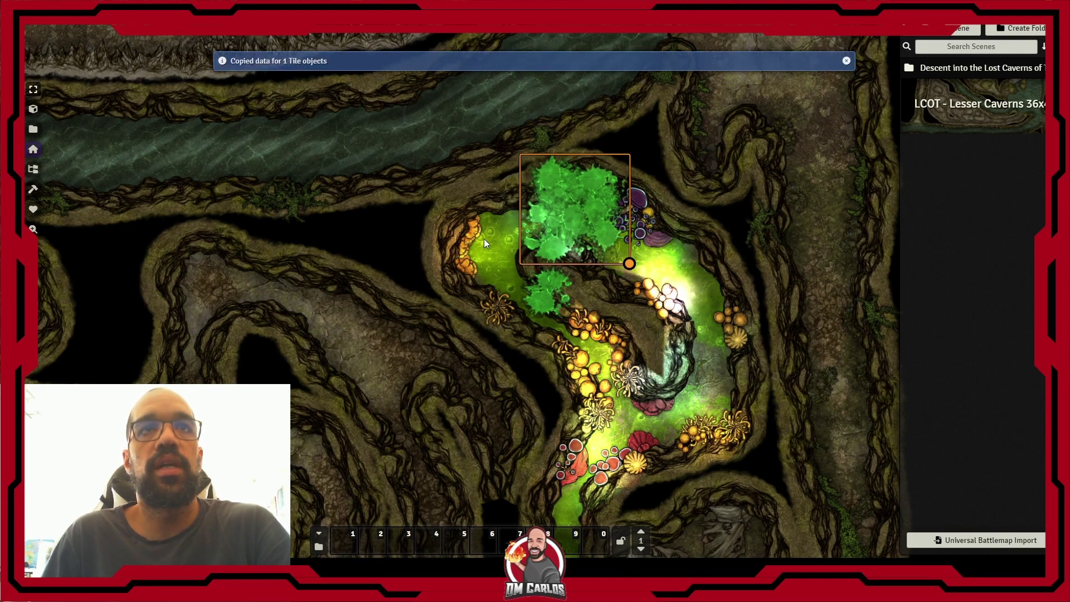
key(ctrl+v)
drag(491, 251, 468, 262)
Step: Shift the small green slime tile slightly west and place a copy of it by the purple mushrooms to the northeast
click(543, 311)
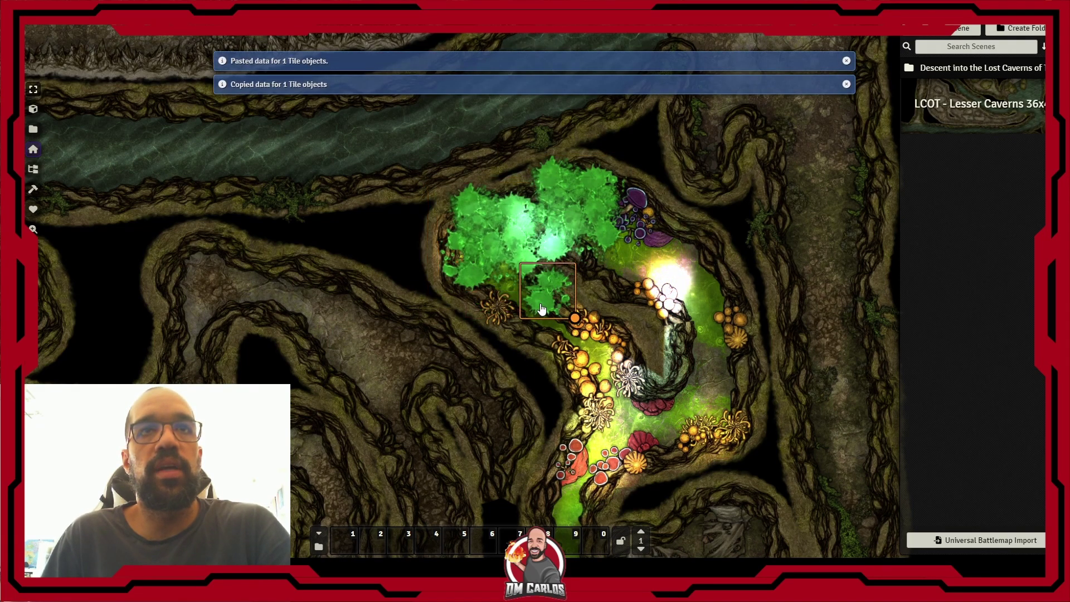
drag(542, 313, 516, 321)
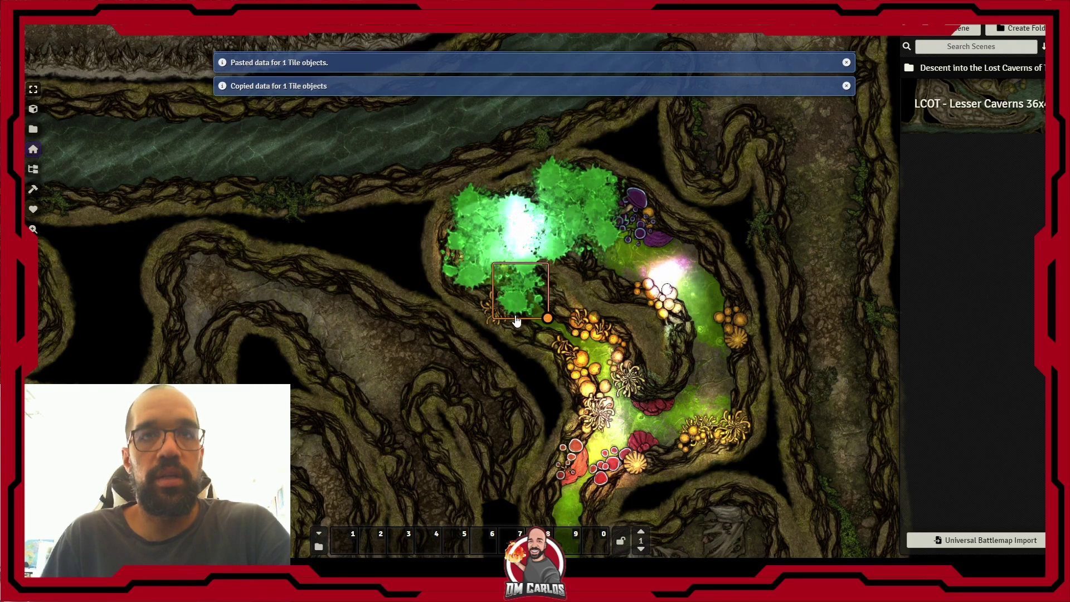
key(ctrl+c)
key(ctrl+v)
drag(594, 349, 622, 240)
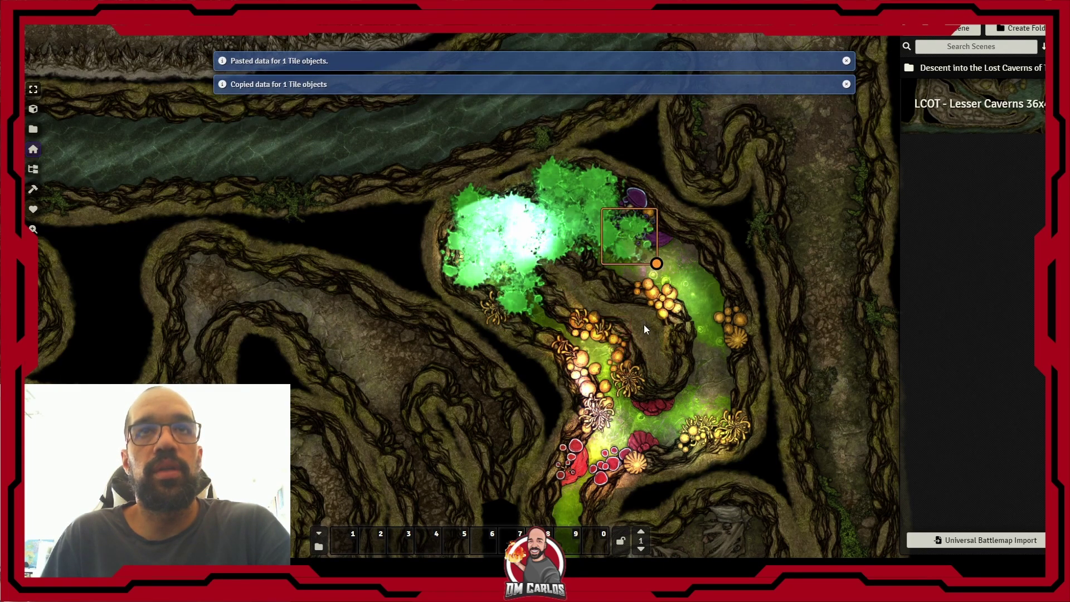
drag(408, 142, 717, 354)
click(530, 248)
key(ctrl+a)
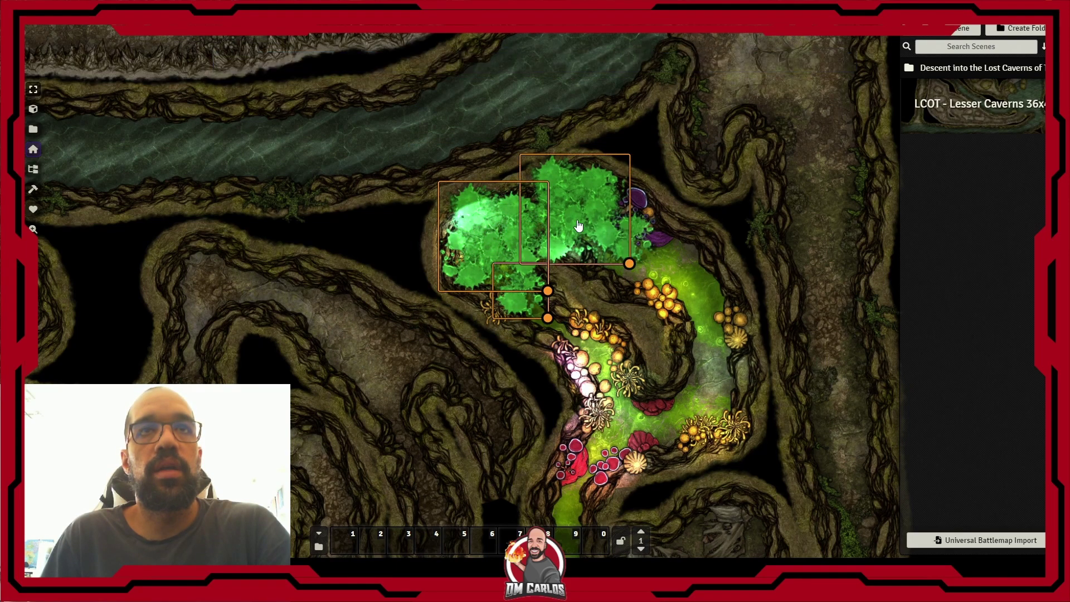
Step: Set the occlusion mode of the small southwestern green slime tile to None (Always Visible)
click(519, 305)
right_click(519, 306)
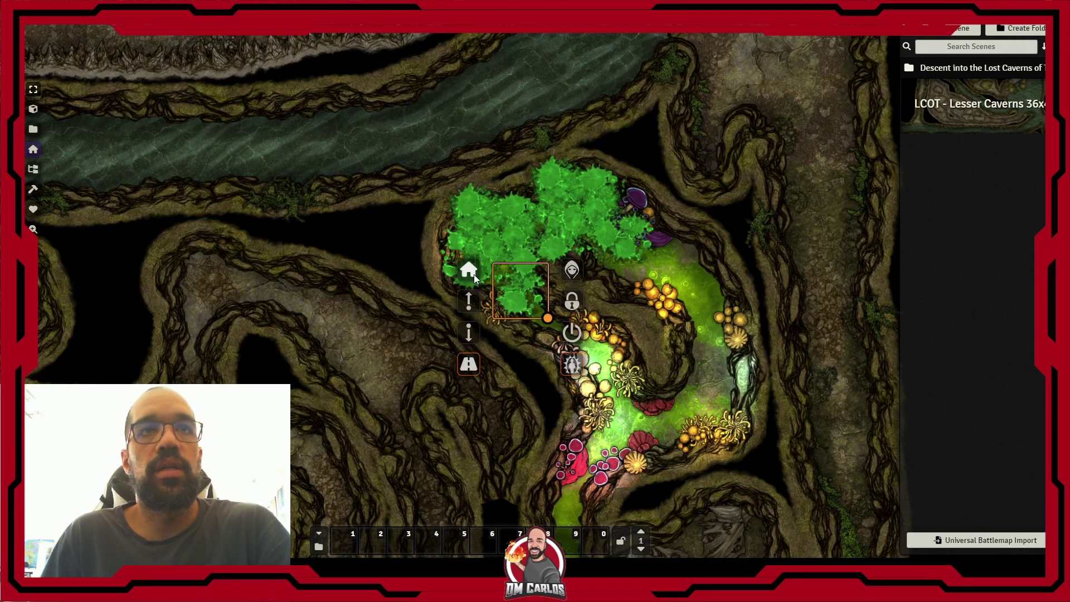
double_click(524, 305)
click(502, 176)
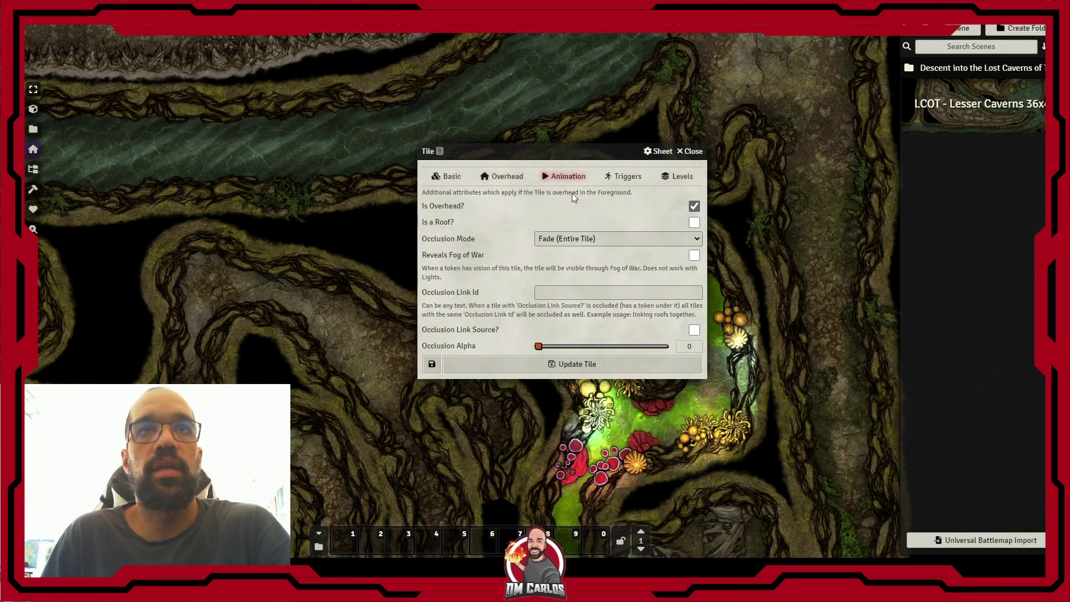
click(578, 242)
click(570, 365)
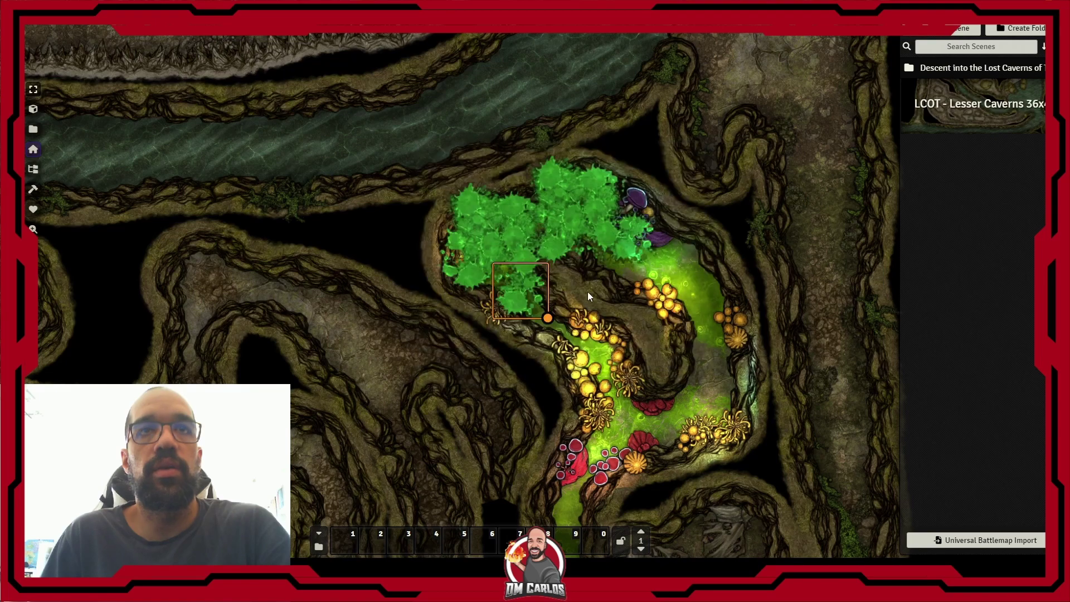
Step: Set the occlusion mode of the small green slime tile by the purple mushrooms to None (Always Visible)
click(648, 248)
right_click(649, 244)
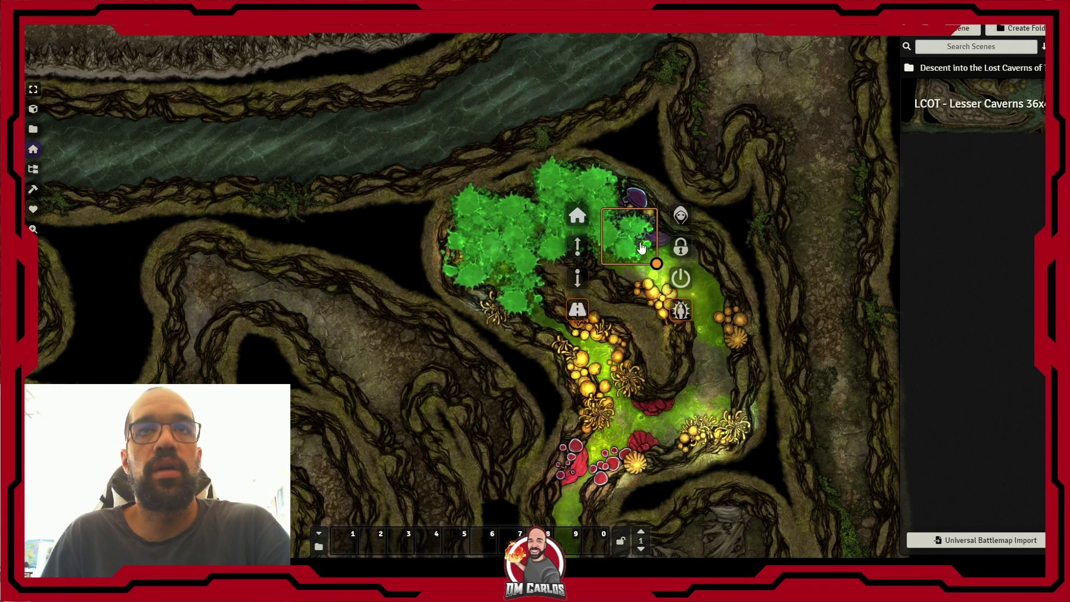
double_click(649, 241)
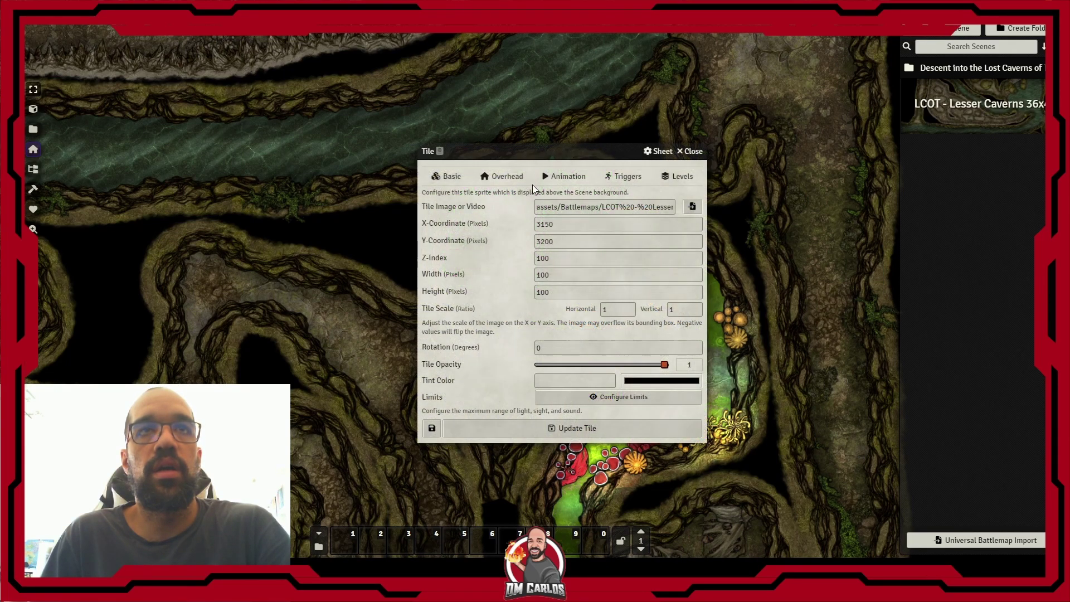
click(503, 177)
click(574, 251)
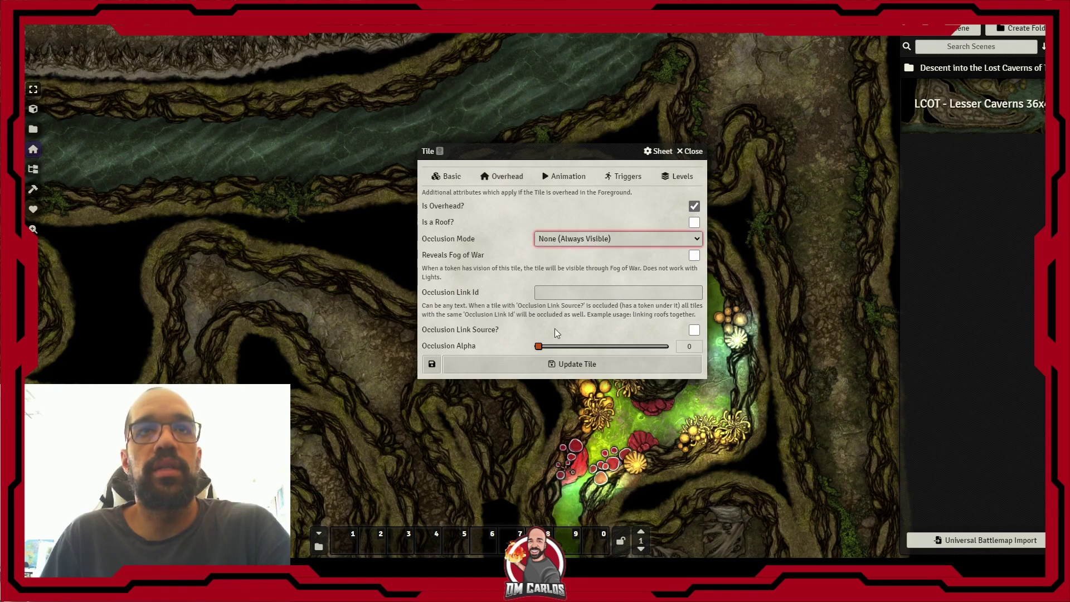
click(557, 364)
Step: Select all four green slime tiles on the foreground layer, hide them from players, and return to the token layer
drag(342, 97, 694, 359)
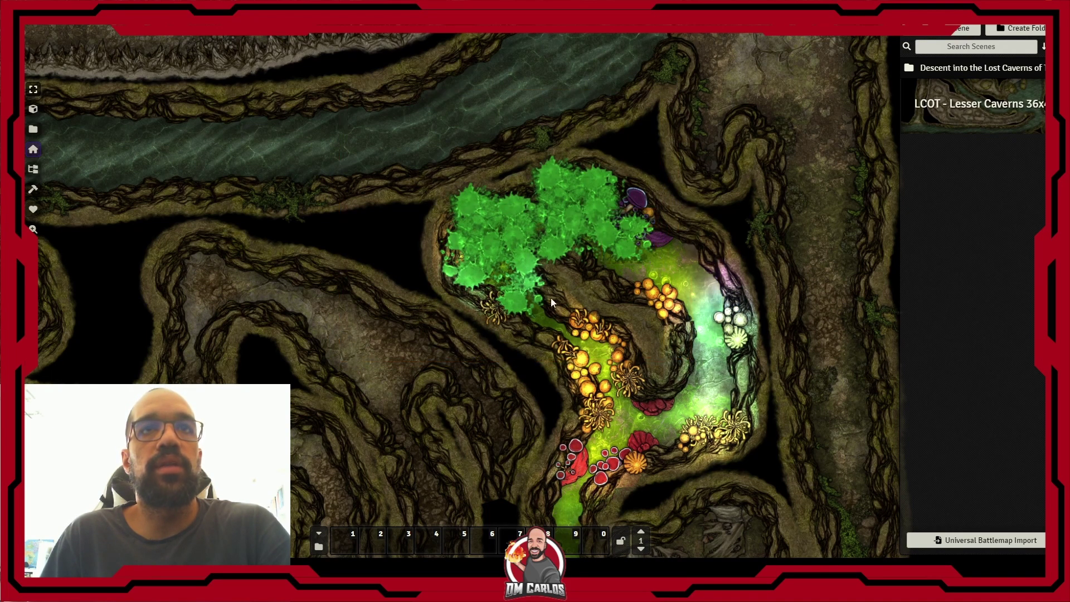
click(33, 157)
drag(386, 149, 688, 317)
right_click(583, 222)
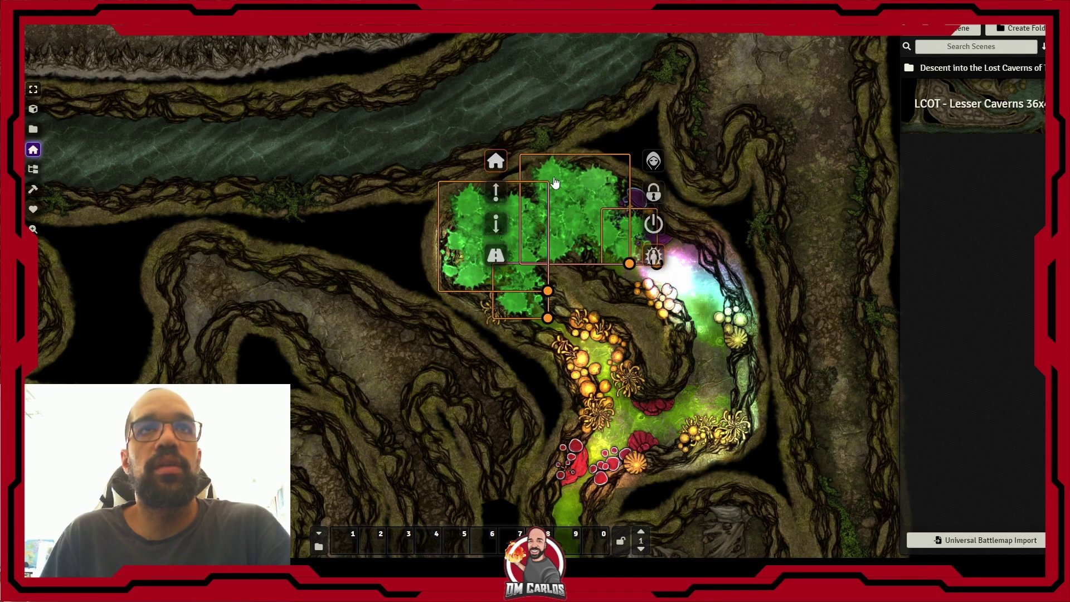
click(661, 160)
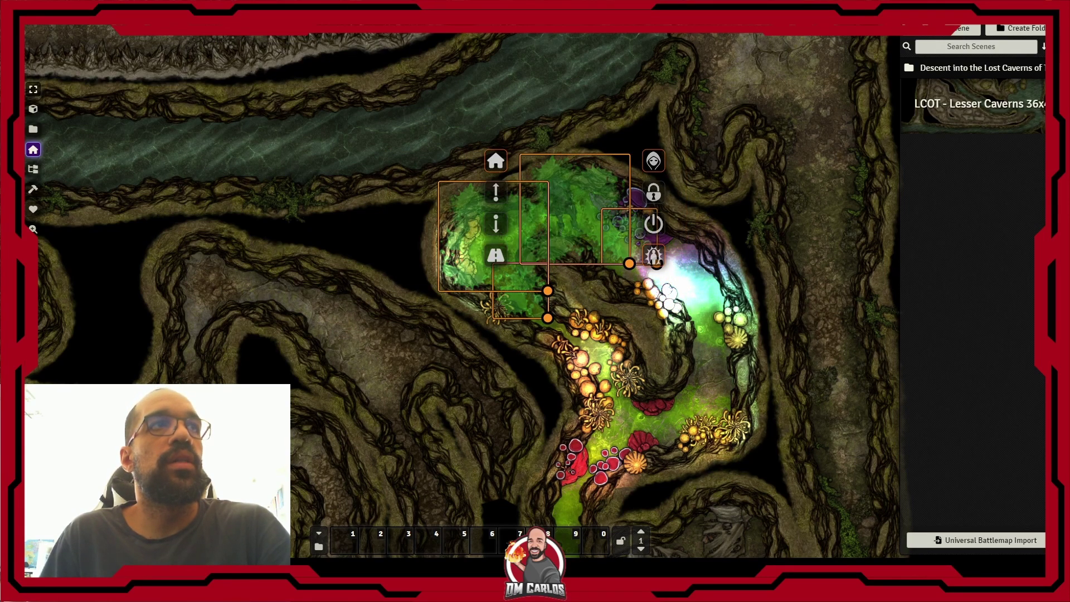
click(13, 89)
drag(624, 353, 608, 397)
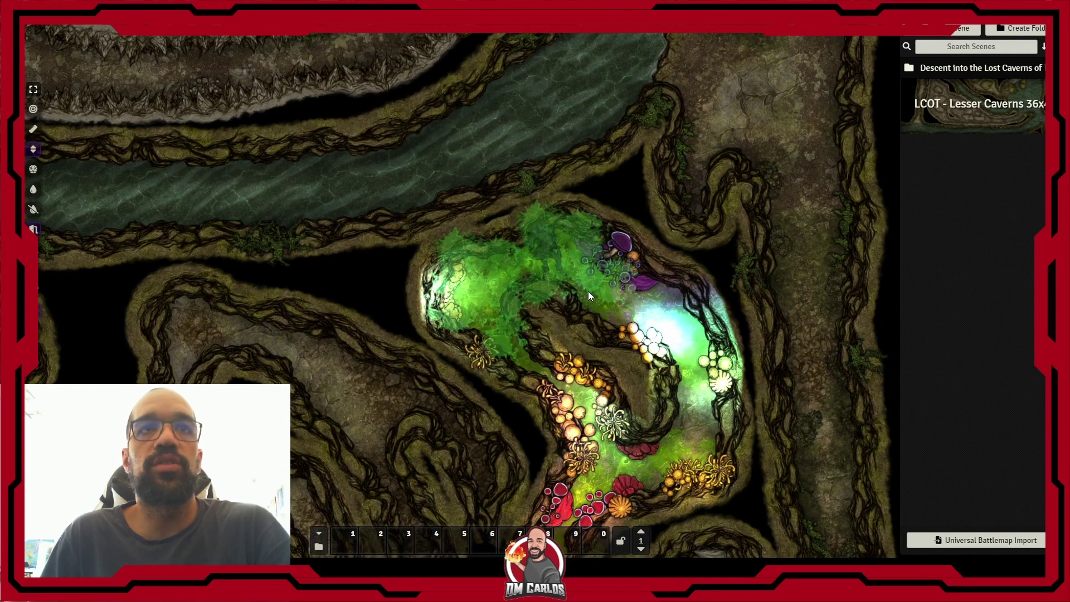
Step: Reveal the northern large green slime tile, hide it again, and return to the token layer
click(13, 129)
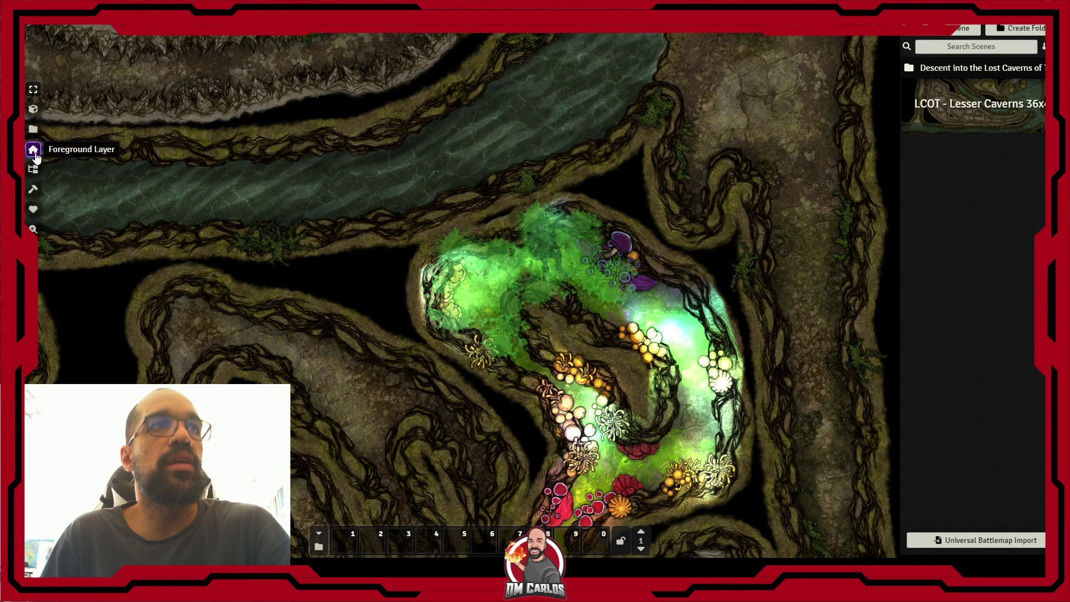
right_click(567, 255)
click(639, 208)
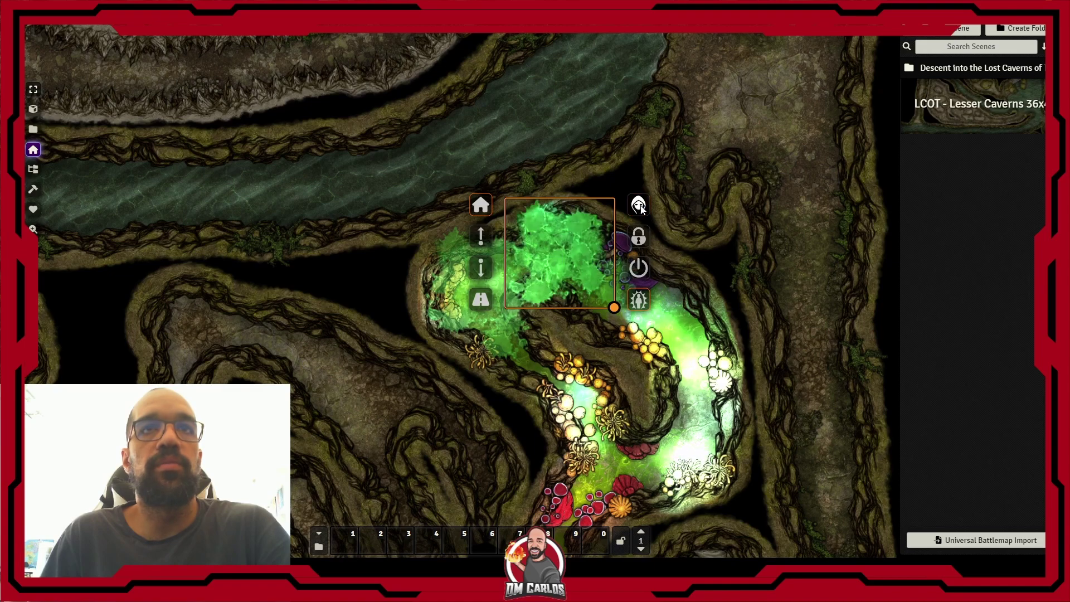
click(640, 207)
click(640, 207)
click(13, 89)
Step: Examine the fungus caverns, the river passages and the lake's western shore for the next tile's location
scroll(483, 273, down, 5)
drag(407, 334, 459, 251)
scroll(524, 323, down, 5)
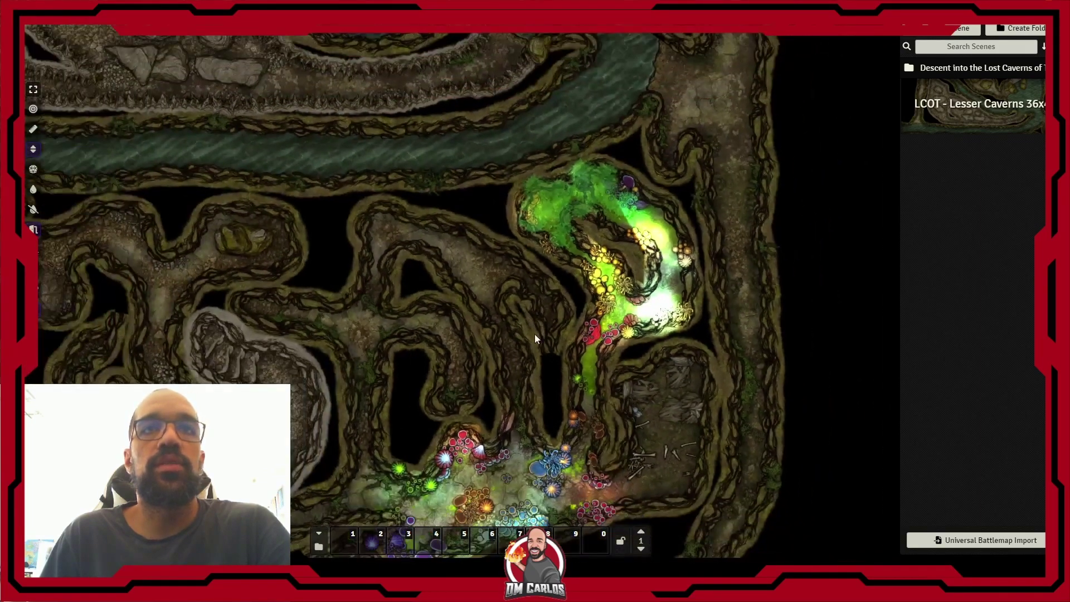
drag(518, 354, 543, 262)
drag(463, 292, 624, 254)
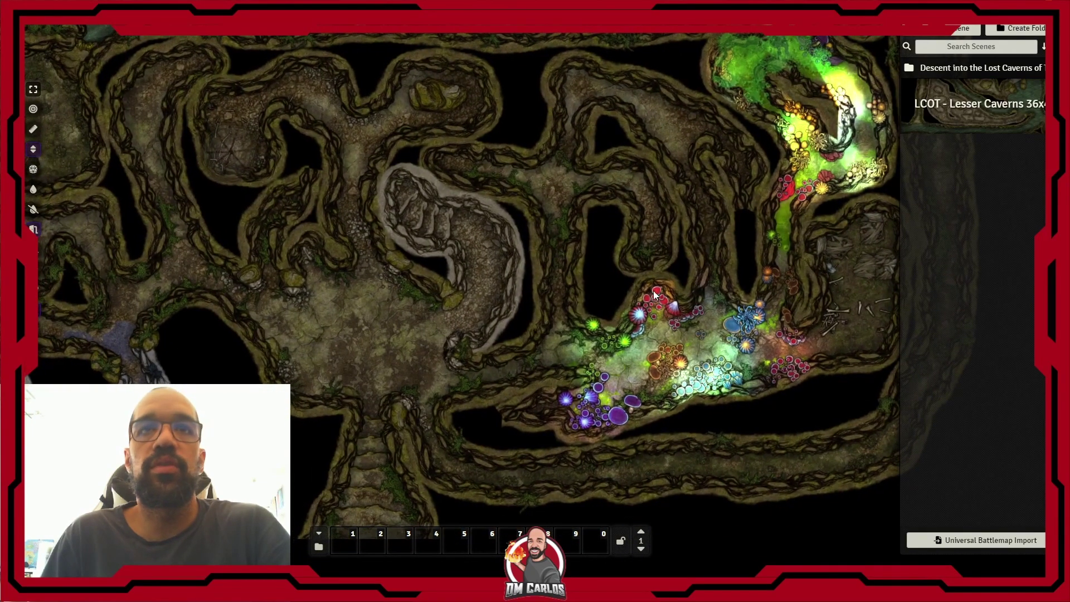
drag(648, 299, 547, 369)
drag(419, 293, 545, 405)
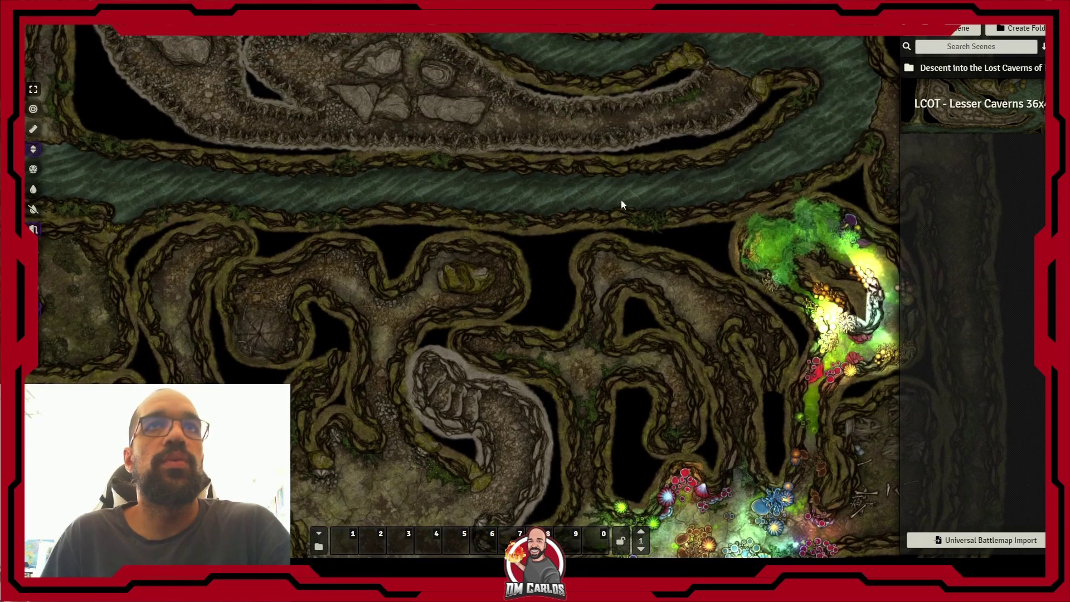
drag(620, 186, 513, 403)
drag(580, 229, 542, 291)
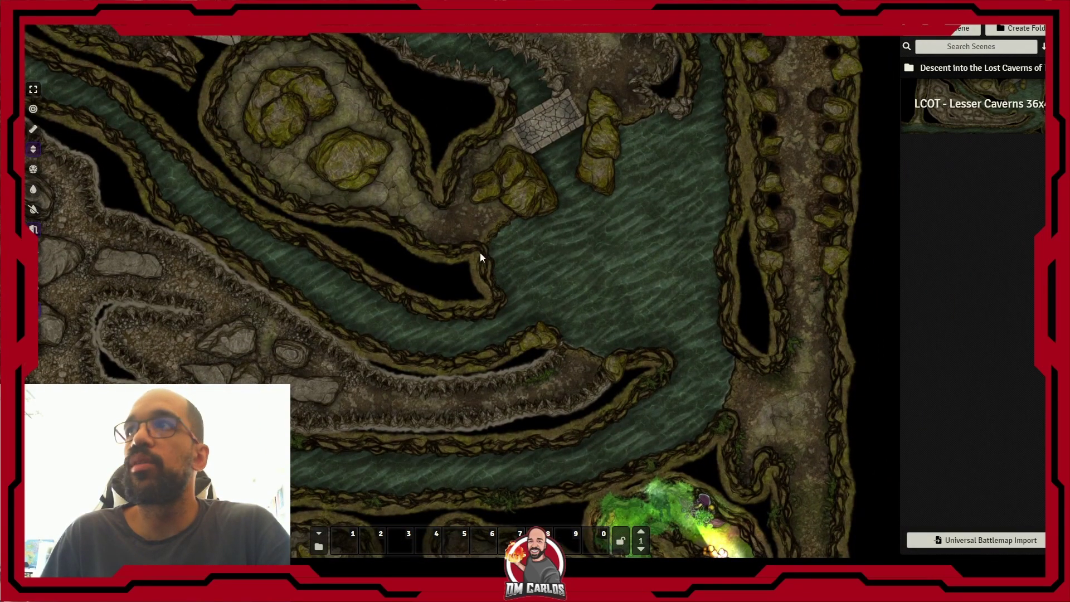
Step: Place the wooden boat tile from assets/Battlemaps on the lake's western shore below the mossy boulders, rotated to point northeast
click(14, 130)
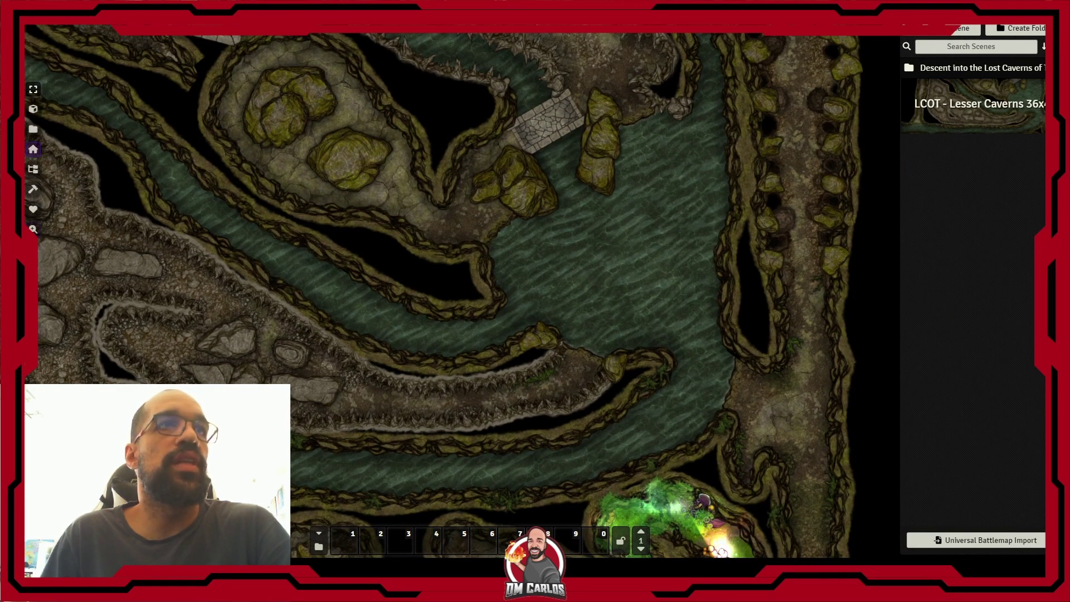
click(34, 131)
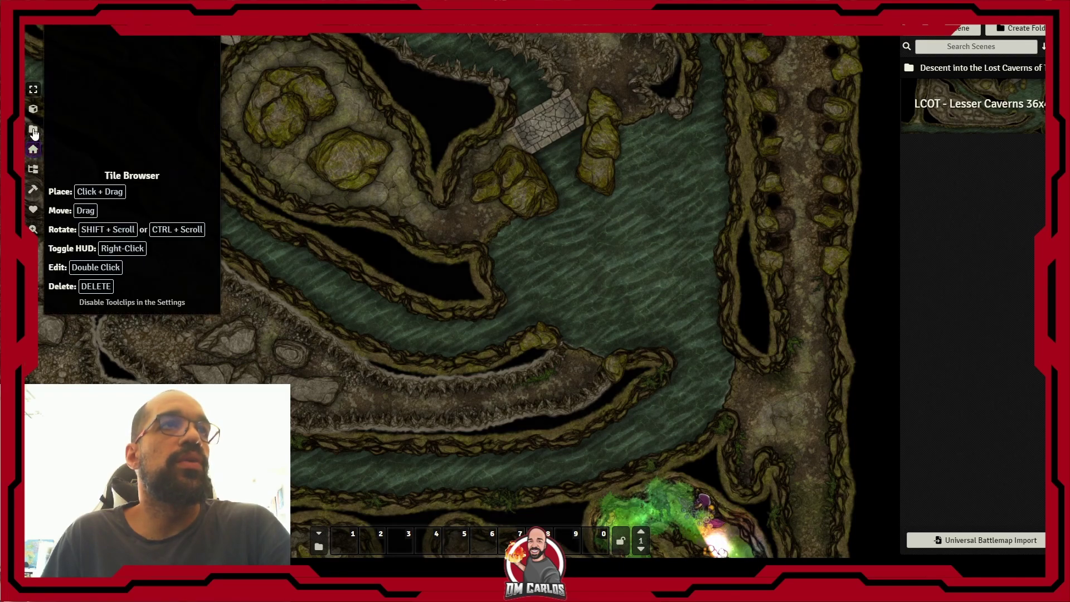
scroll(490, 409, down, 10)
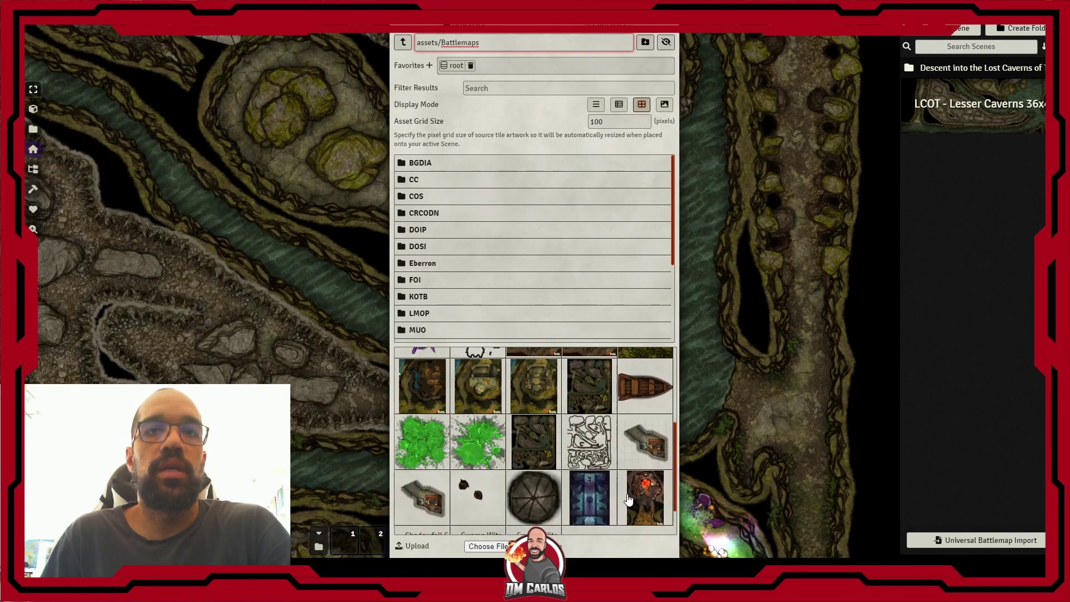
scroll(647, 397, up, 1)
drag(648, 399, 740, 342)
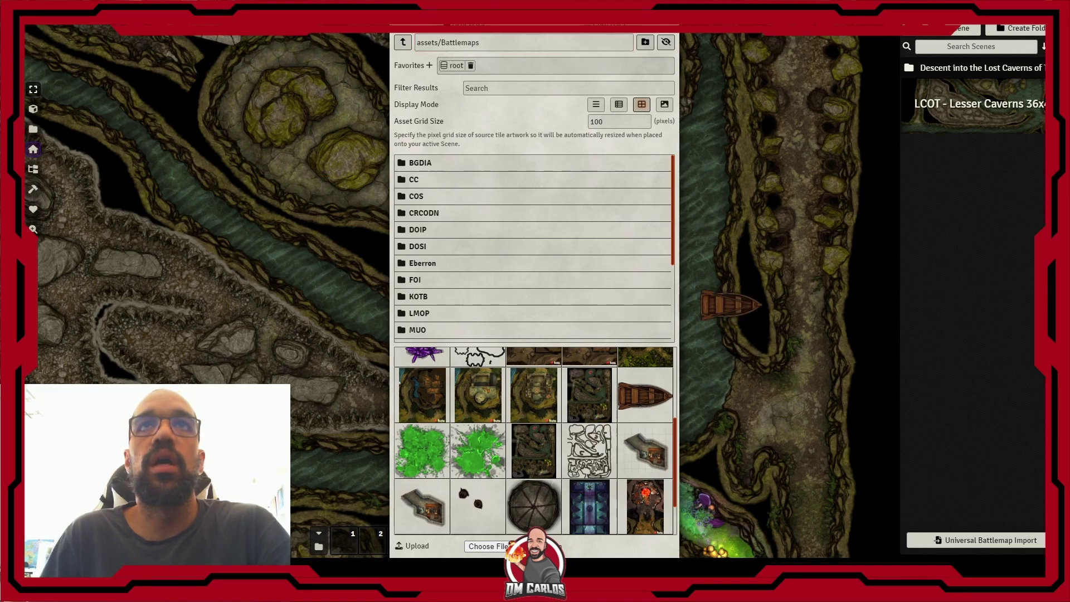
drag(730, 304, 504, 259)
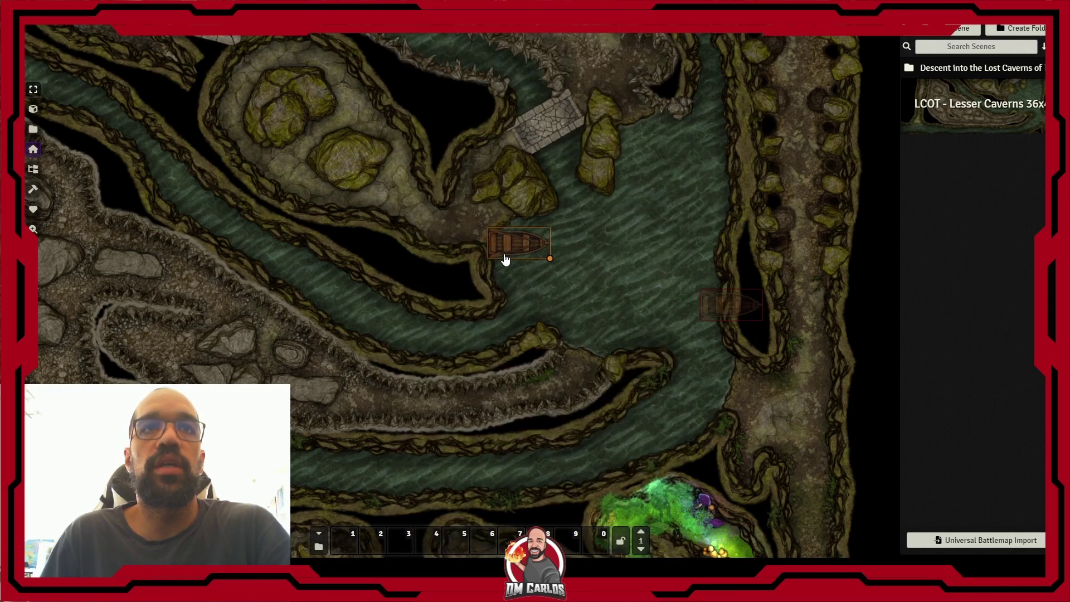
scroll(506, 262, up, 3)
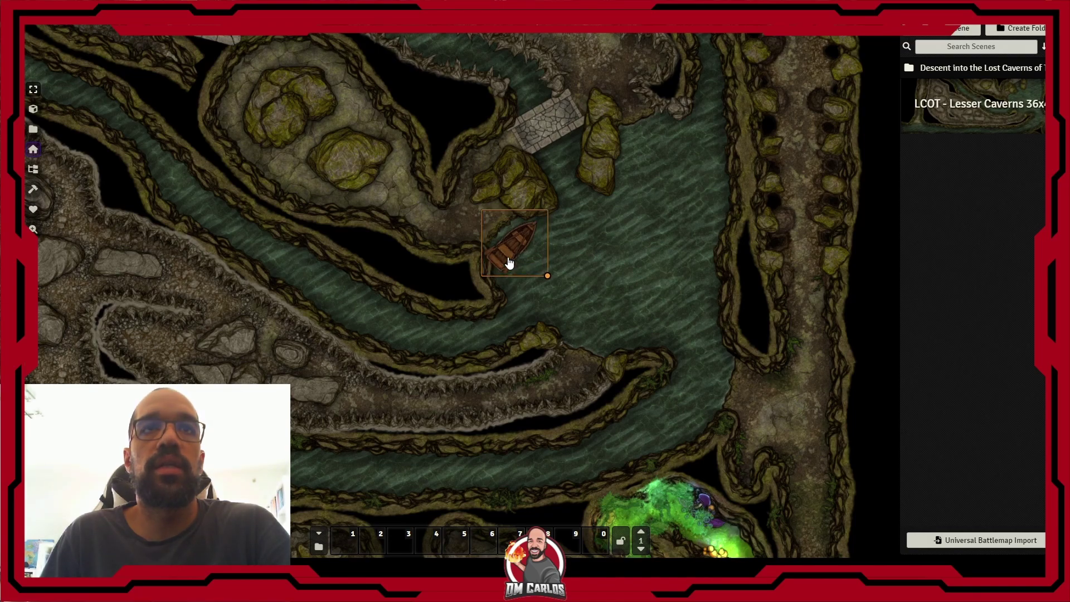
Step: Place the Lesser Caverns overlay tile from assets/Battlemaps on the foreground layer so that it covers the whole map
drag(533, 308, 664, 372)
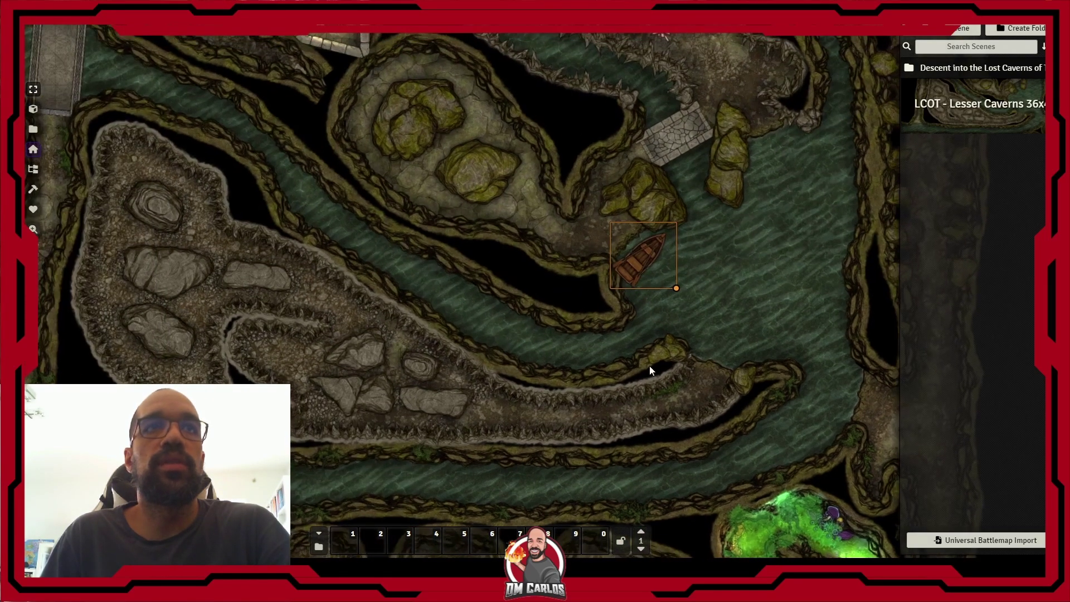
scroll(478, 359, down, 2)
drag(478, 359, 604, 262)
drag(458, 464, 535, 468)
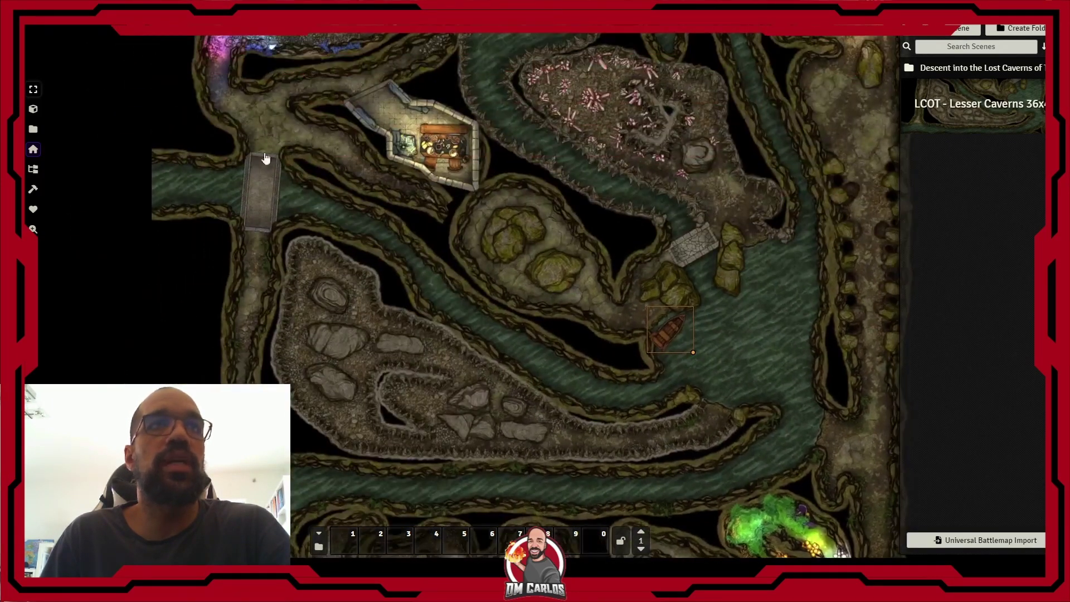
drag(365, 285, 527, 336)
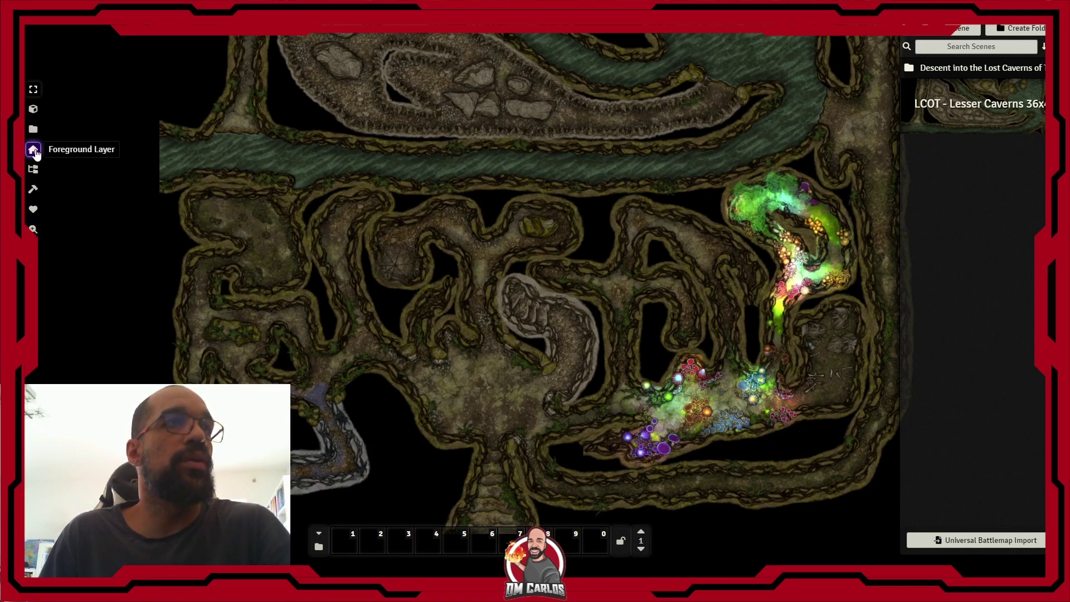
click(33, 128)
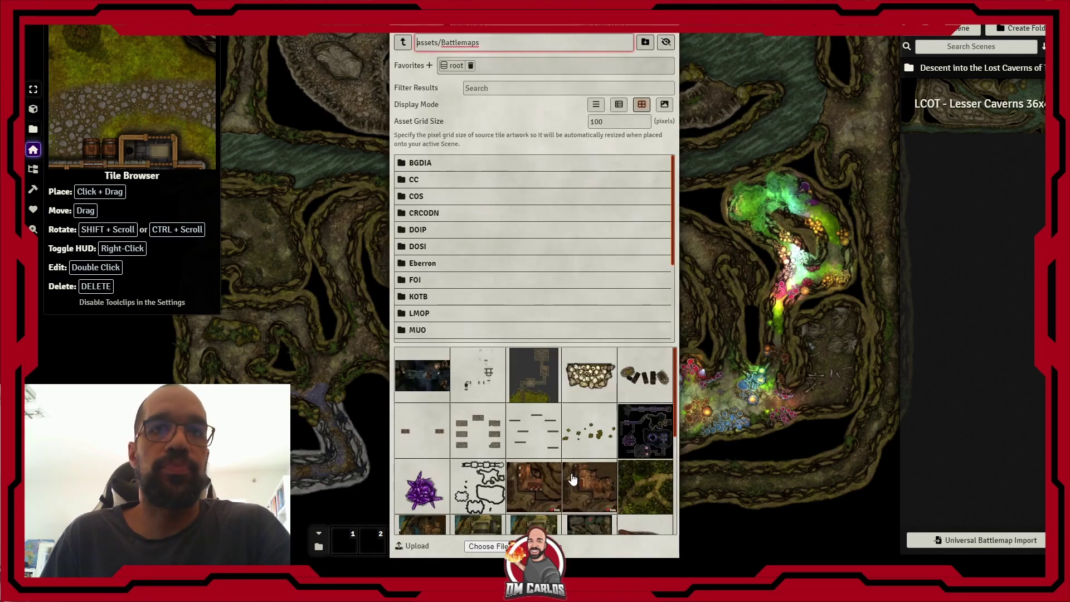
scroll(572, 478, down, 5)
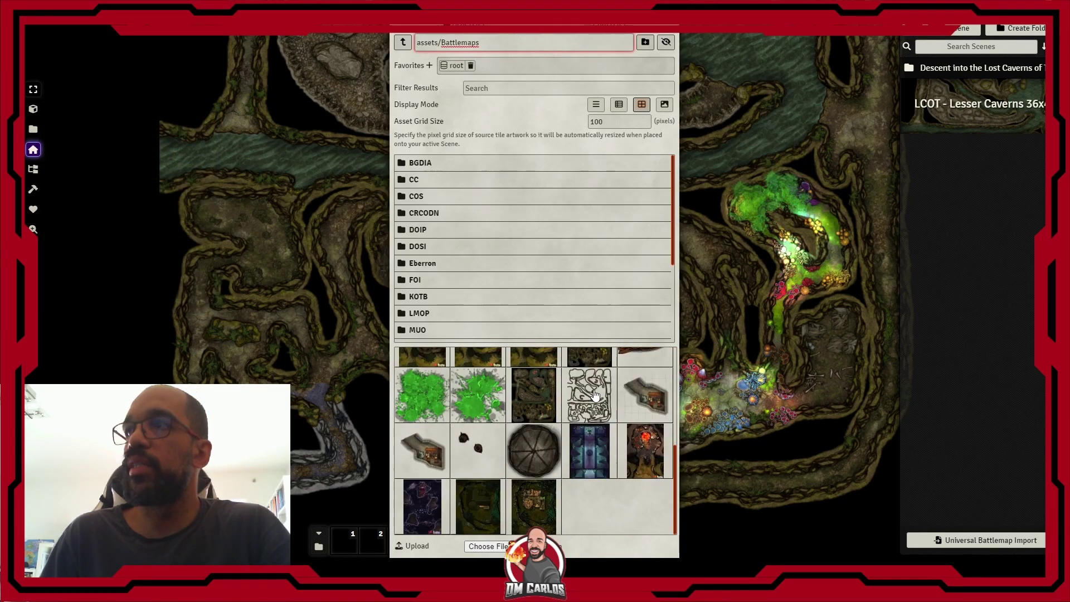
drag(535, 25, 913, 25)
scroll(611, 211, down, 2)
scroll(584, 205, down, 1)
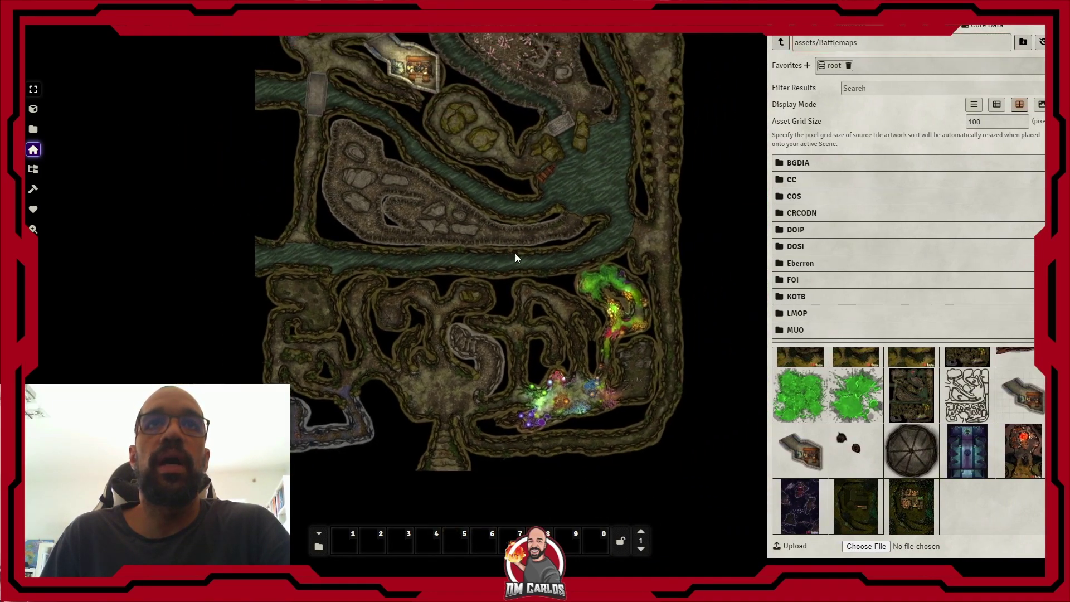
drag(518, 250, 537, 302)
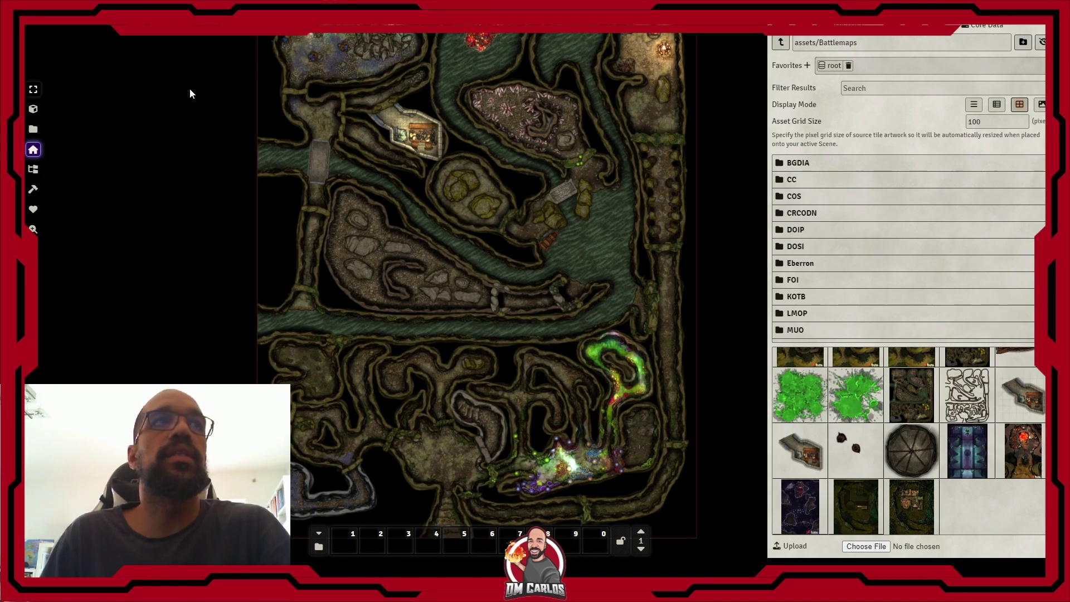
drag(713, 213, 707, 182)
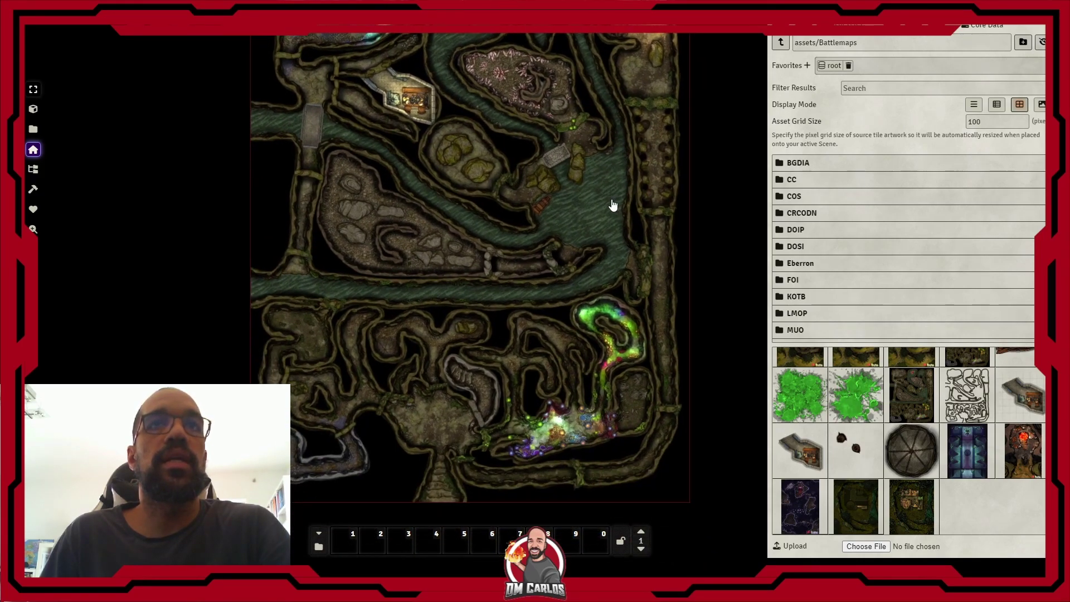
Step: Set the overlay tile's occlusion mode to None (Always Visible) and its opacity to 0.8, and return to the token layer
double_click(614, 204)
click(501, 177)
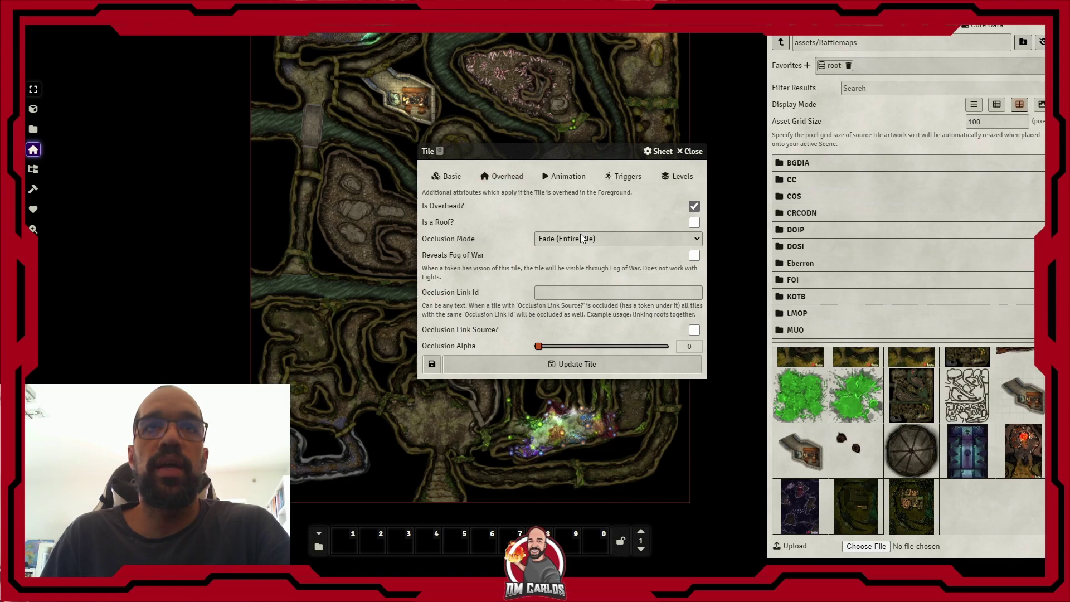
click(559, 247)
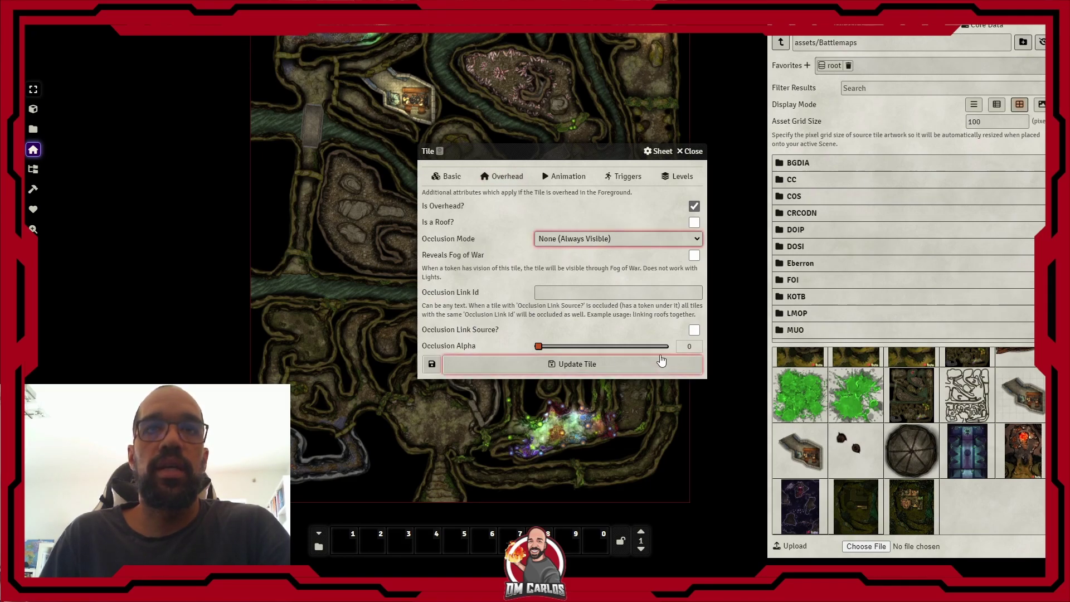
click(451, 177)
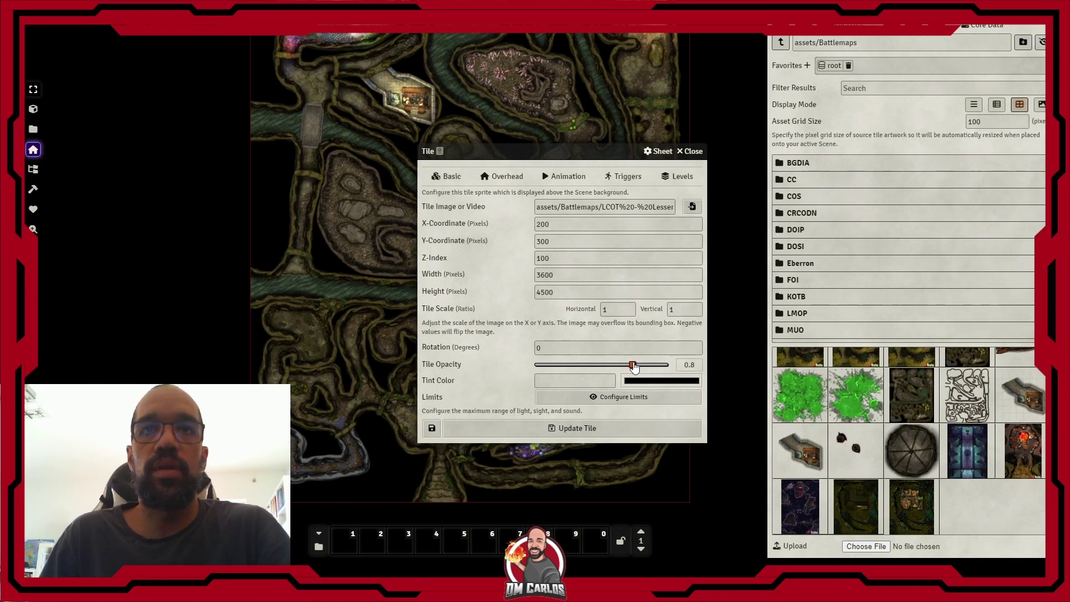
click(597, 433)
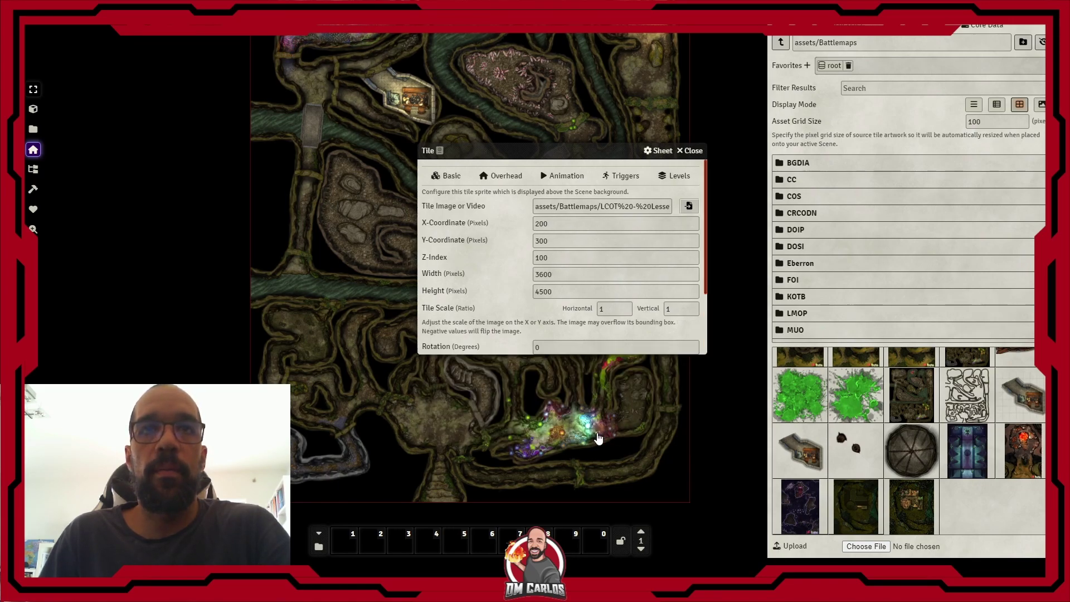
click(12, 89)
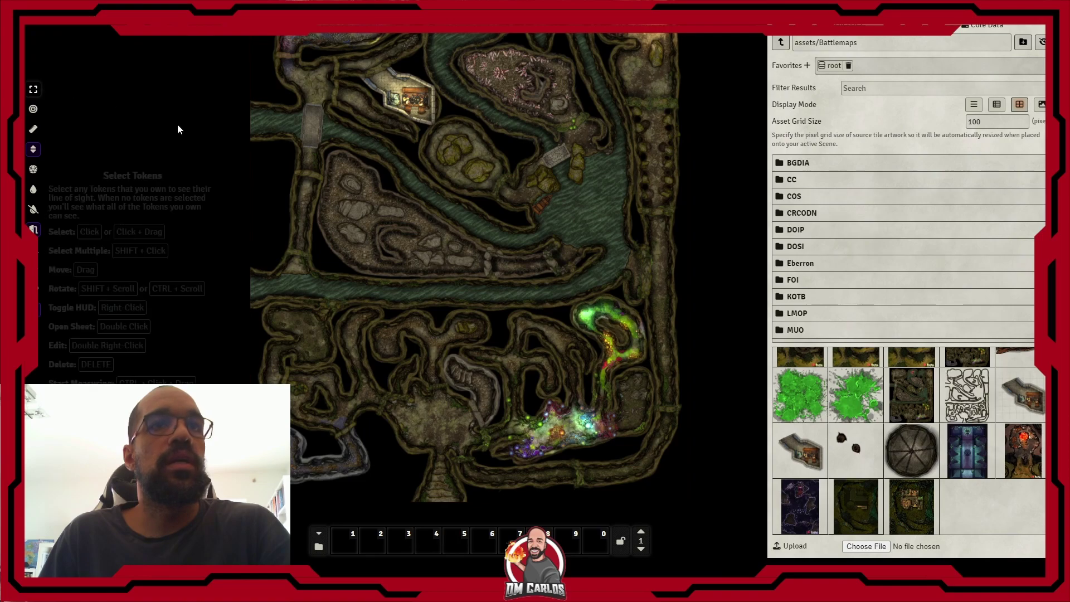
Step: Examine how the overlay's mossy arches and wall edges line up around the entrance cavern and its tunnel mouths
drag(443, 439, 510, 312)
scroll(532, 326, up, 6)
scroll(533, 326, up, 4)
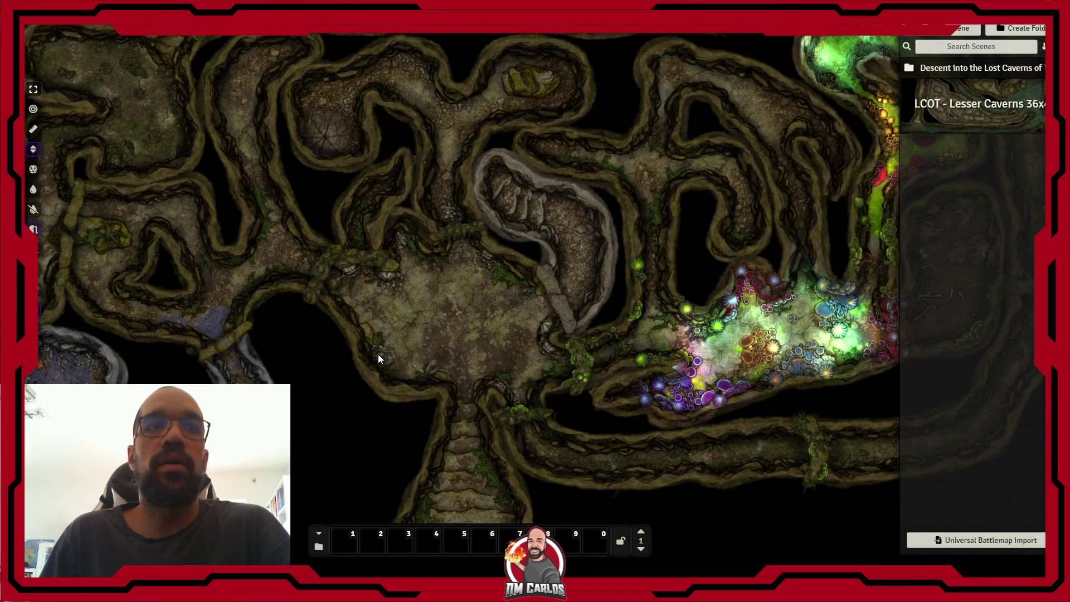
scroll(524, 302, down, 3)
scroll(437, 397, up, 3)
drag(476, 333, 515, 267)
scroll(460, 373, up, 6)
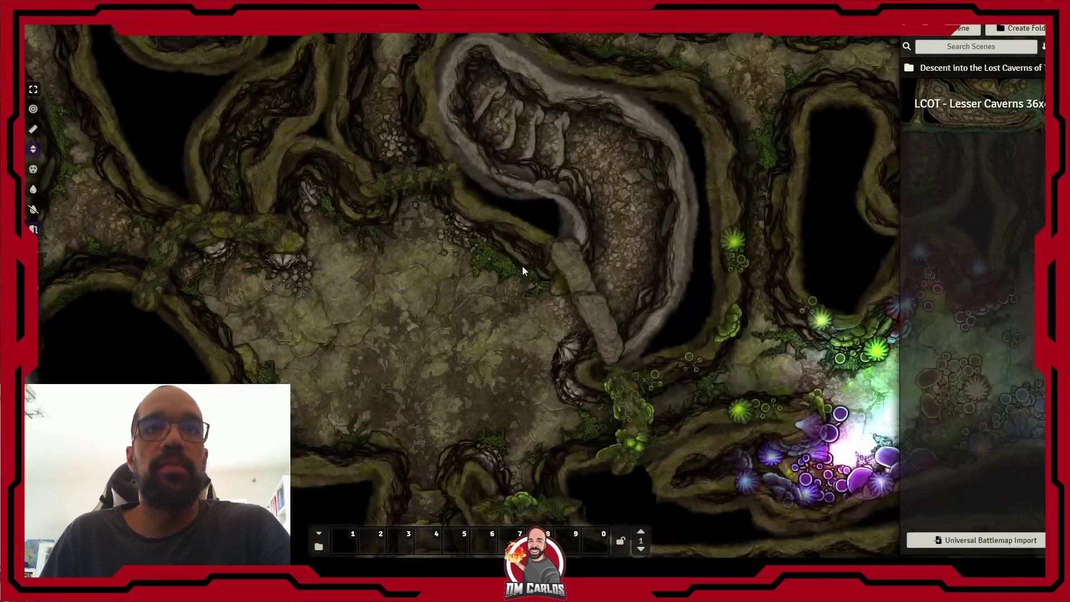
drag(402, 189, 493, 276)
scroll(480, 210, up, 2)
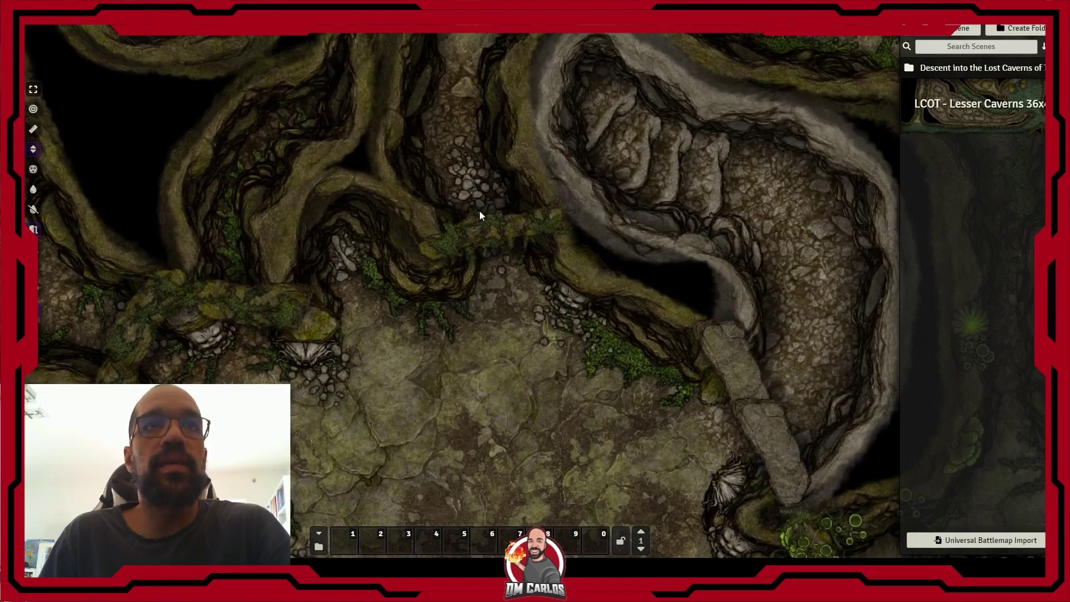
drag(538, 349, 492, 282)
scroll(495, 296, down, 4)
drag(630, 380, 553, 262)
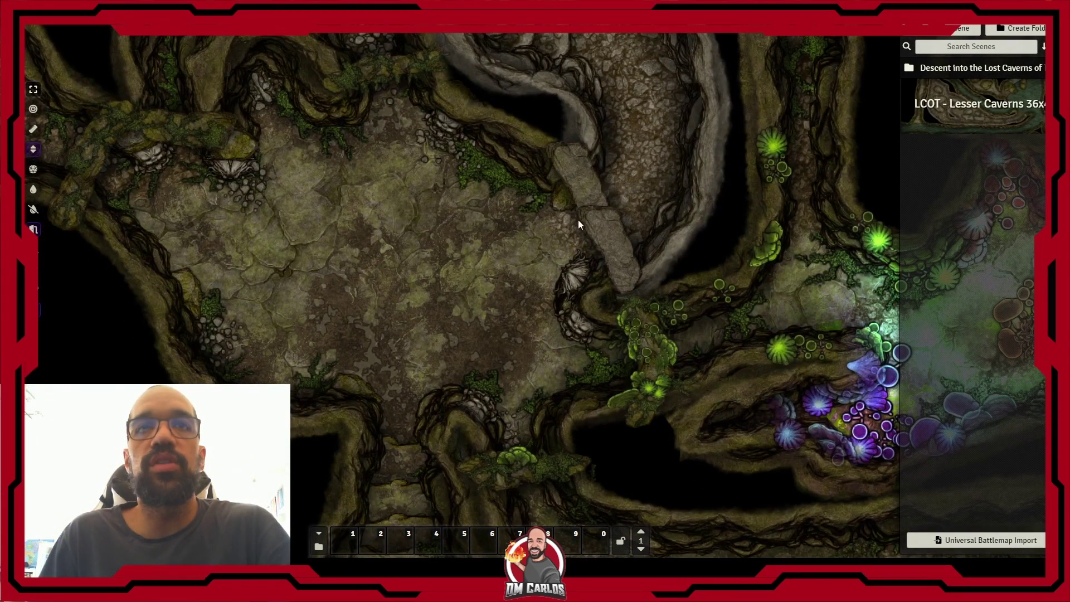
scroll(579, 262, down, 2)
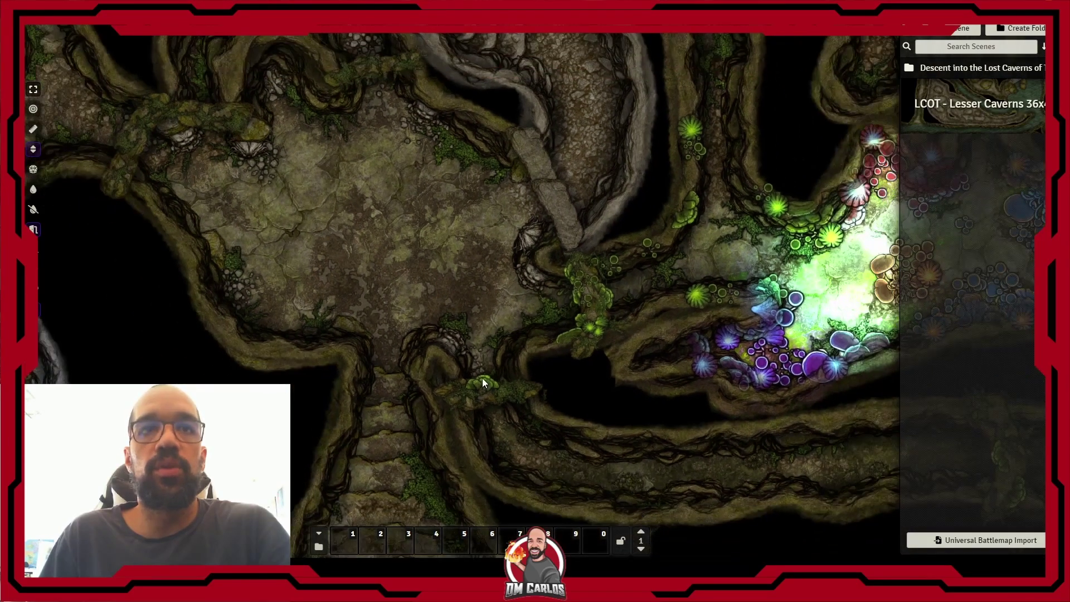
Step: Examine the overlay across the fungus cavern and the winding passages north of it, returning to the entrance cavern
drag(642, 297, 552, 319)
drag(688, 276, 531, 319)
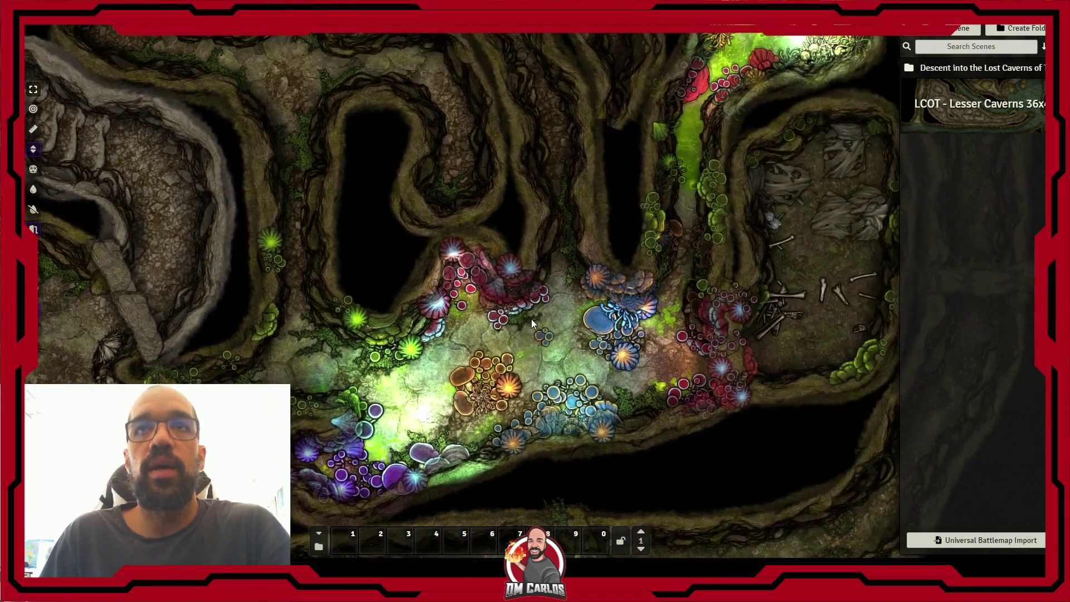
scroll(581, 279, down, 1)
drag(581, 280, 585, 353)
drag(436, 325, 587, 299)
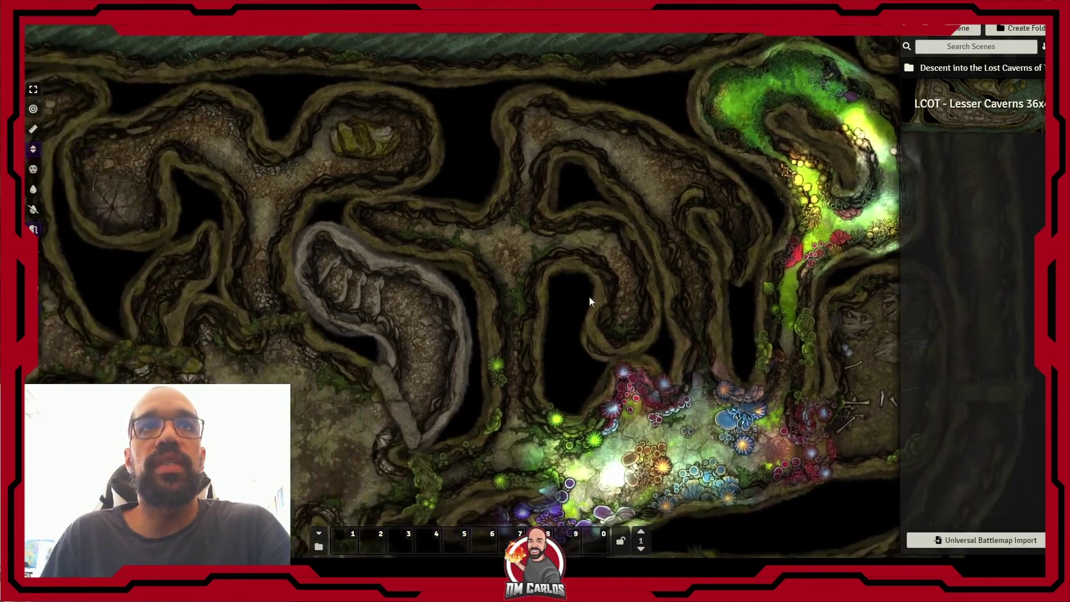
drag(310, 353, 509, 246)
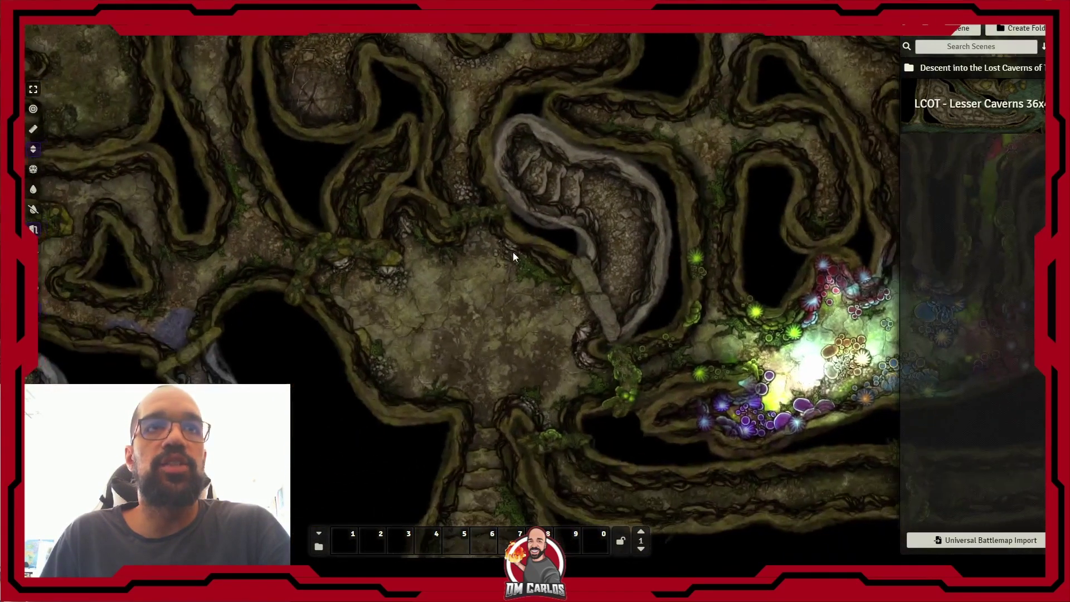
drag(642, 267, 650, 215)
Step: Place a Clay Golem from the Descent into the Lost Caverns actor folder in the entrance cavern and select its token
click(947, 16)
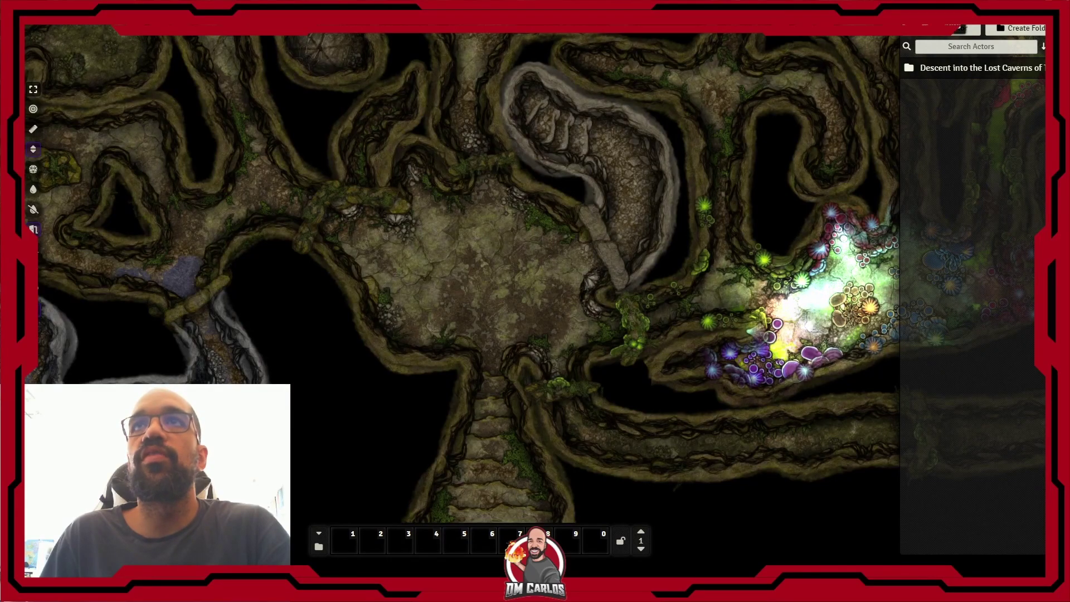
click(939, 68)
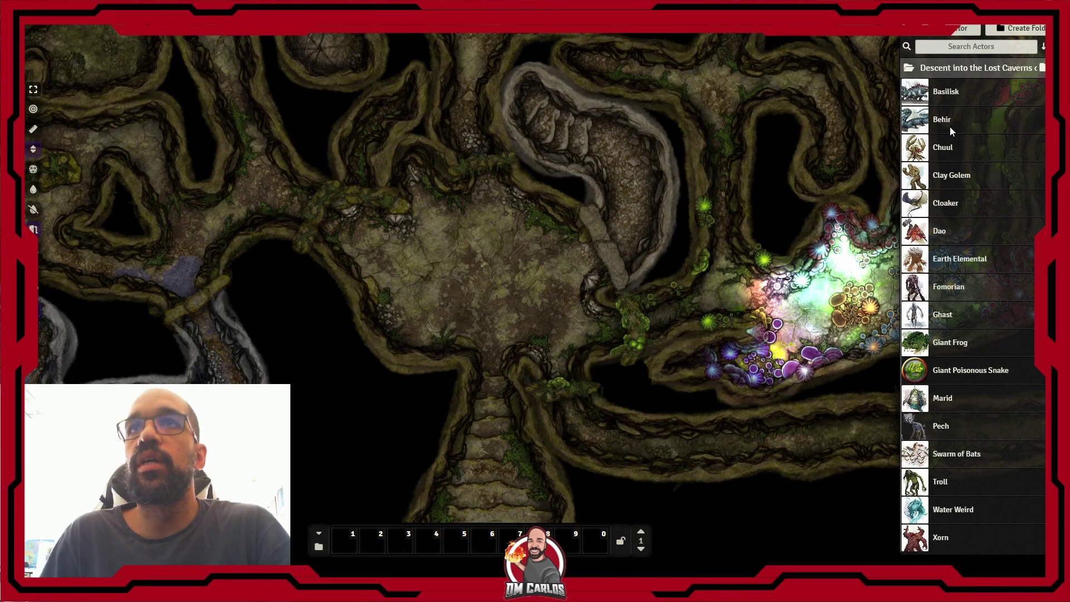
drag(854, 203, 505, 300)
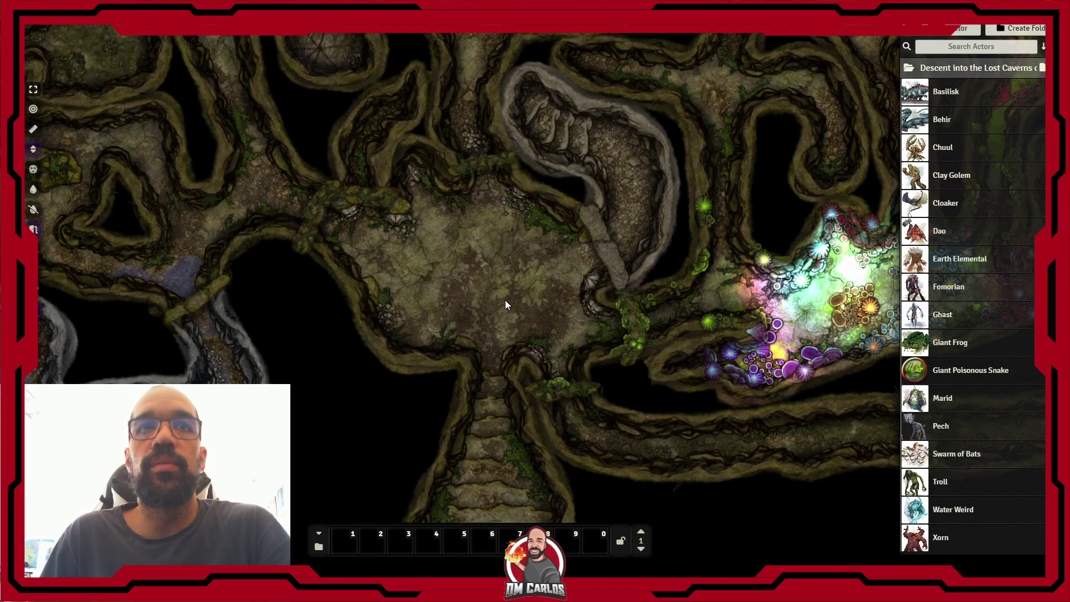
scroll(529, 324, up, 4)
click(490, 302)
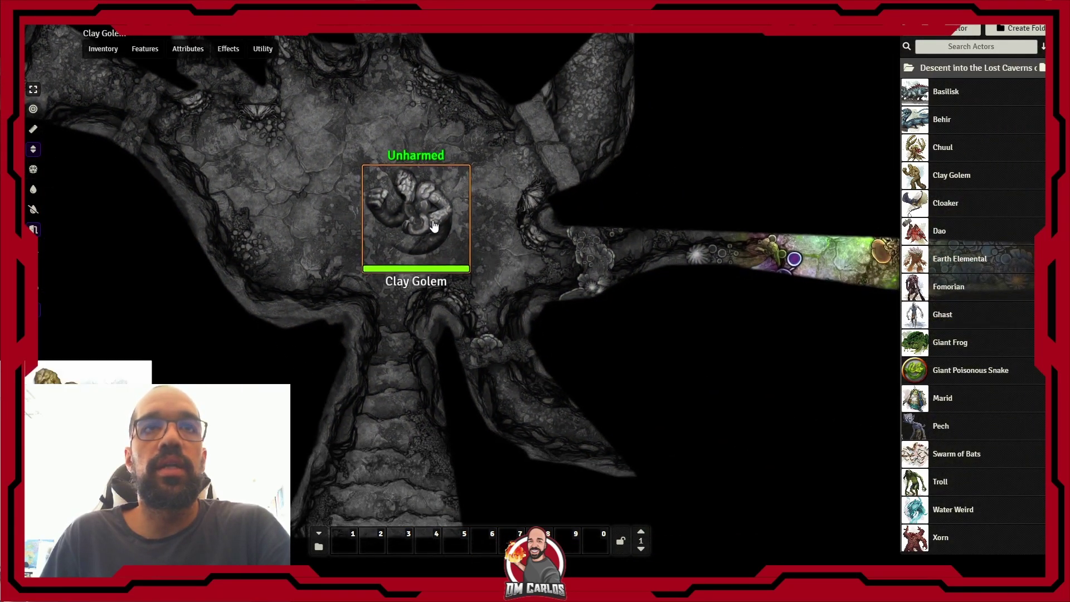
Step: Move the Clay Golem under the southeastern arch and along the long southern tunnel to test the overlay above the token
drag(438, 229, 554, 399)
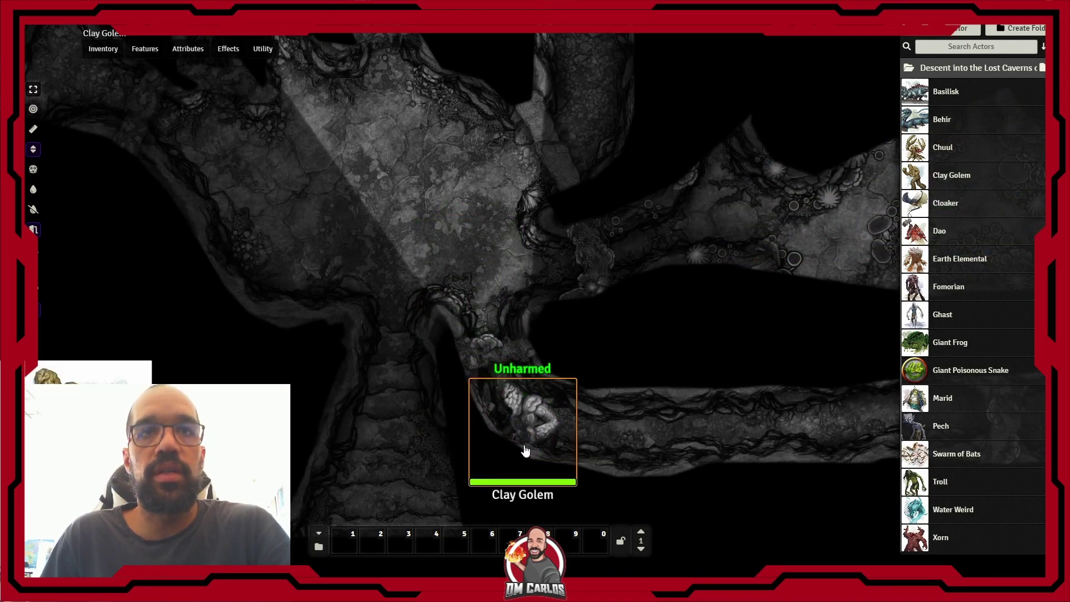
drag(530, 423, 611, 420)
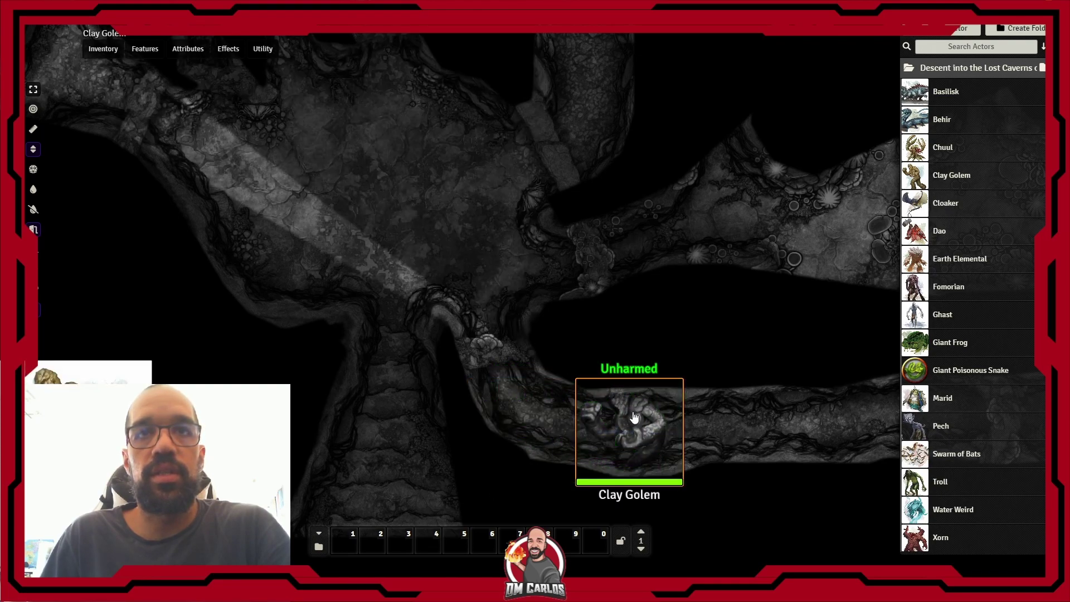
drag(741, 442, 623, 367)
drag(530, 357, 629, 349)
drag(761, 352, 617, 343)
drag(478, 345, 744, 341)
drag(810, 340, 626, 334)
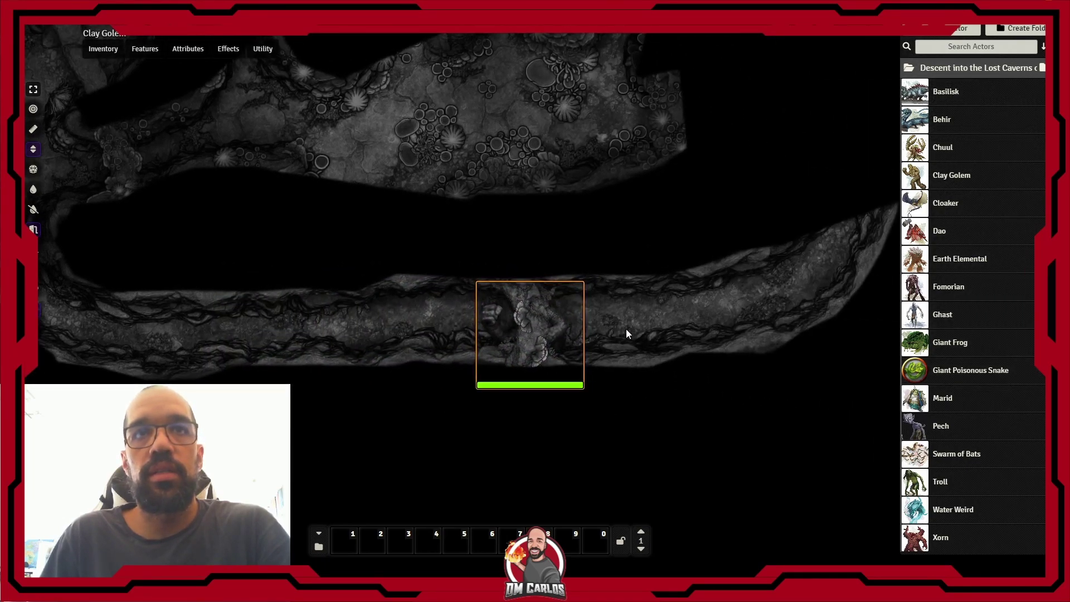
Step: Apply the Torch effect from Convenient Effects to the Clay Golem token
scroll(535, 333, up, 2)
click(33, 229)
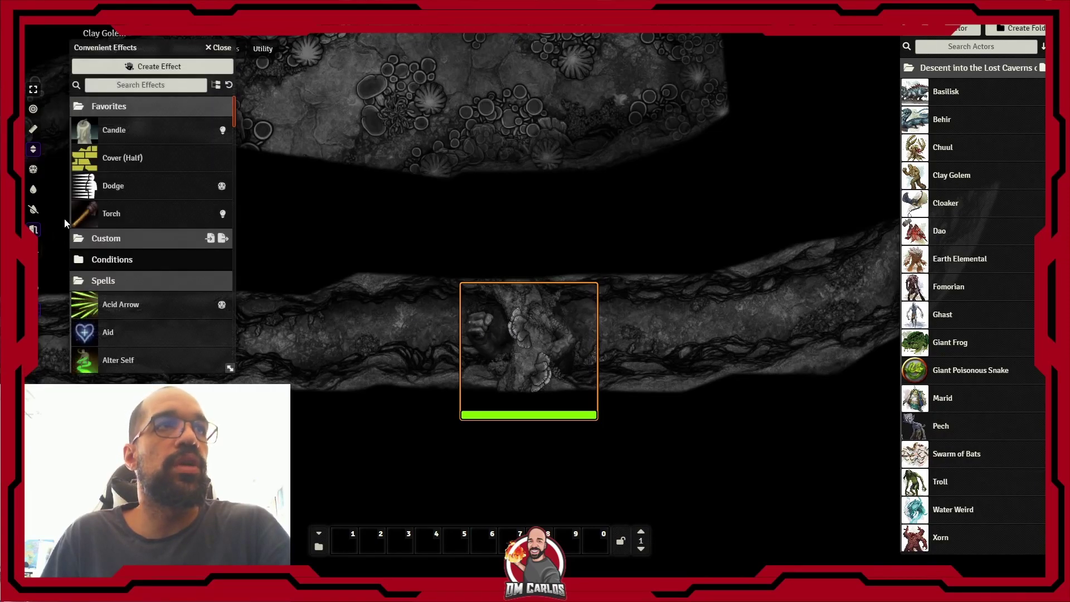
drag(109, 220, 368, 336)
Step: Move the torch-bearing Clay Golem back through the southern tunnel's arches and over to the fungus cavern's western entrance
drag(563, 339, 369, 320)
drag(473, 325, 753, 323)
drag(604, 319, 315, 253)
right_click(353, 244)
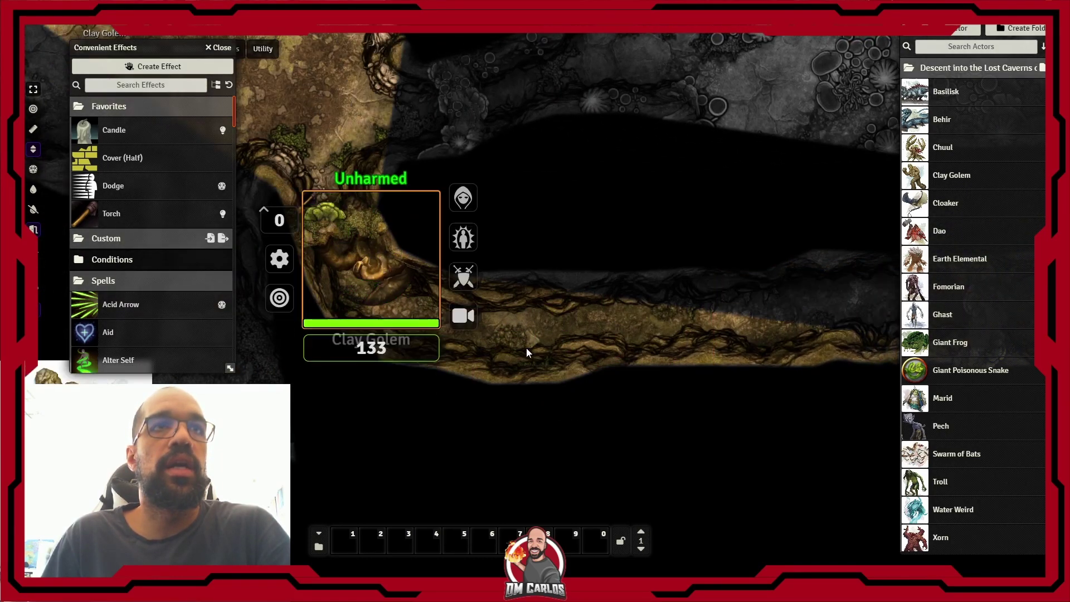
drag(519, 319, 663, 405)
drag(500, 337, 613, 206)
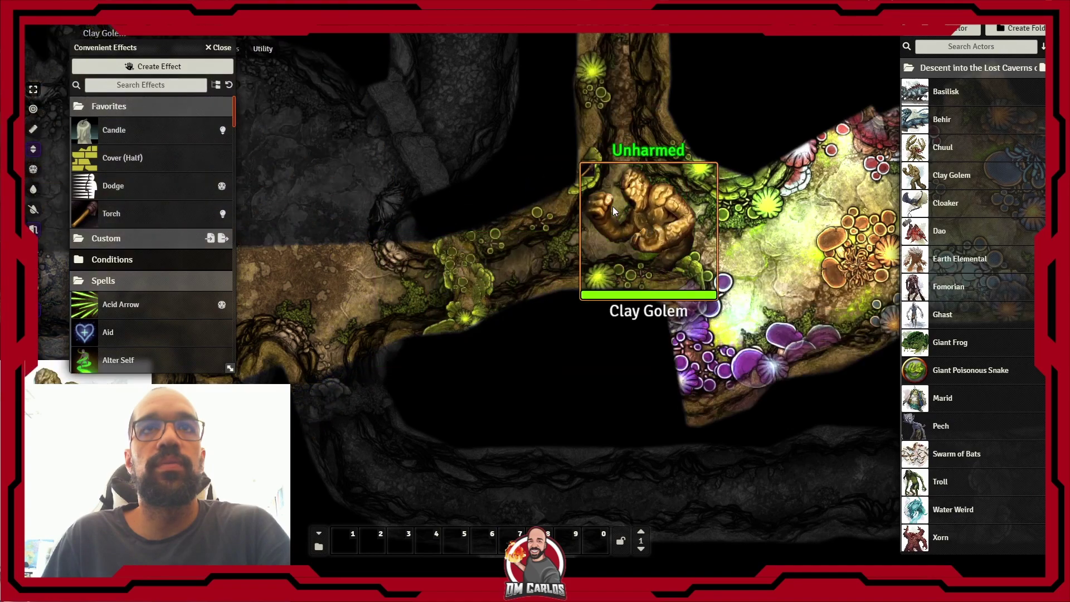
drag(730, 244, 647, 269)
scroll(642, 285, down, 5)
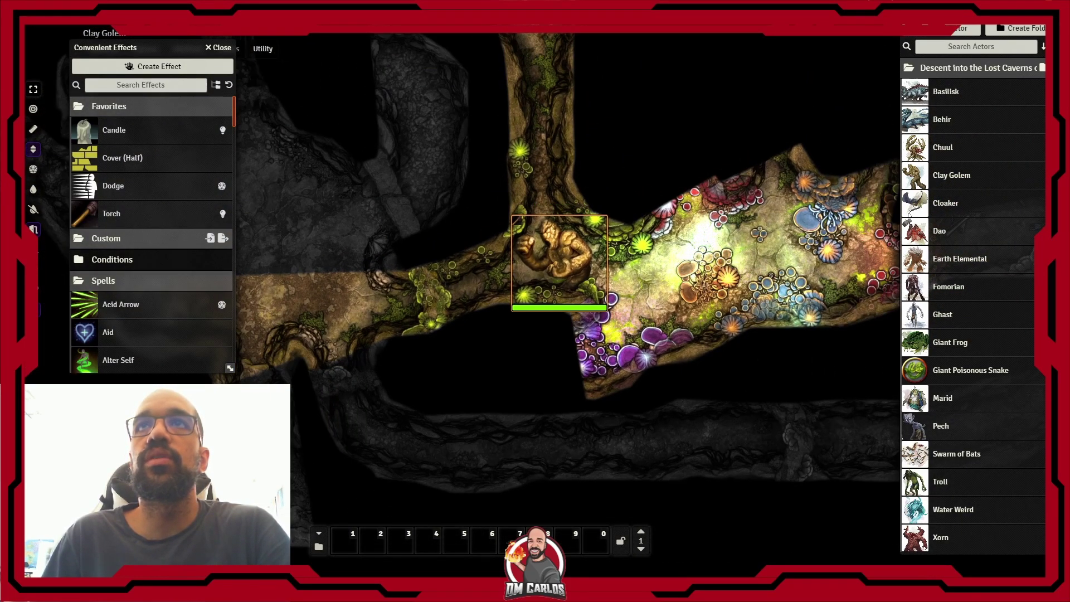
Step: Show the chat log, close the effects list, and deselect the Clay Golem to view the full map
click(911, 17)
key(Escape)
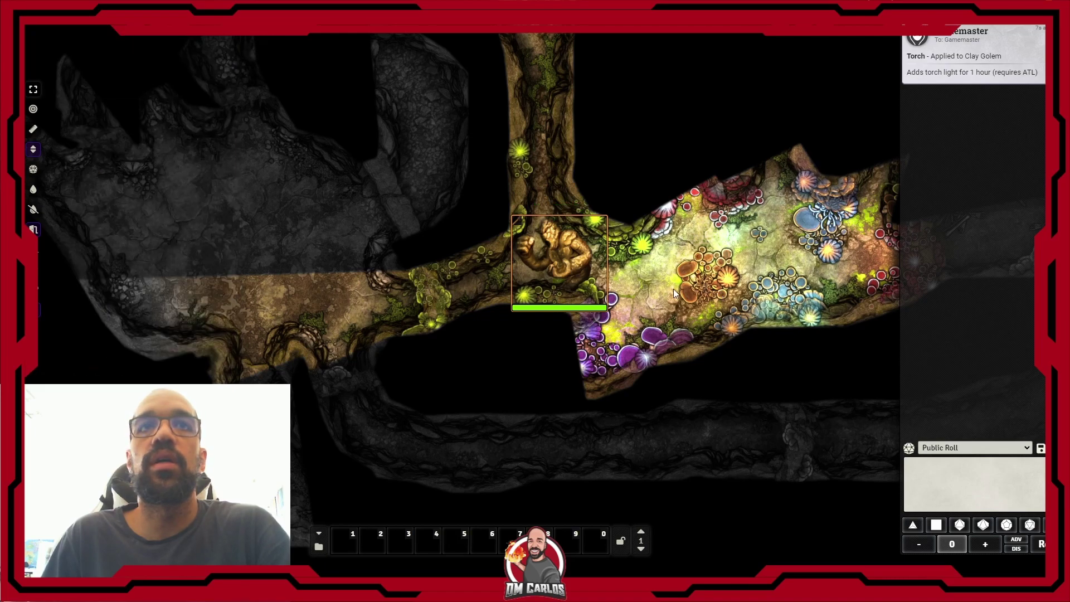
scroll(658, 284, down, 2)
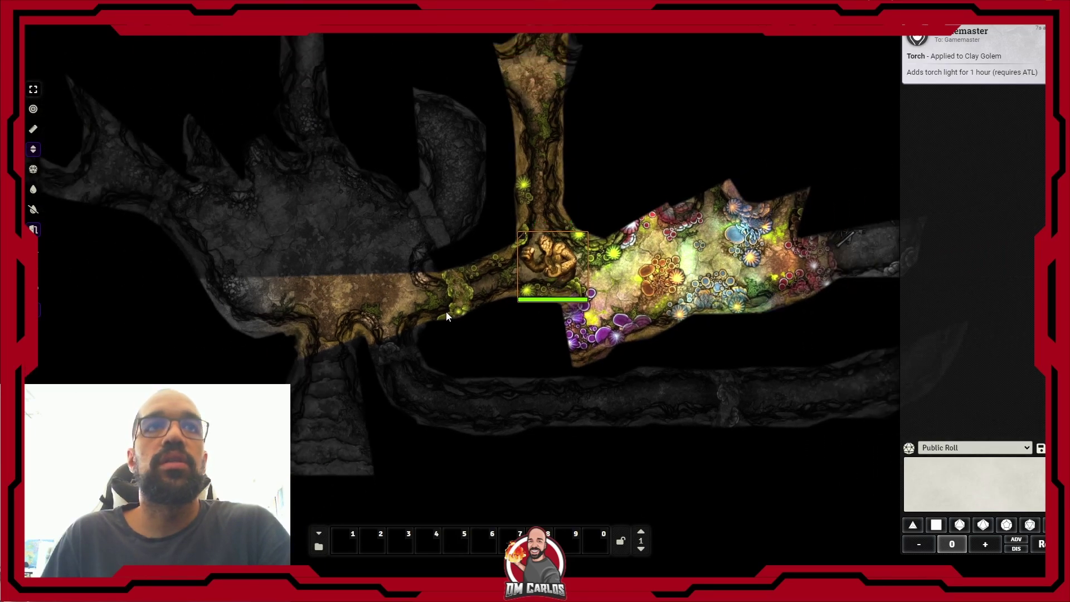
click(571, 340)
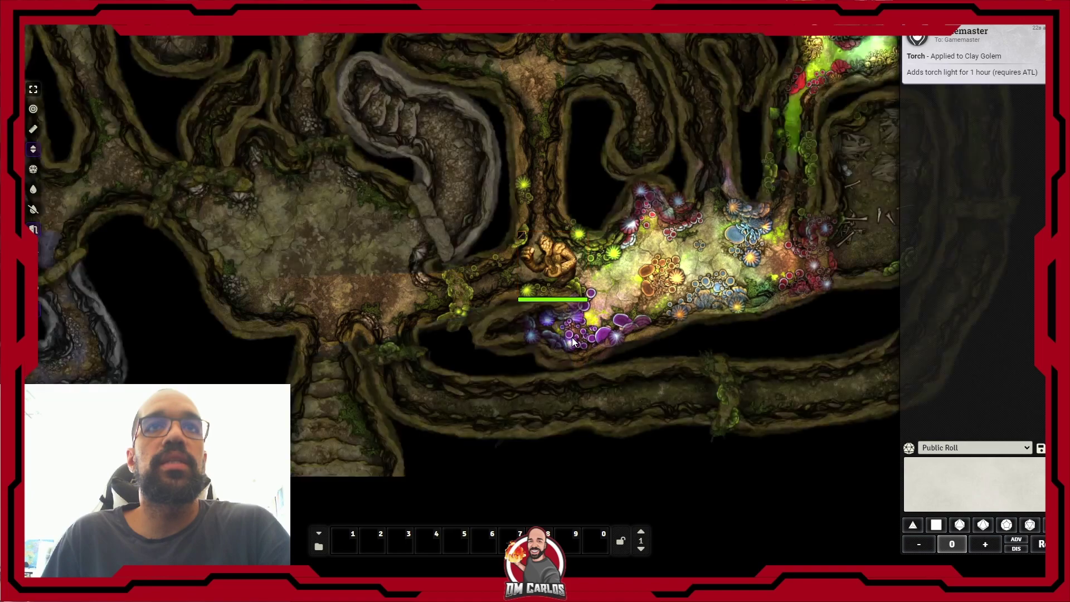
Step: Transition the scene's lighting from daylight to night darkness
scroll(441, 357, down, 4)
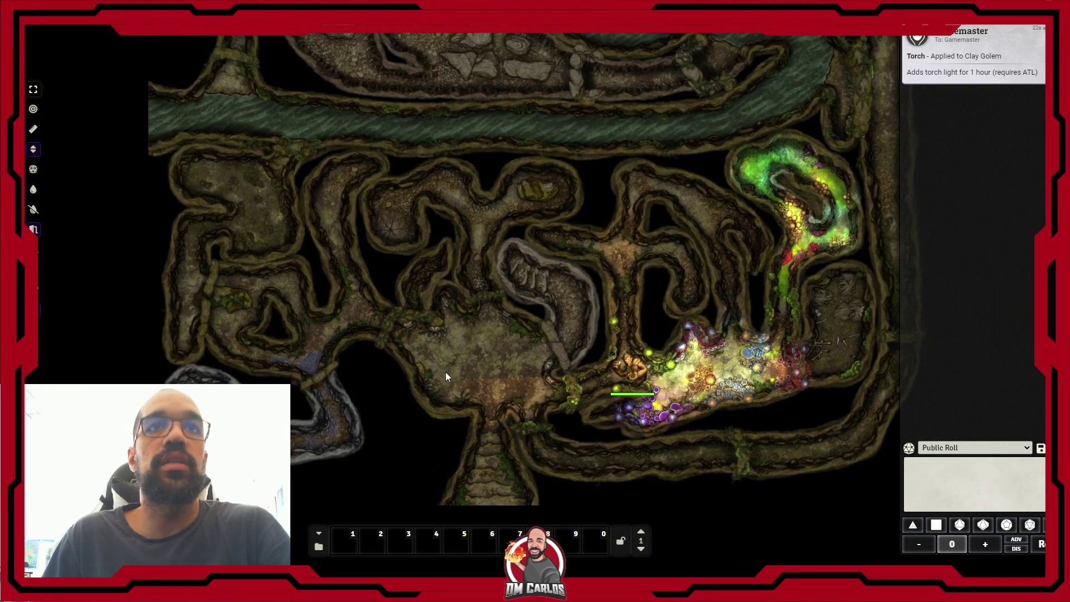
key(Up)
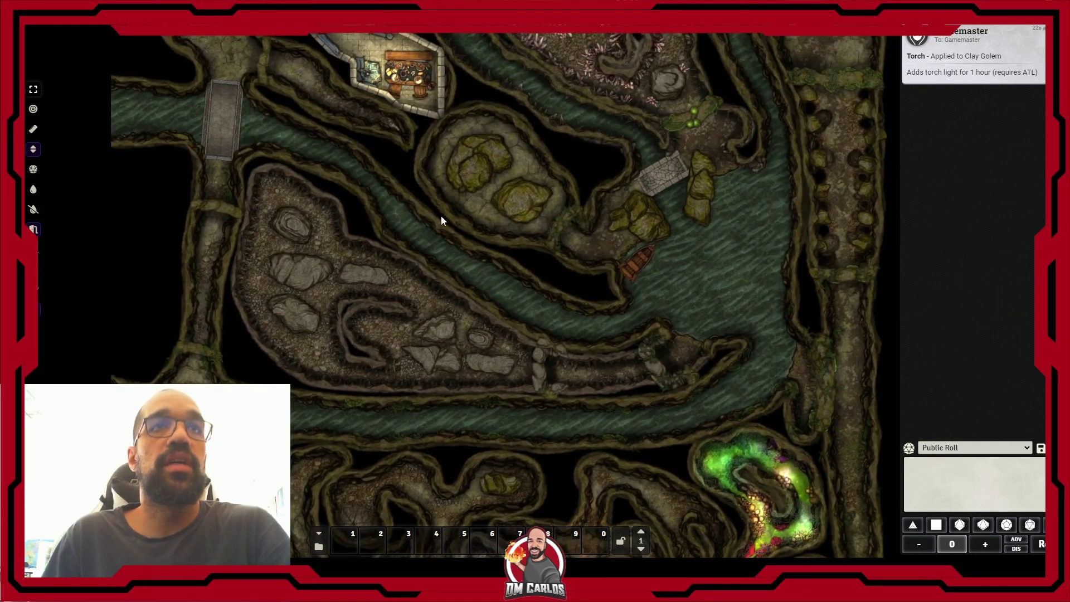
drag(440, 216, 436, 379)
mouse_move(434, 319)
mouse_down()
mouse_move(437, 380)
mouse_move(465, 200)
mouse_move(457, 97)
mouse_up()
mouse_move(473, 306)
mouse_down()
mouse_move(470, 154)
mouse_move(472, 252)
mouse_move(487, 295)
mouse_up()
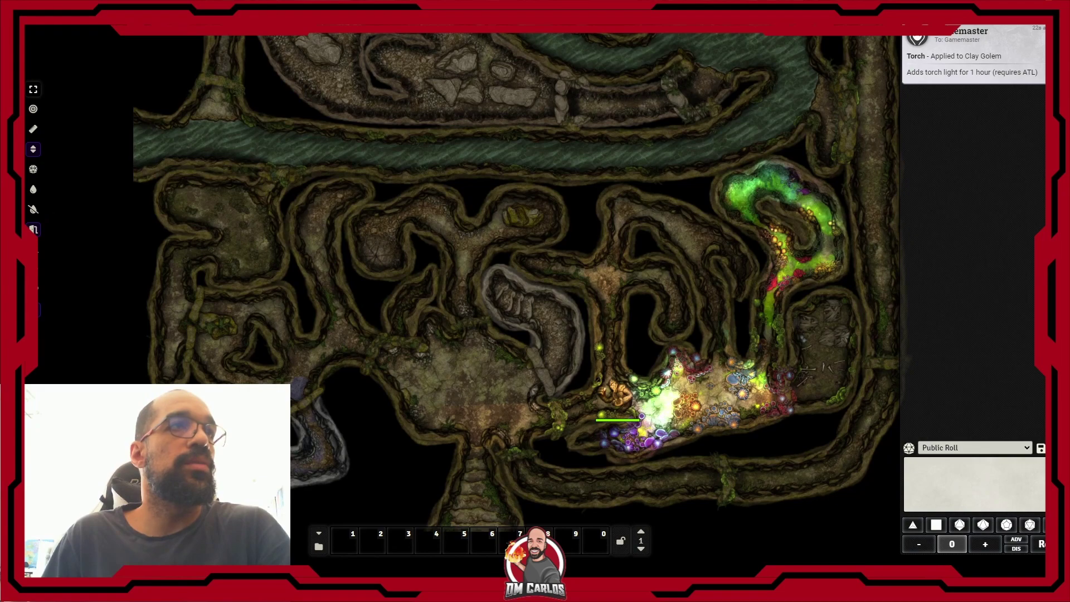
click(32, 165)
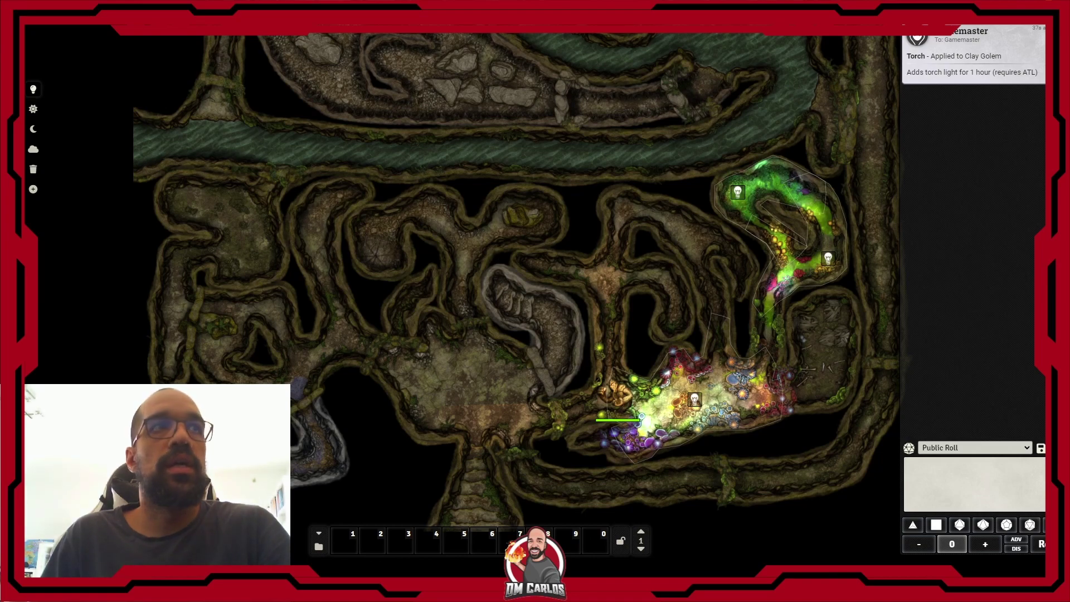
click(33, 89)
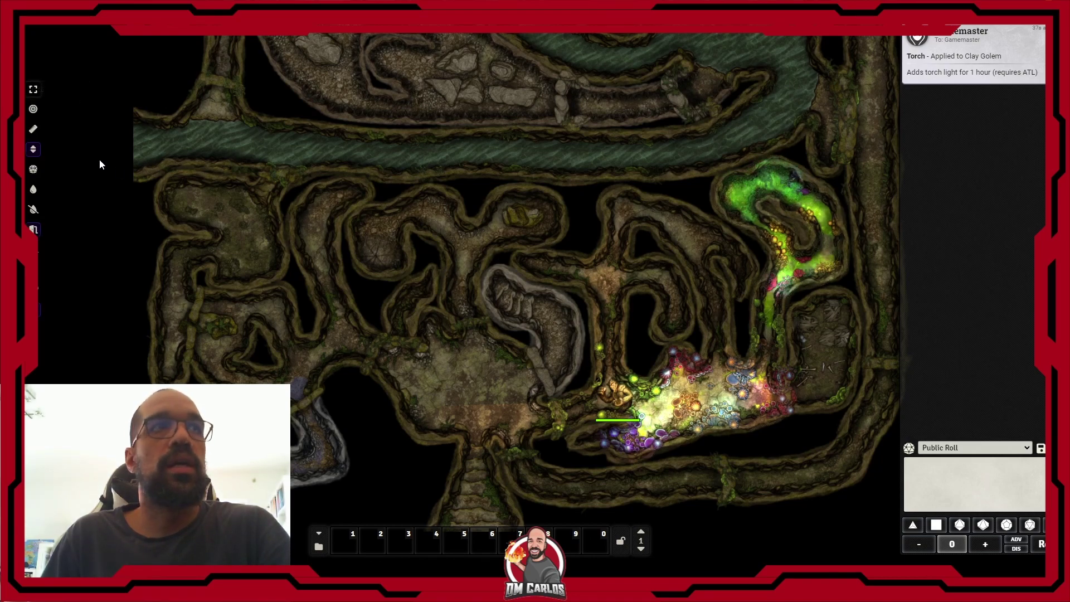
click(33, 189)
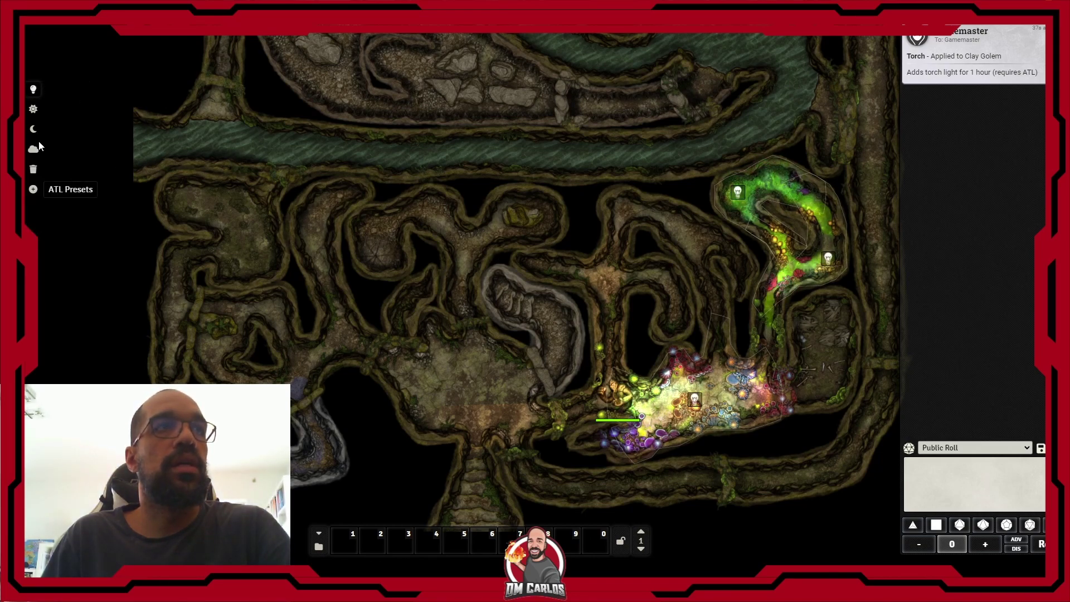
click(33, 89)
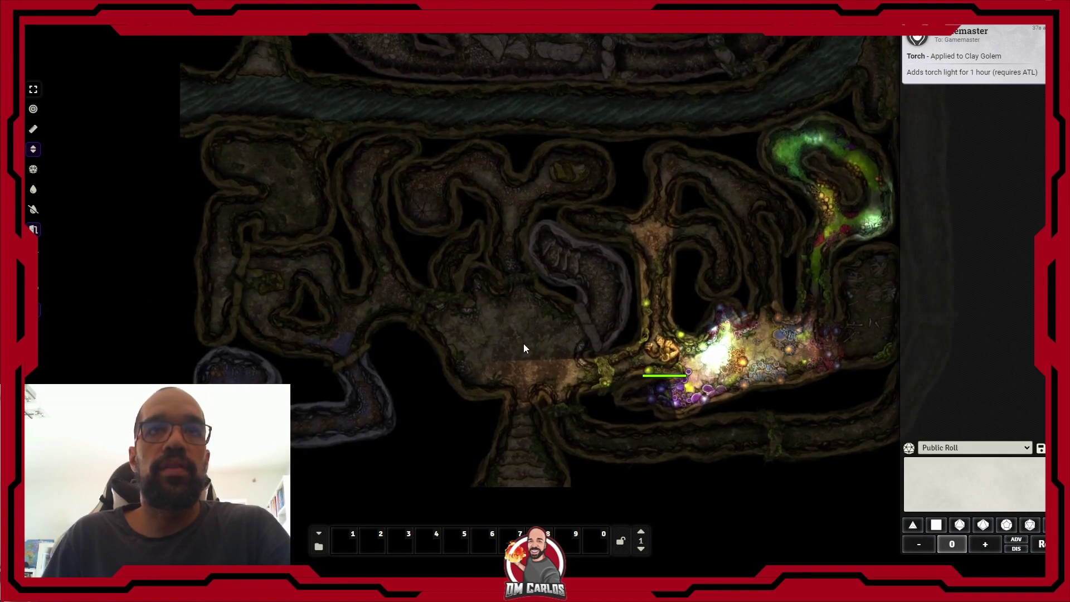
Step: Move the torch-bearing Clay Golem west into the large southern chamber to test its light in the dark, and delete the token
mouse_move(672, 363)
drag(671, 363, 567, 346)
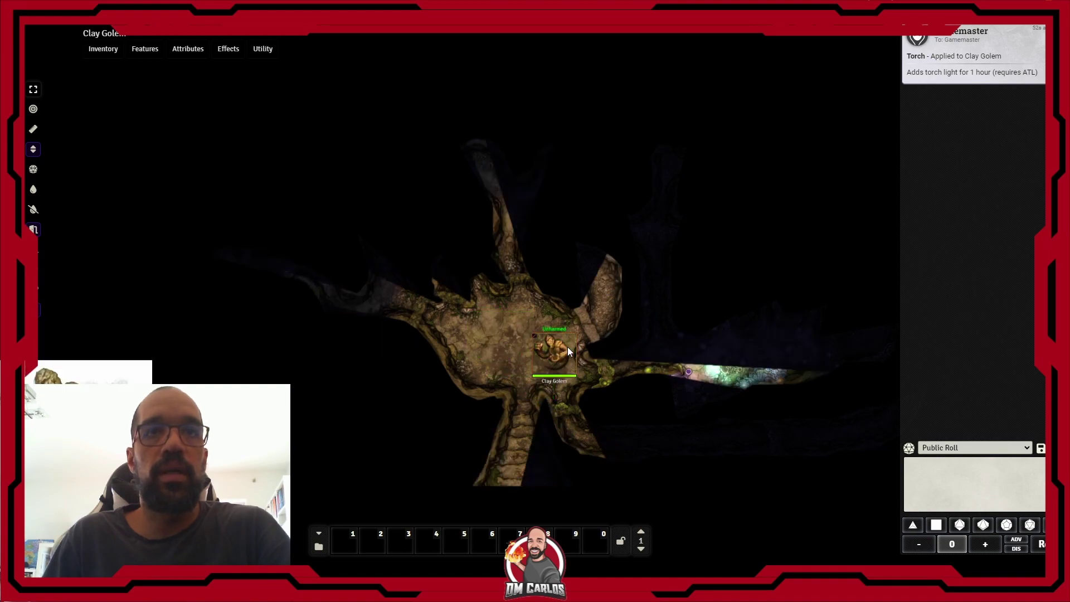
key(Delete)
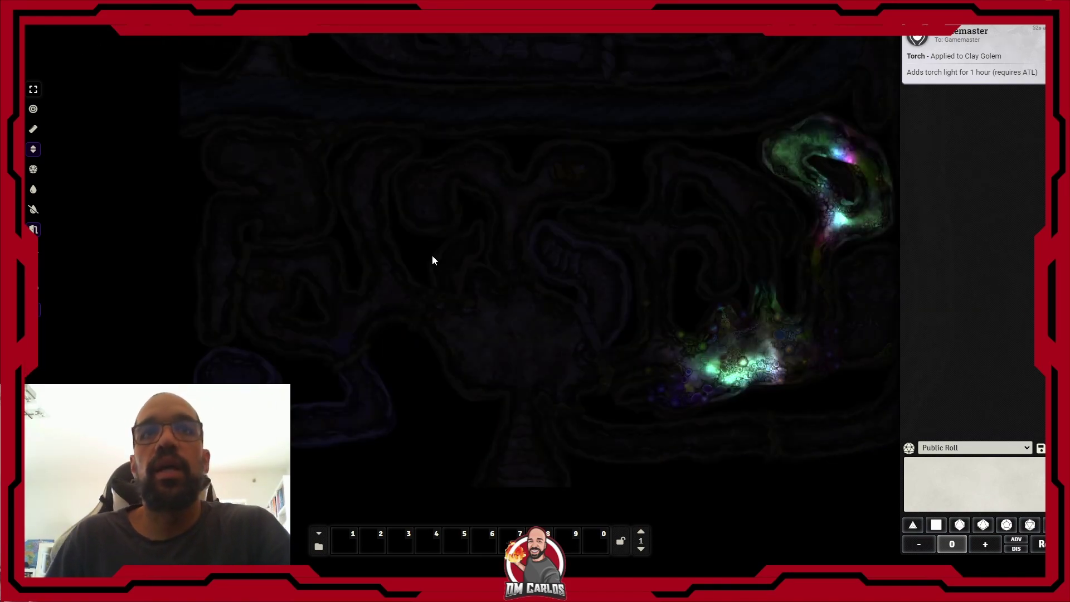
Step: Examine the night lighting in the northwestern glowing cavern and display the walls around its central rock pile
scroll(502, 231, down, 2)
mouse_move(530, 214)
mouse_down()
mouse_move(487, 293)
mouse_move(486, 350)
mouse_move(511, 319)
mouse_move(504, 418)
mouse_move(506, 320)
mouse_move(526, 370)
mouse_up()
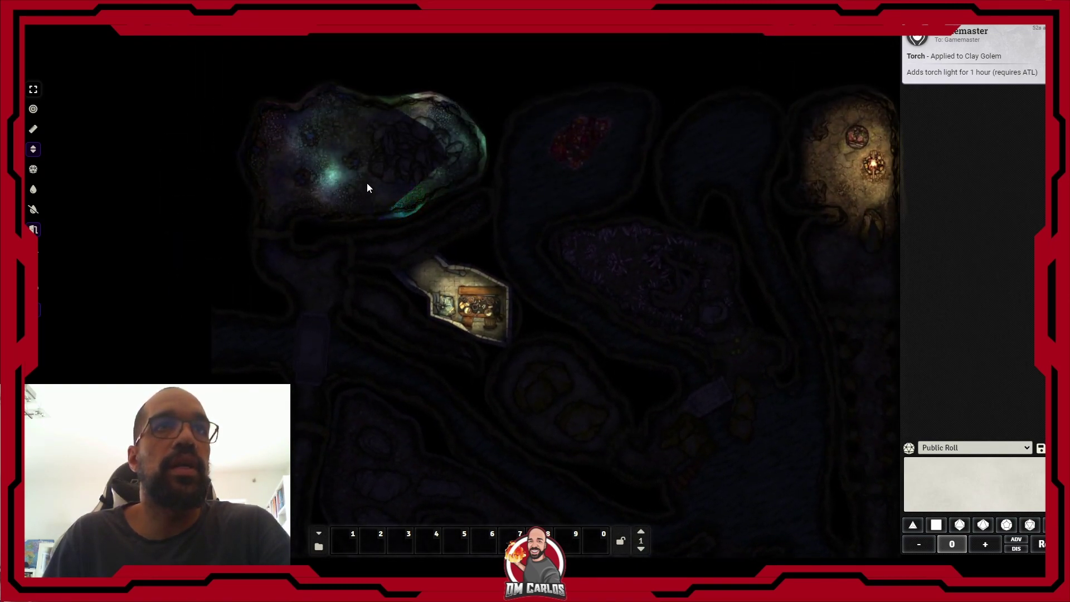
mouse_move(394, 262)
mouse_down()
mouse_move(437, 242)
mouse_move(501, 125)
mouse_up()
mouse_move(549, 369)
mouse_down()
mouse_move(477, 256)
mouse_move(526, 414)
mouse_up()
drag(457, 201, 498, 391)
scroll(464, 303, up, 4)
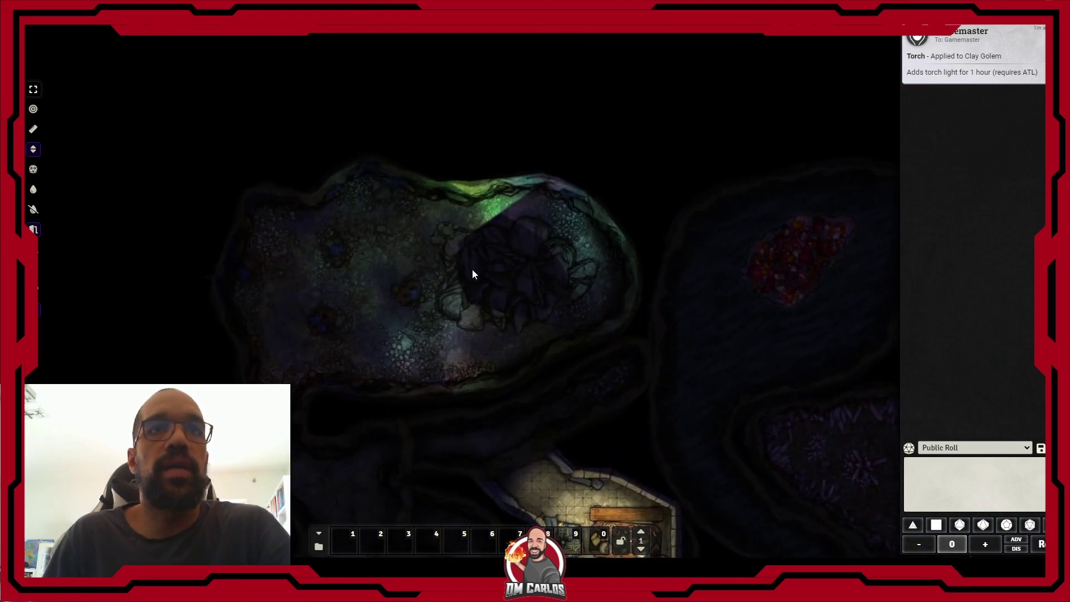
click(13, 129)
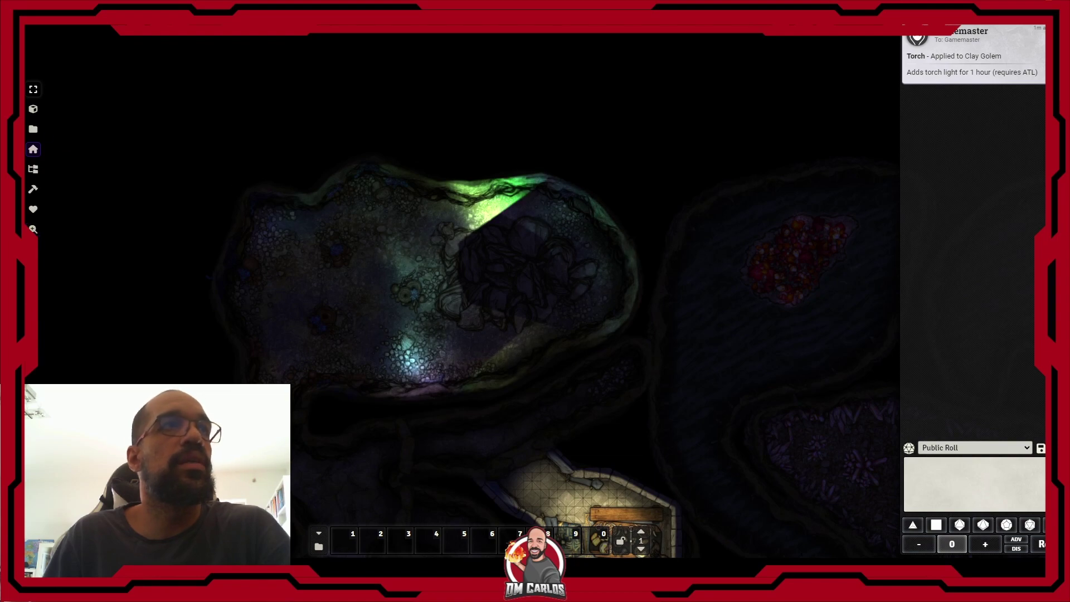
click(12, 169)
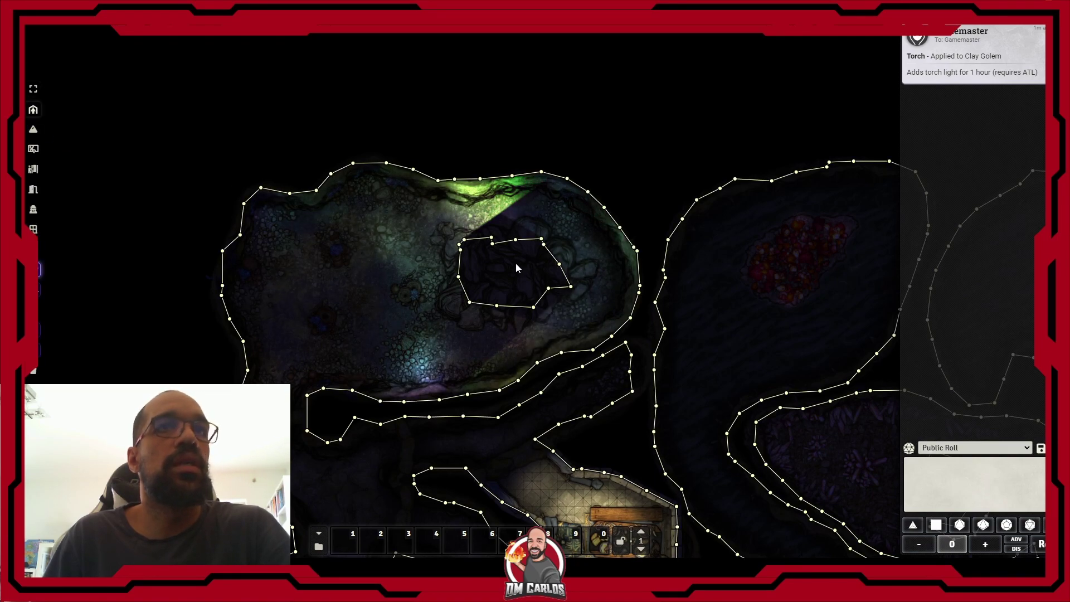
click(33, 111)
drag(421, 222, 446, 231)
click(447, 230)
key(Delete)
Step: Set light, sight and sound restriction to Limited on all walls around the northwestern cavern's rock pile, and return to the token controls
click(34, 89)
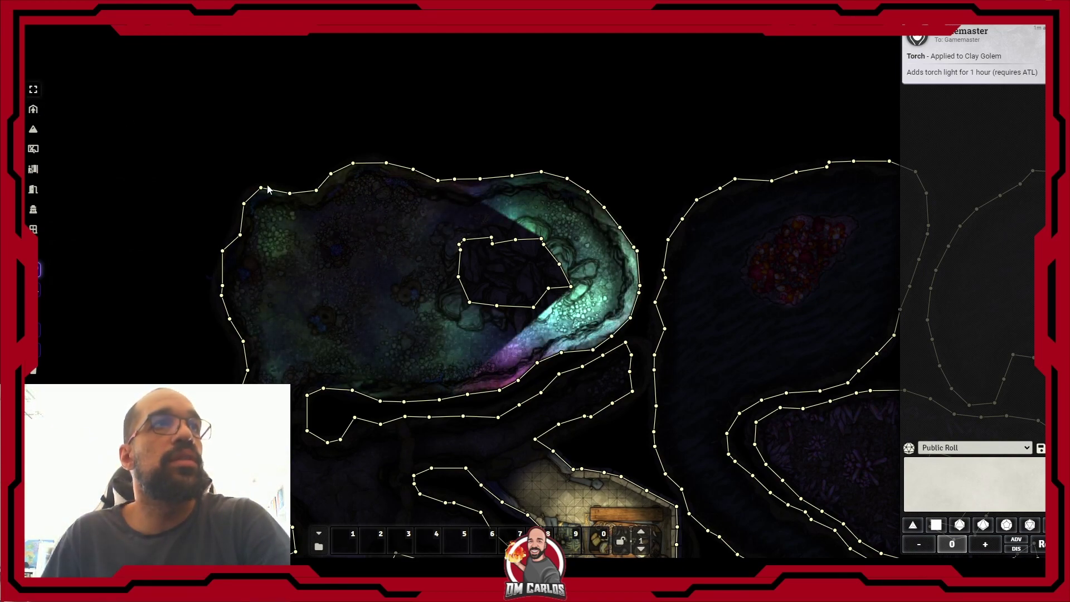
drag(402, 214, 558, 329)
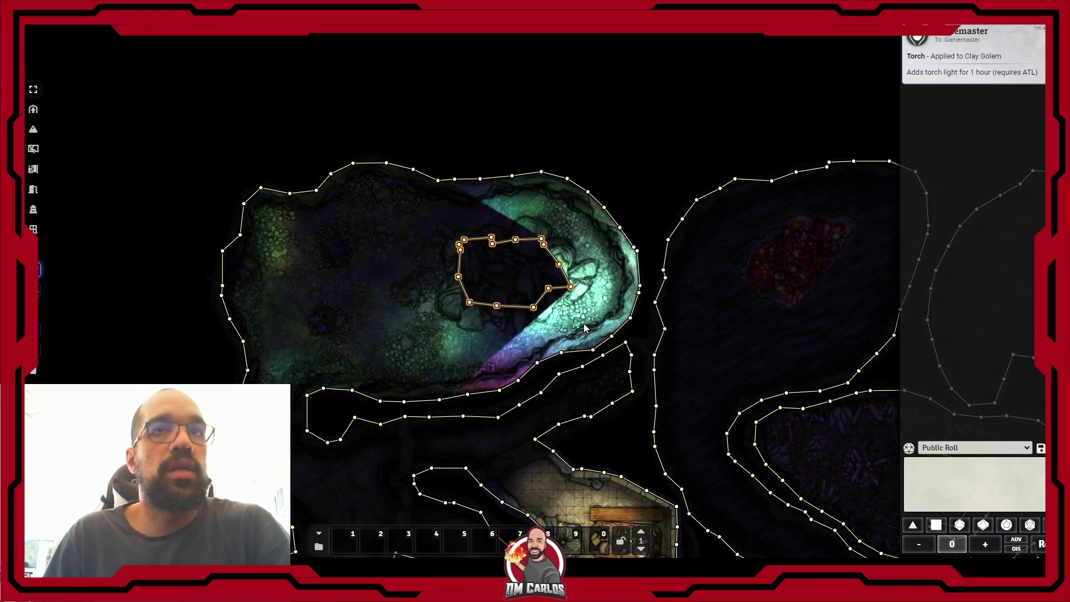
double_click(461, 255)
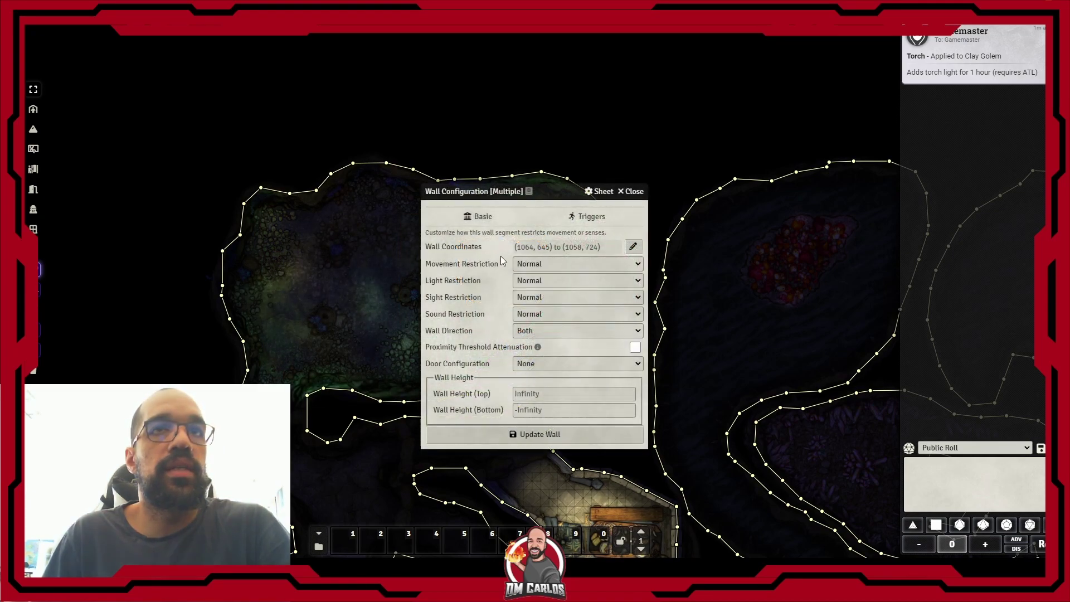
click(540, 282)
click(534, 305)
click(533, 301)
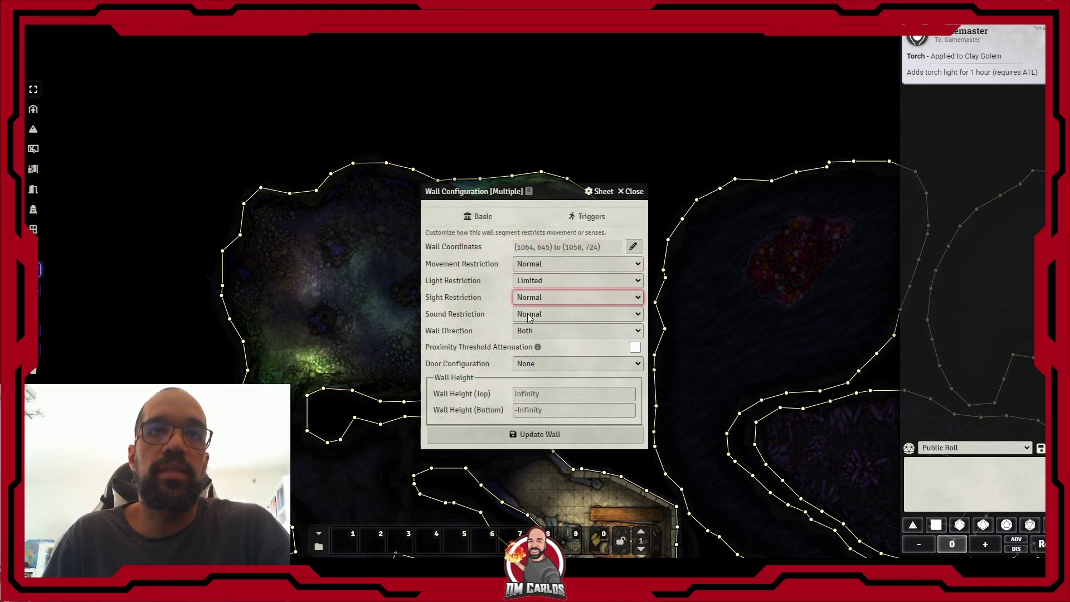
click(529, 314)
click(529, 336)
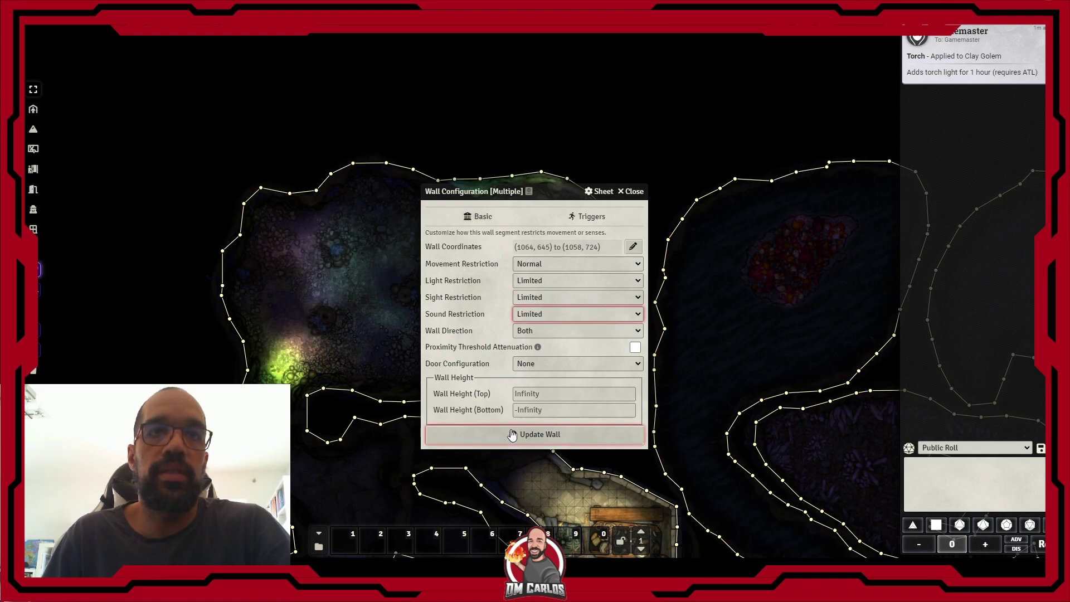
click(507, 434)
click(57, 112)
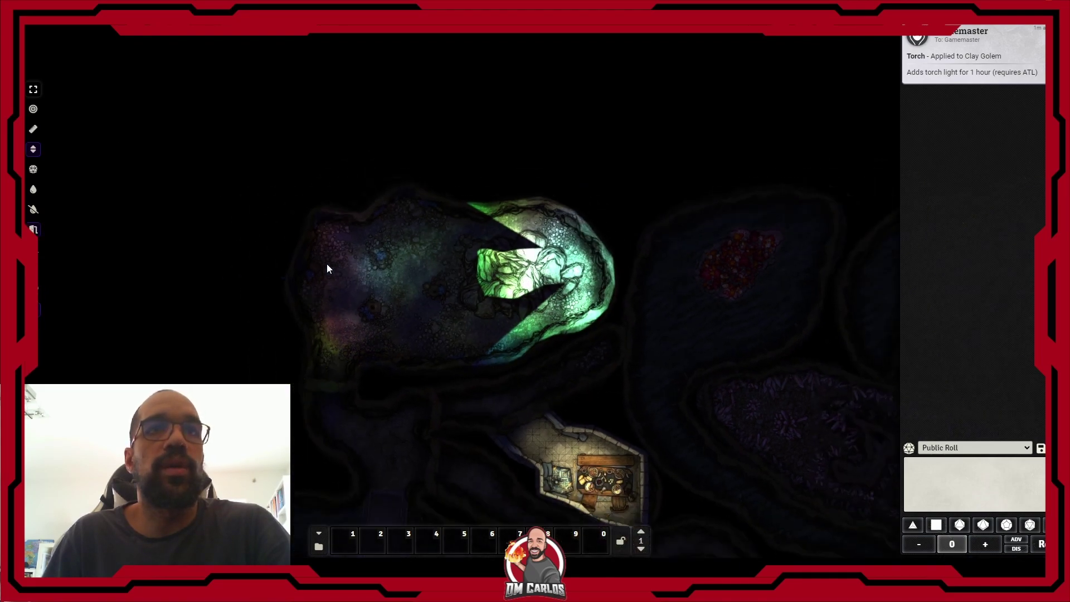
Step: Review the night lighting from the northwestern cavern's rock pile across the northern caverns and down to the southeastern fungus tunnel
scroll(368, 259, down, 2)
scroll(412, 251, down, 1)
drag(506, 251, 434, 199)
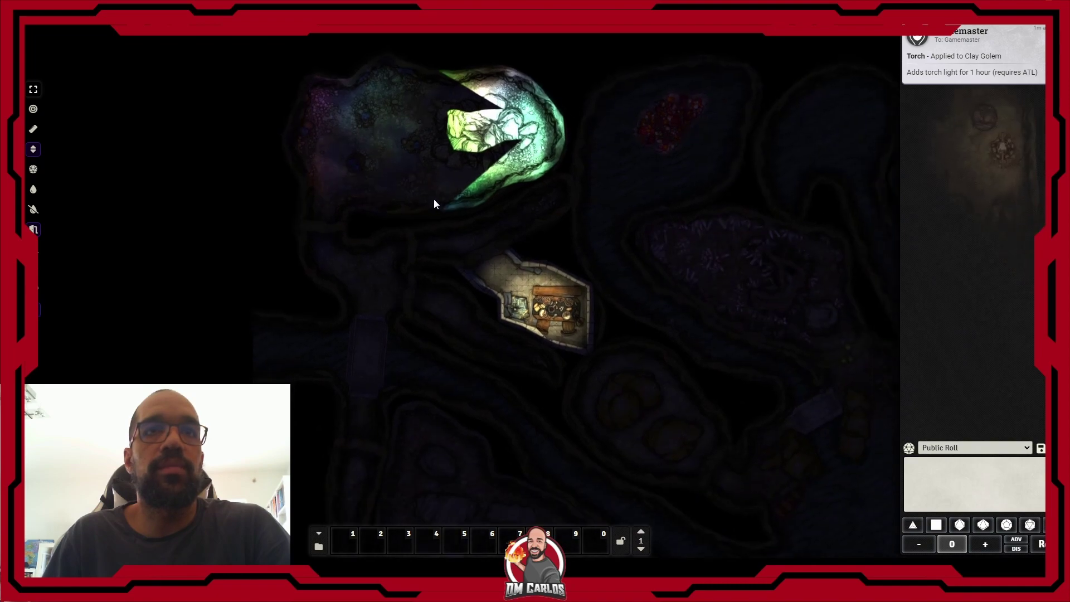
drag(450, 330, 329, 316)
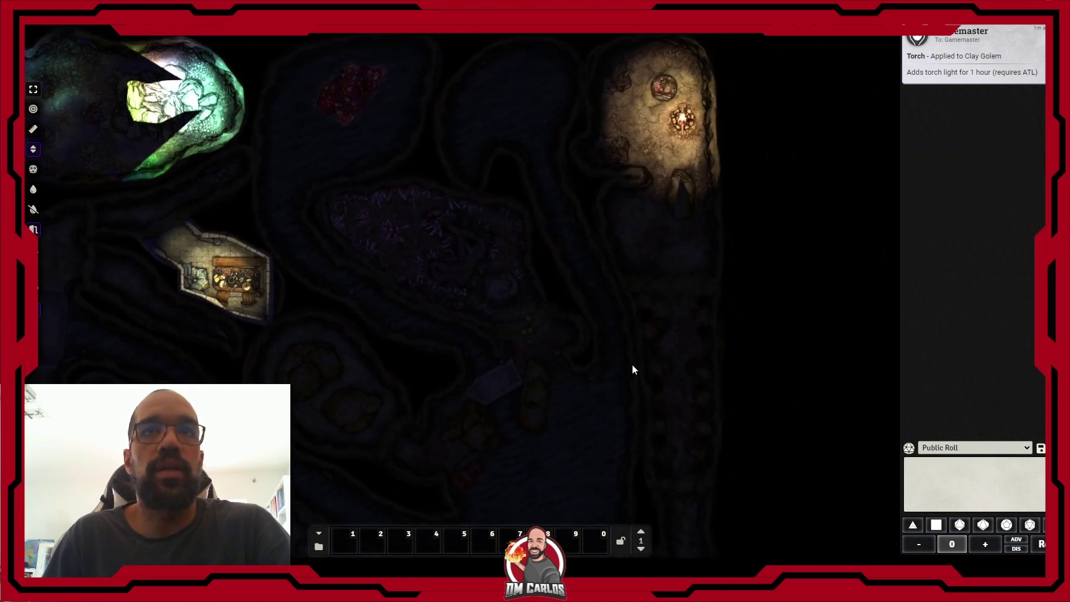
drag(637, 362, 580, 232)
drag(418, 401, 616, 324)
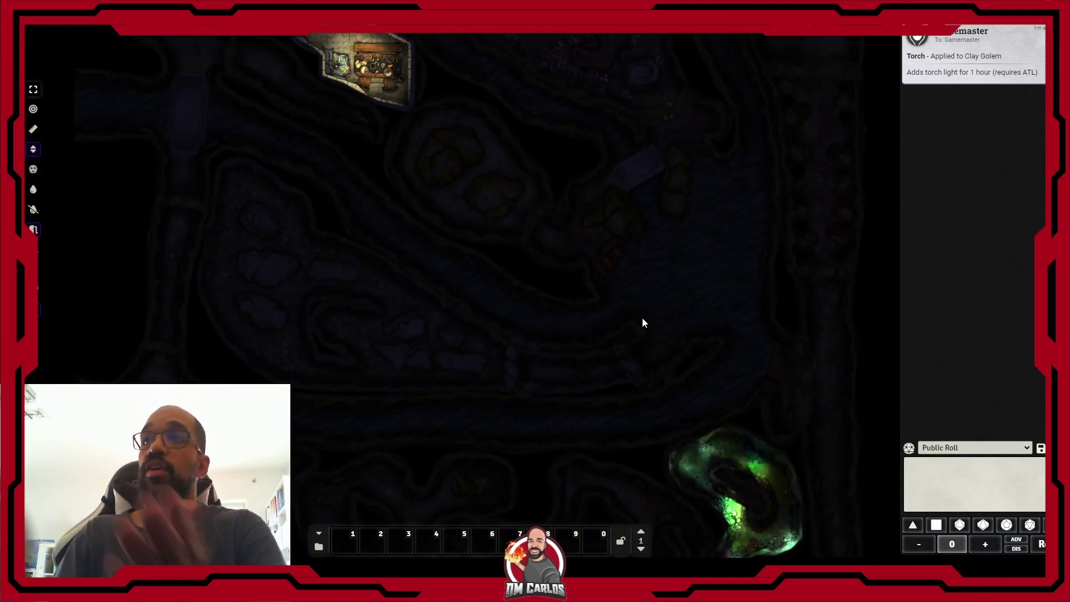